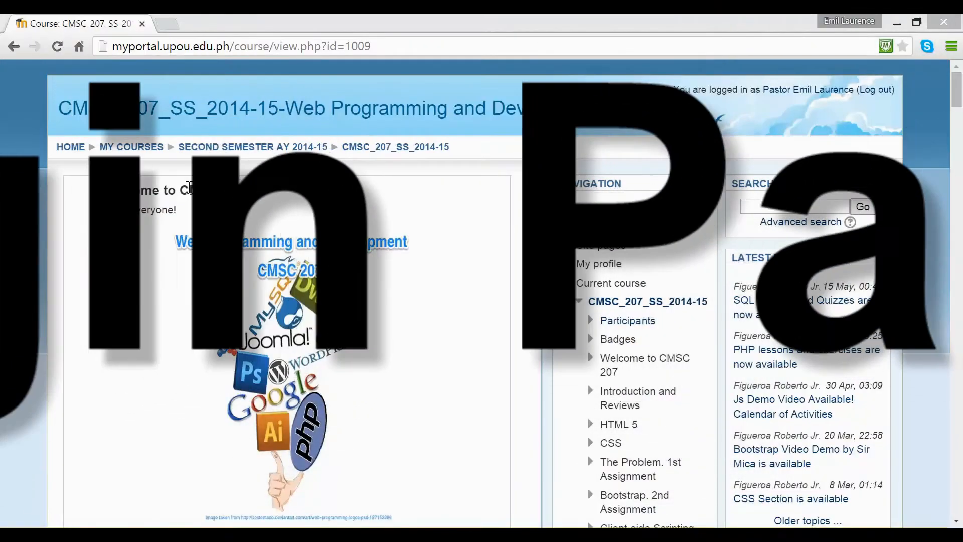
# Open the payroll system's login page, hosted on byethost11.com, in a new browser tab
pyautogui.click(167, 25)
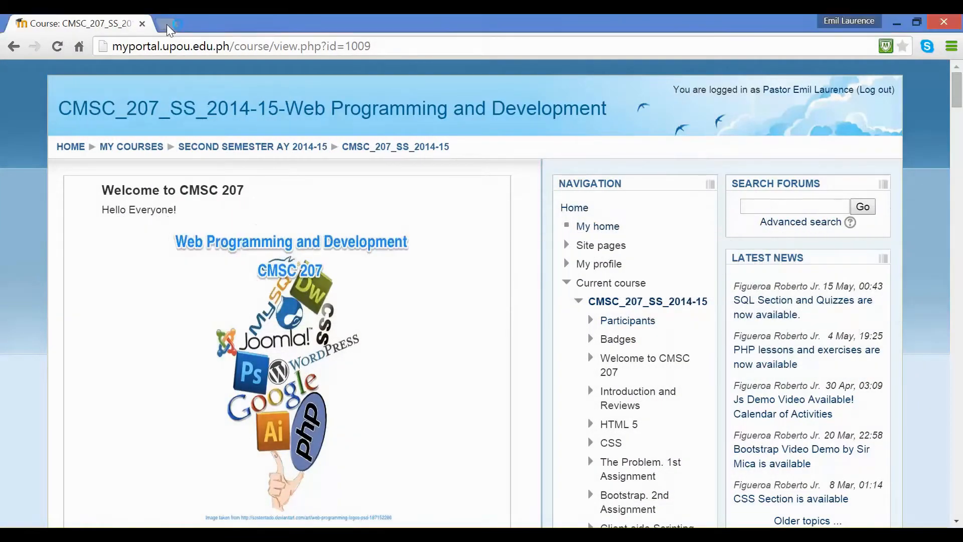
pyautogui.write('w')
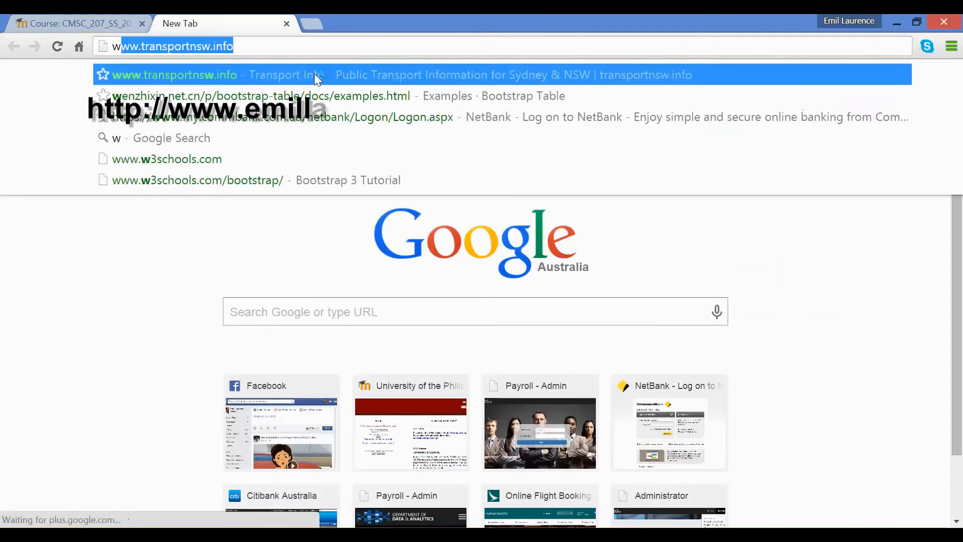
pyautogui.write('ww.emi')
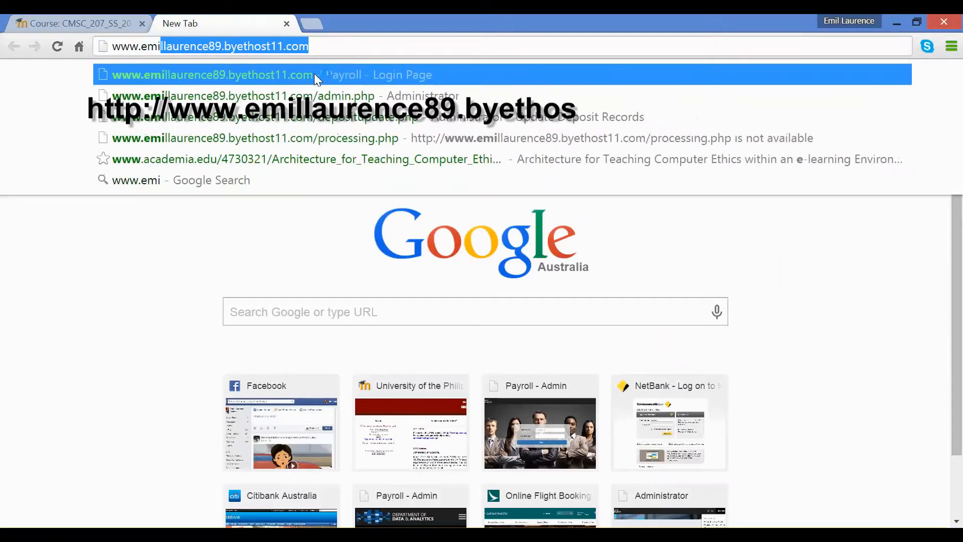
pyautogui.write('llaurence')
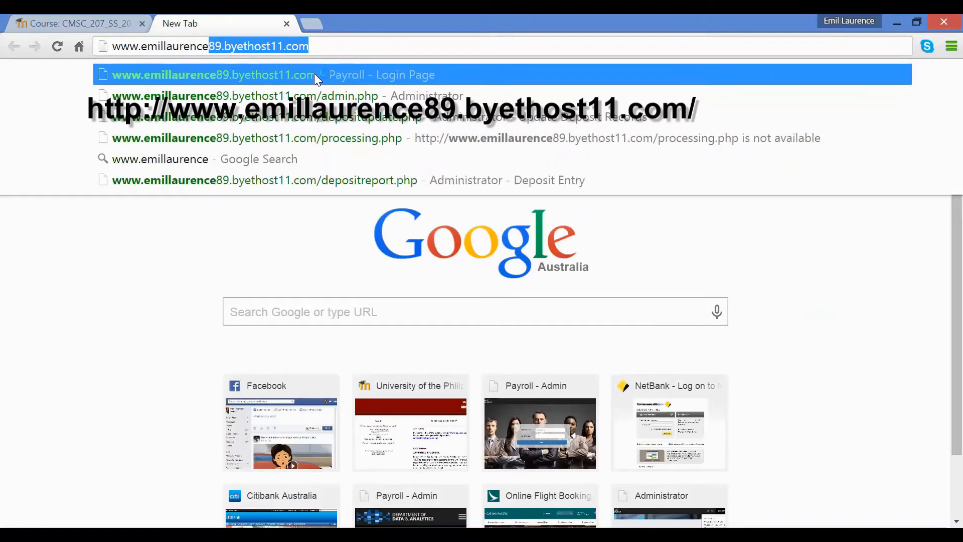
pyautogui.write('89.byethost11.c')
pyautogui.press('Return')
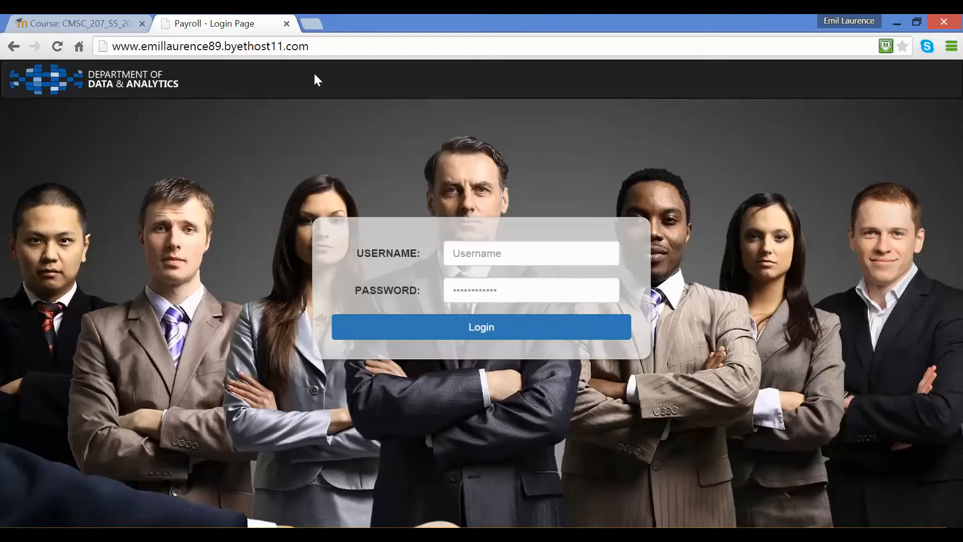
# Try to log in with the username WRONG_USER and an incorrect password
pyautogui.click(490, 259)
pyautogui.write('WR')
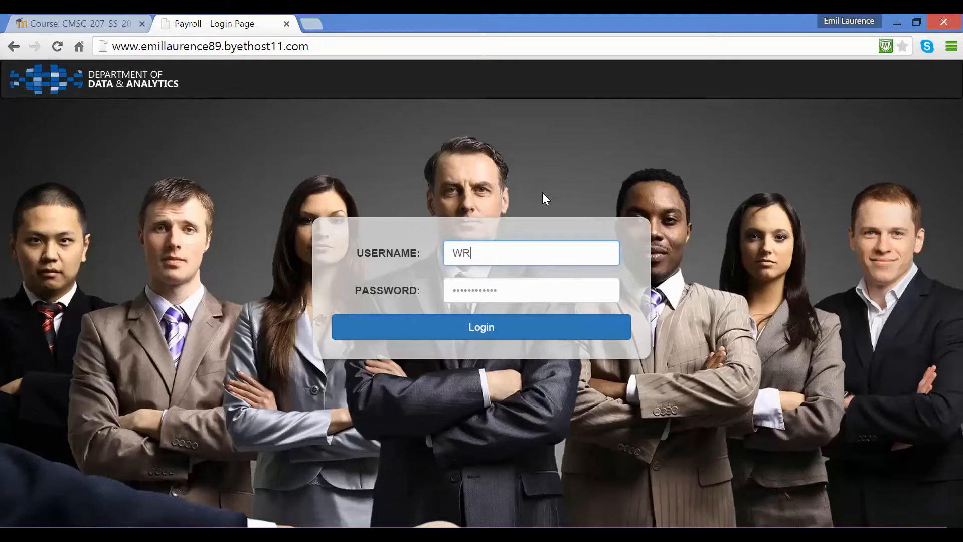
pyautogui.write('ONG_USER')
pyautogui.press('Tab')
pyautogui.write('WRO')
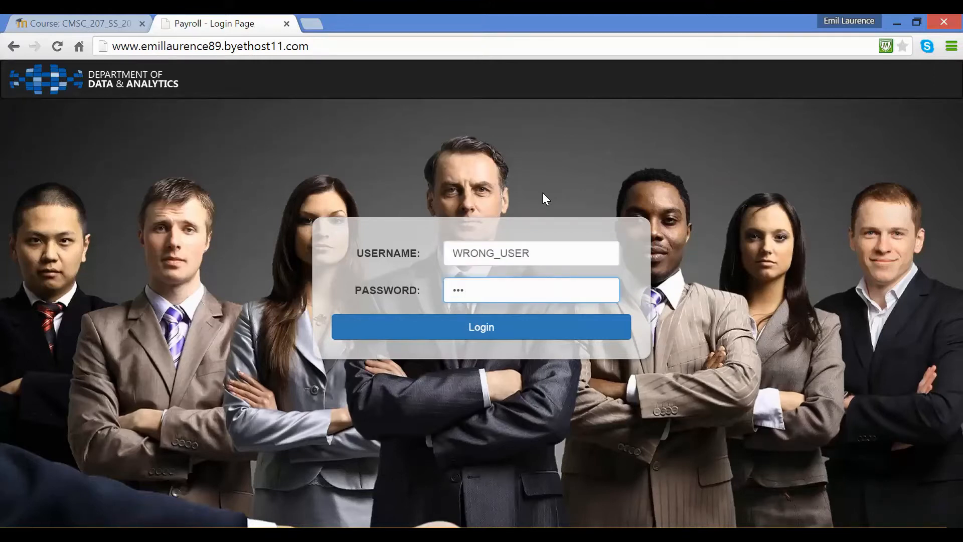
pyautogui.write('NG_PA')
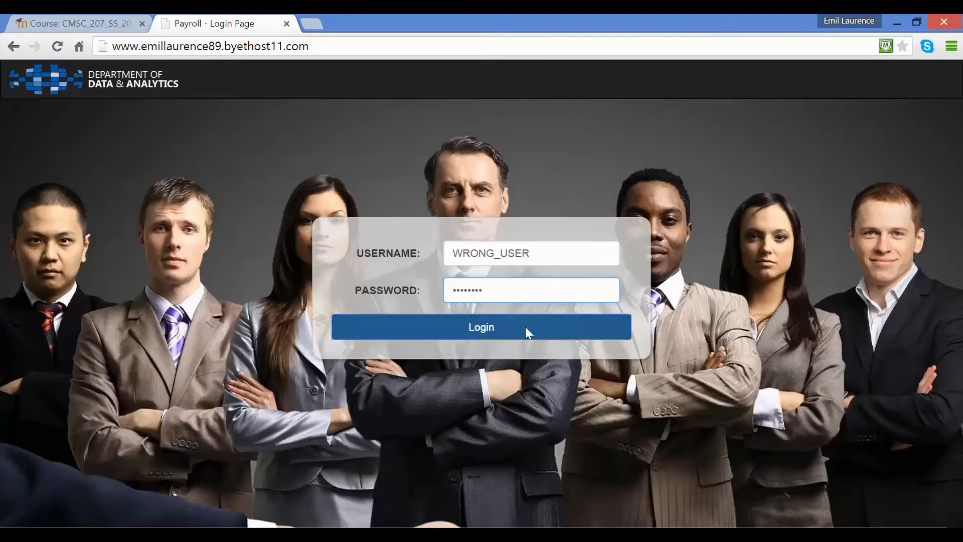
pyautogui.click(526, 331)
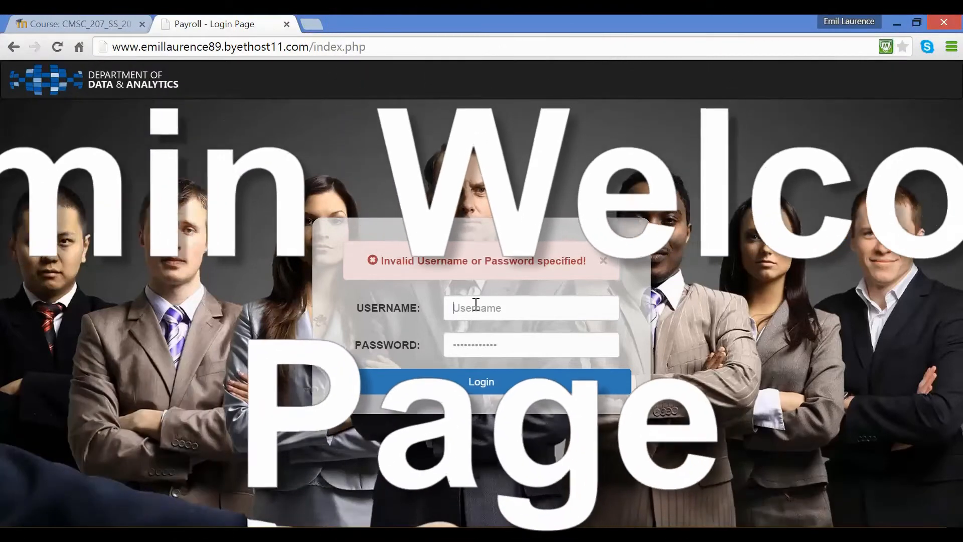
# Log in with the administrator's username and password, declining the browser's offer to save the password
pyautogui.click(470, 301)
pyautogui.write('EMIL_LAURENCE')
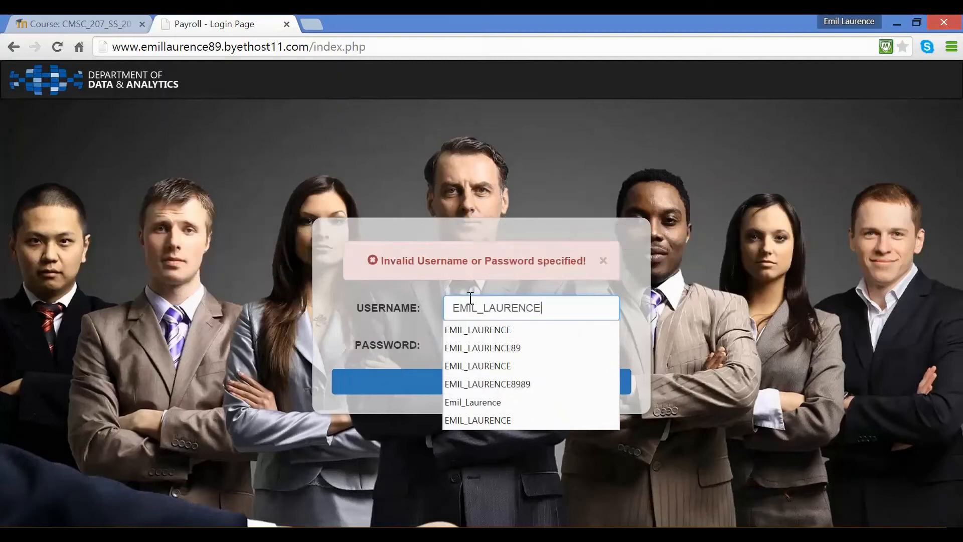
pyautogui.press('Tab')
pyautogui.write('••••••••••••')
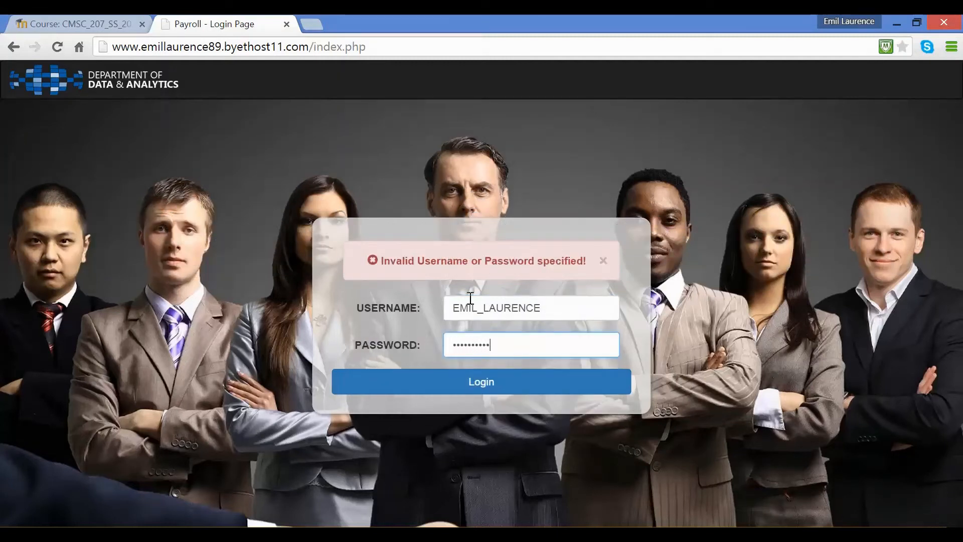
pyautogui.click(540, 386)
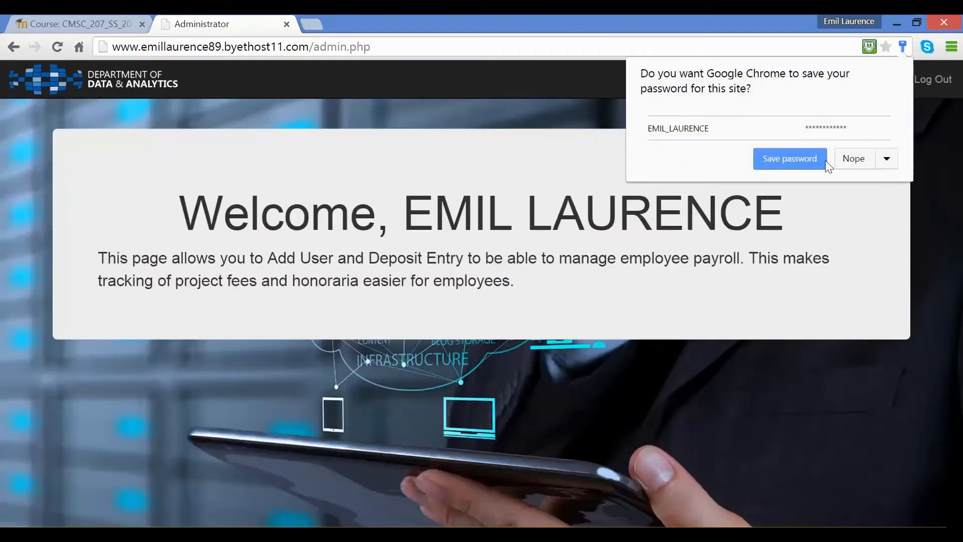
pyautogui.click(857, 161)
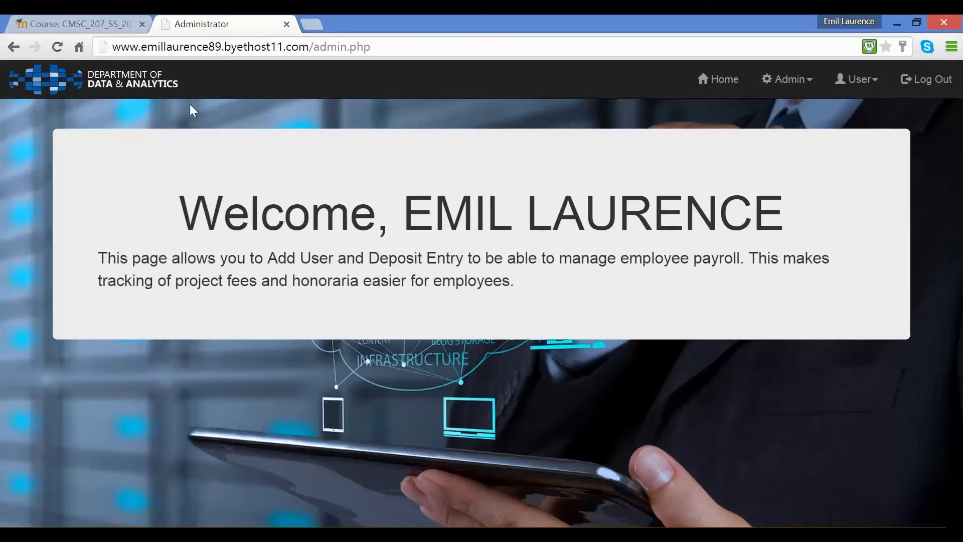
# Revisit the administrator home page and view the functions offered under Admin and User
pyautogui.click(125, 89)
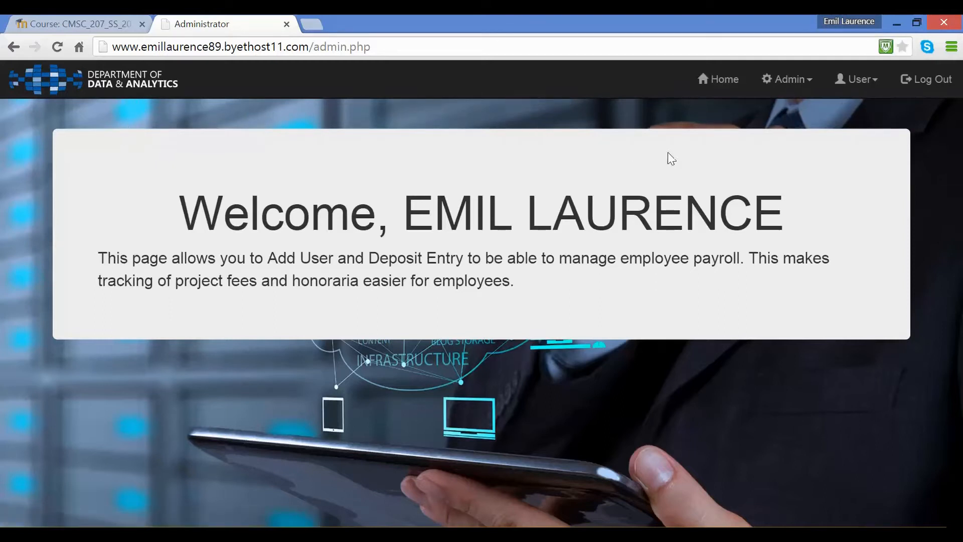
pyautogui.click(719, 86)
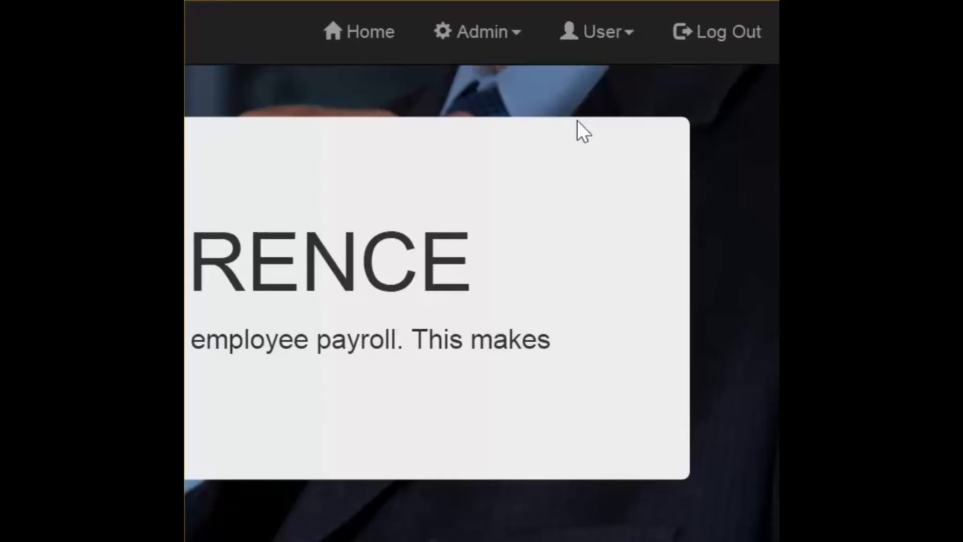
pyautogui.click(512, 48)
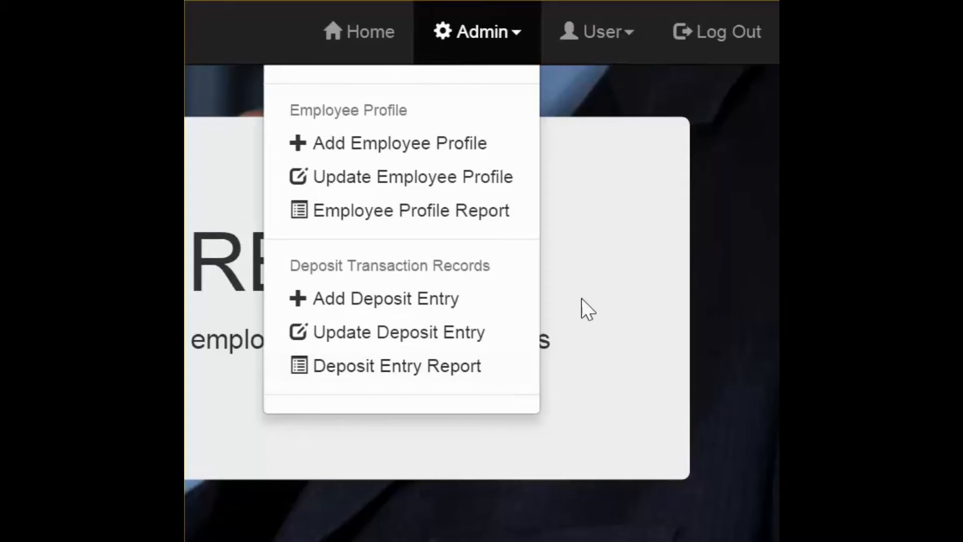
pyautogui.click(621, 198)
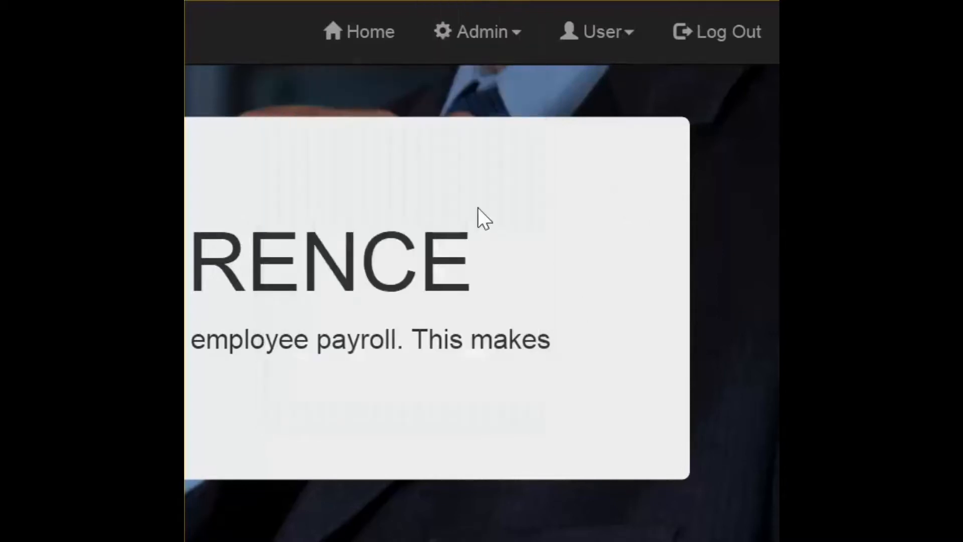
pyautogui.click(621, 45)
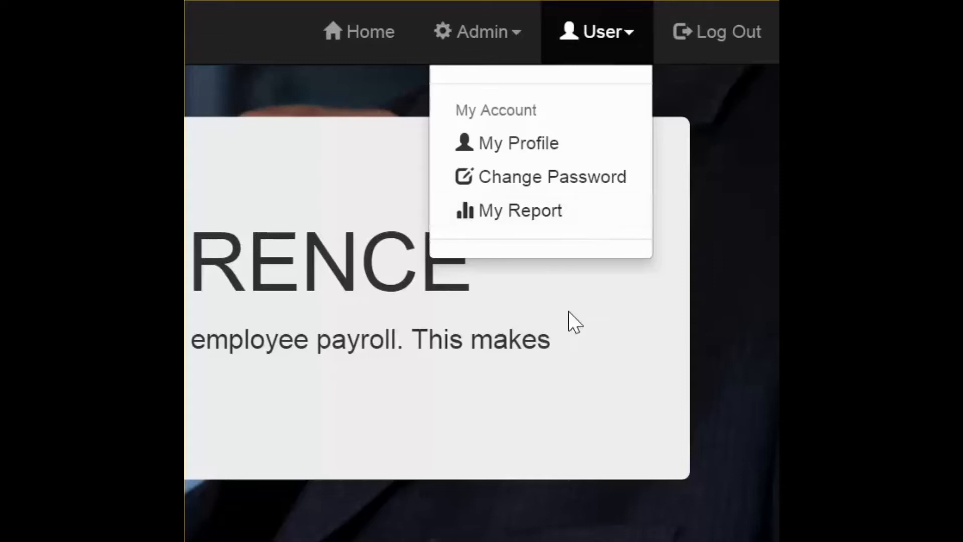
pyautogui.click(559, 399)
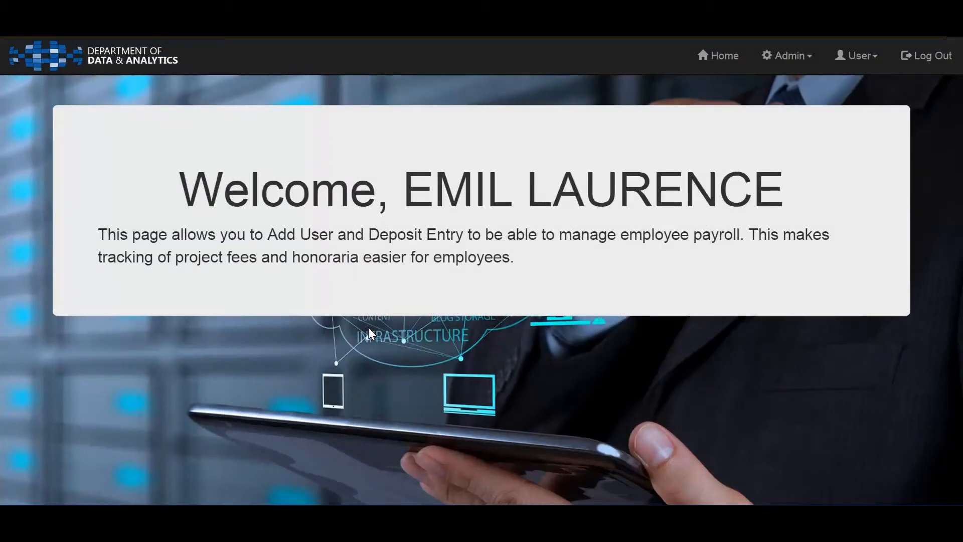
# Open the Add Employee Profile form and view its fields
pyautogui.click(802, 63)
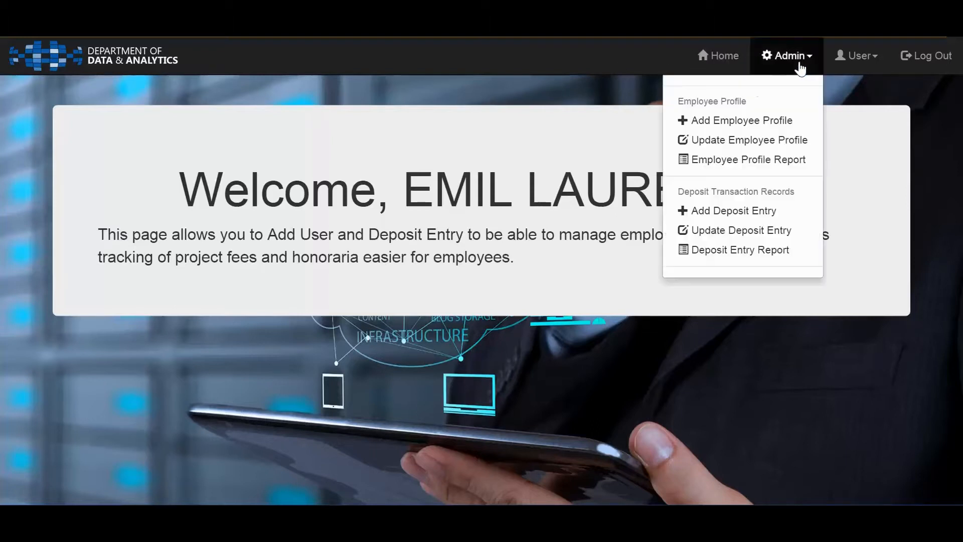
pyautogui.click(734, 122)
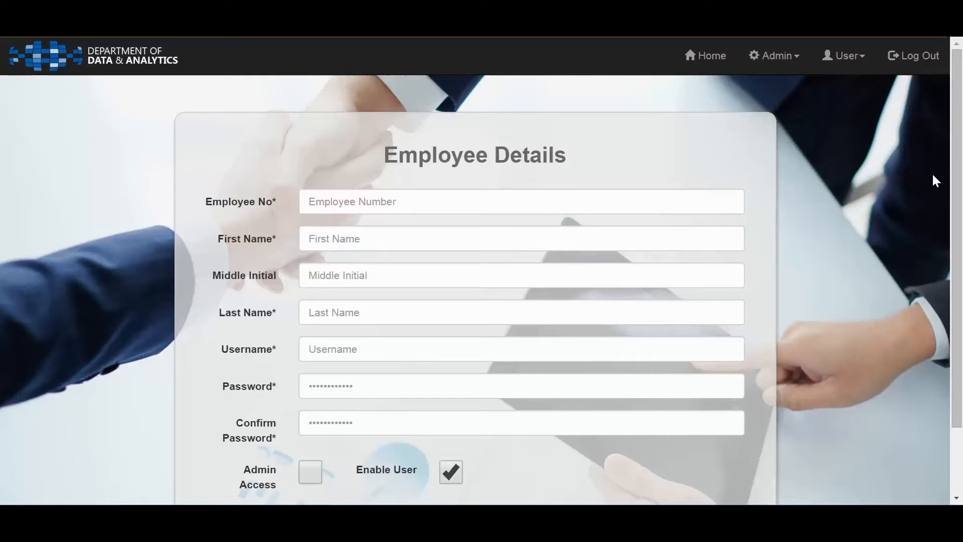
pyautogui.moveTo(956, 149); pyautogui.dragTo(955, 167)
pyautogui.scroll(-1, 956, 167)
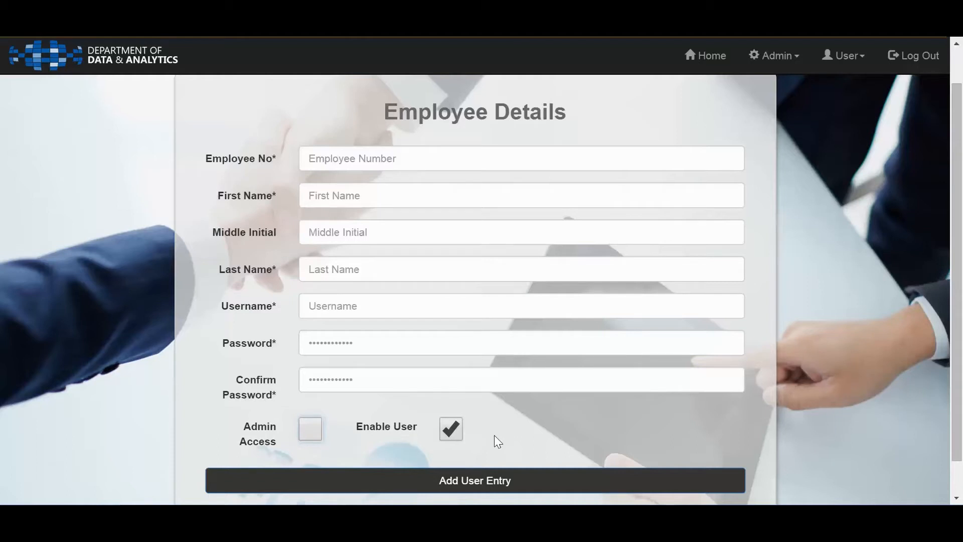
# Fill in the Employee Details form with an already used employee number and the employee's first name, middle initial and last name
pyautogui.click(401, 158)
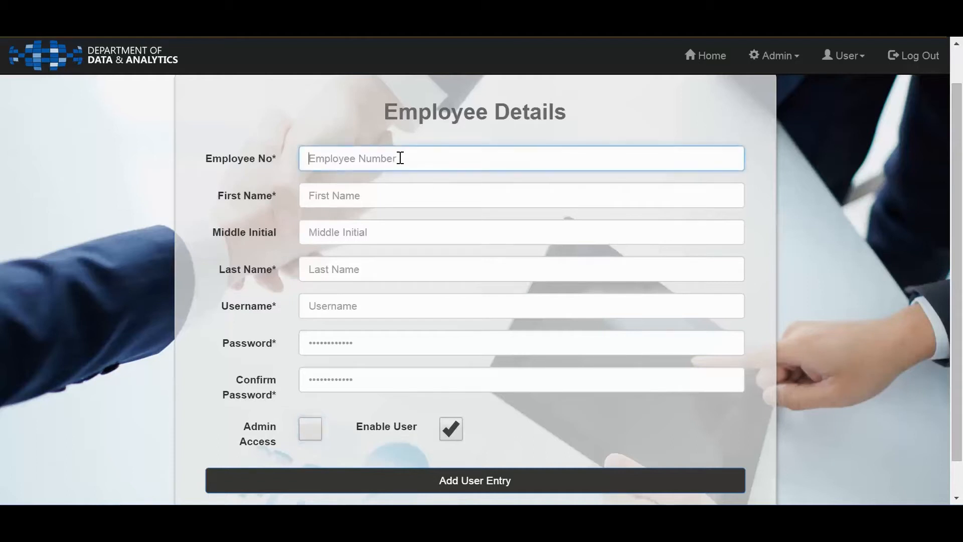
pyautogui.write('1')
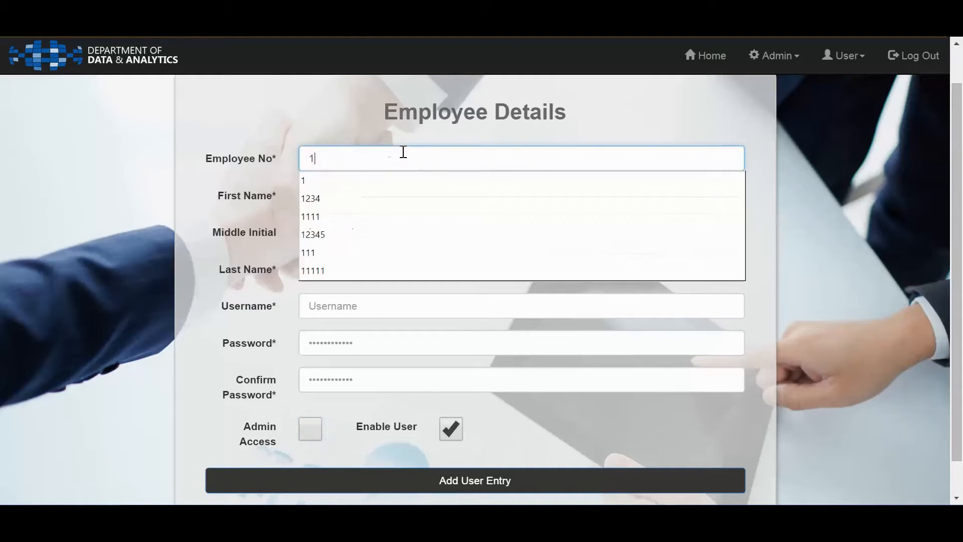
pyautogui.press('Tab')
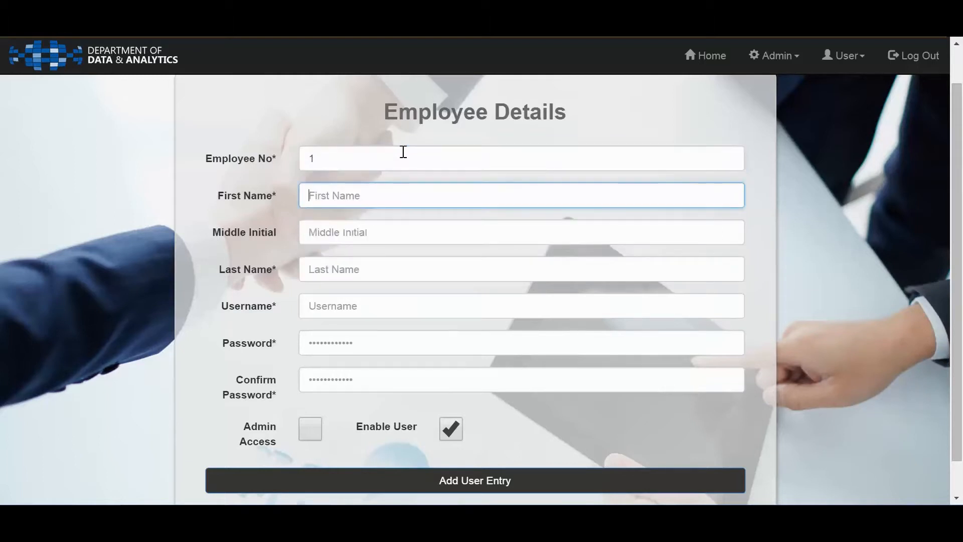
pyautogui.write('EMIL')
pyautogui.press('Tab')
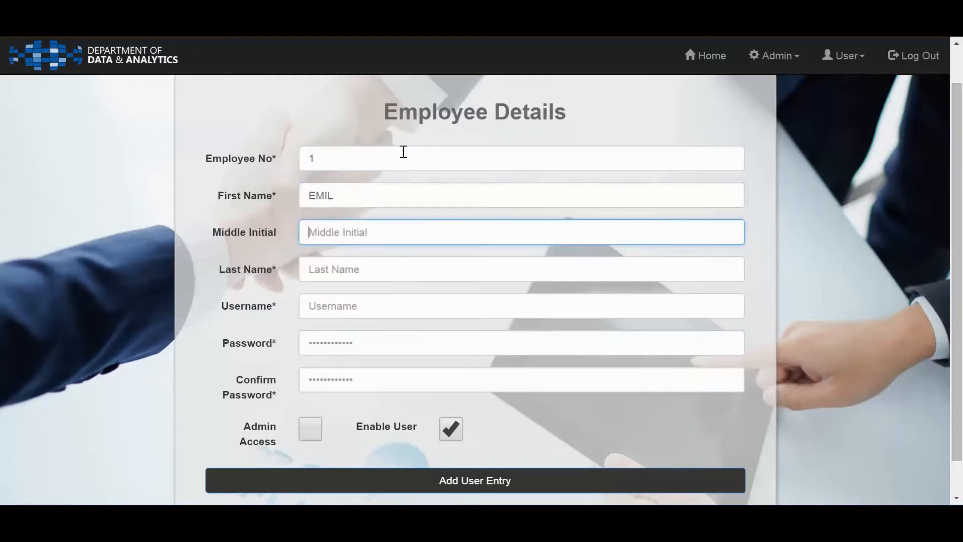
pyautogui.write('F')
pyautogui.press('Tab')
pyautogui.write('PASTOR')
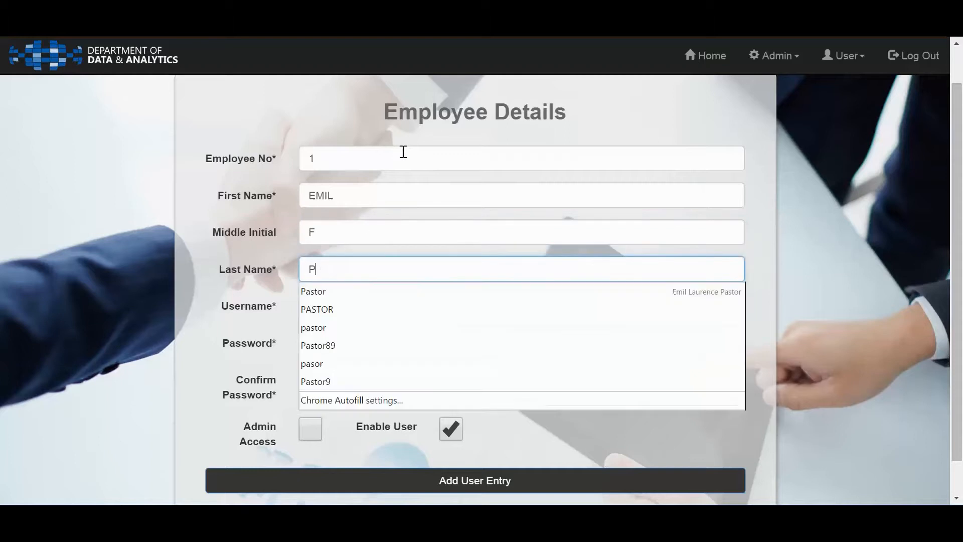
pyautogui.press('Tab')
# Enter the administrator's existing username with a password and its confirmation, and try to add the user entry
pyautogui.write('EMI')
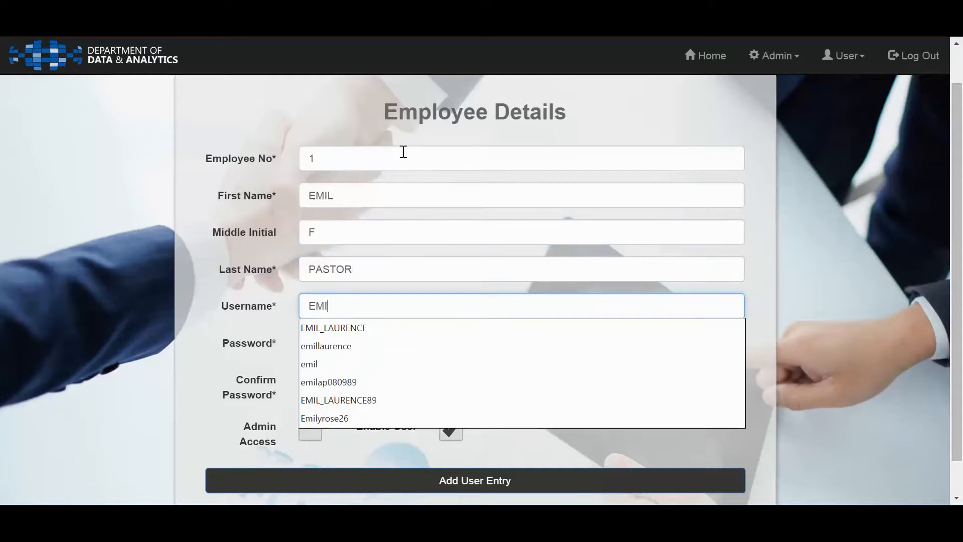
pyautogui.press('Down')
pyautogui.press('Tab')
pyautogui.write('••••••••••••')
pyautogui.press('Tab')
pyautogui.write('••••••••••••')
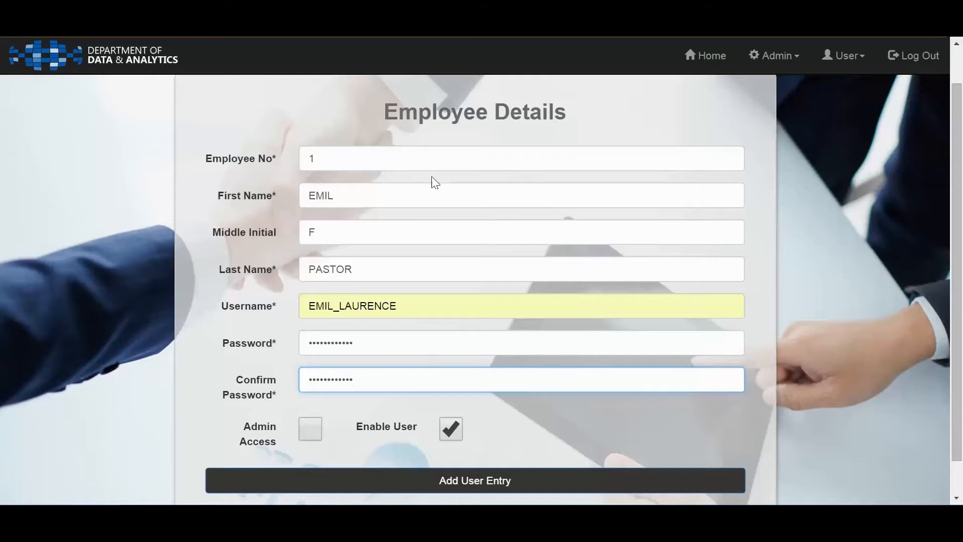
pyautogui.scroll(-1, 494, 466)
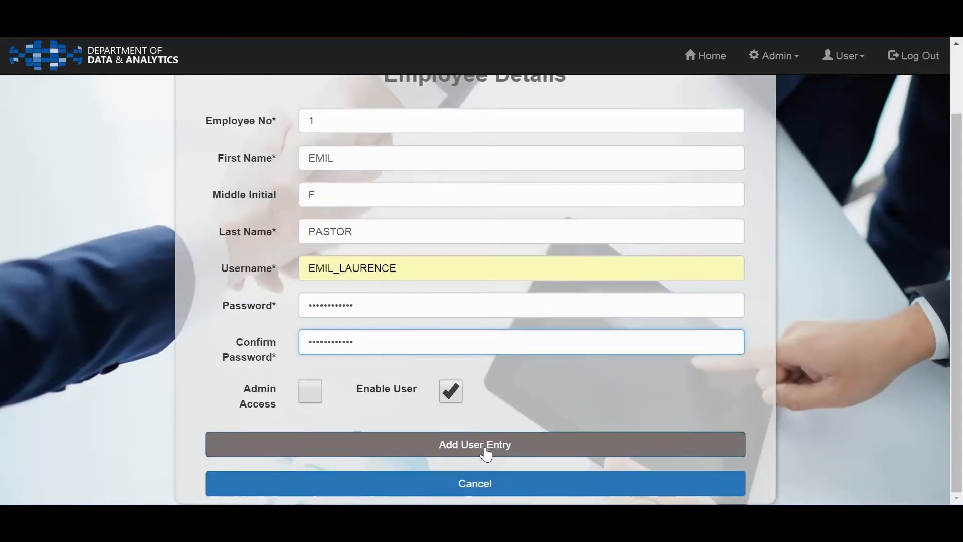
pyautogui.click(485, 453)
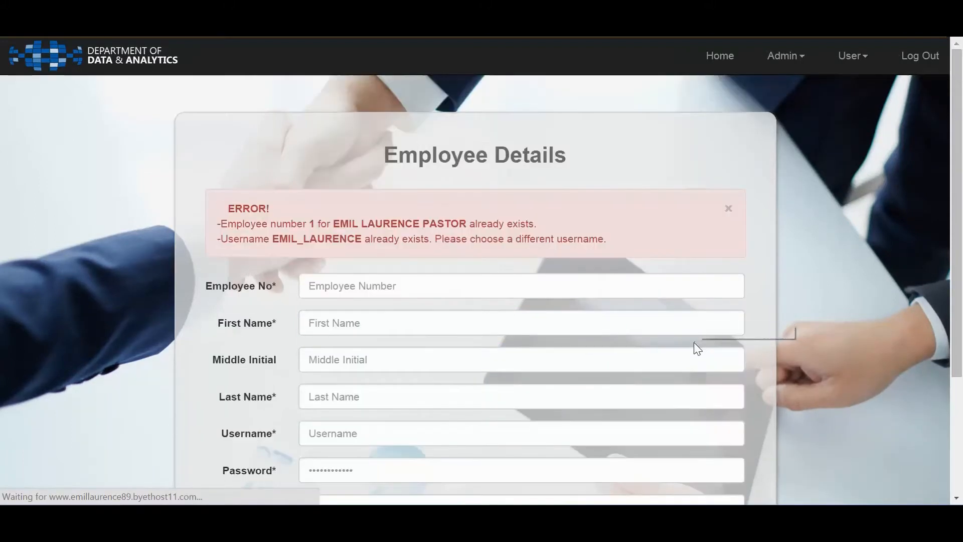
# Enter an unused employee number for the new employee in the Employee Details form
pyautogui.scroll(-1, 693, 342)
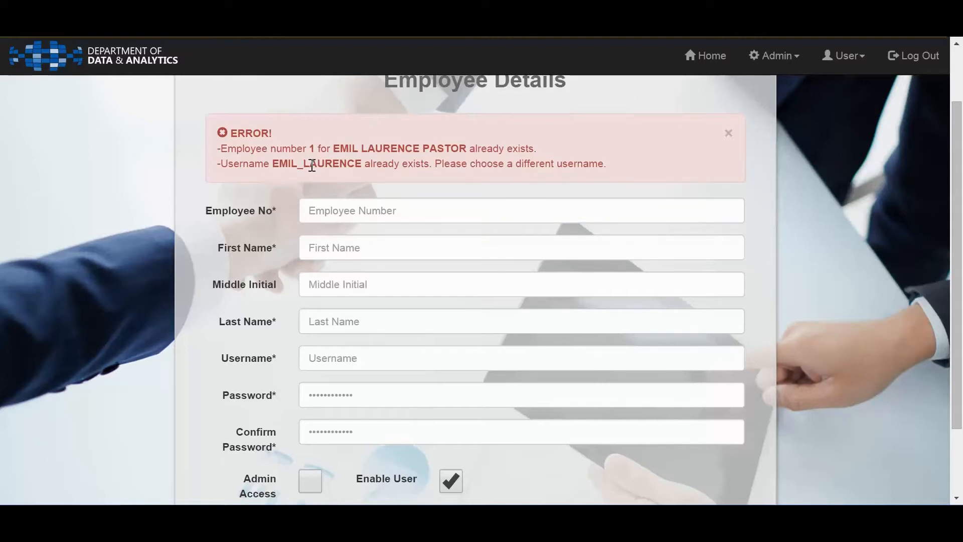
pyautogui.click(366, 208)
pyautogui.scroll(-2, 366, 206)
pyautogui.scroll(2, 365, 205)
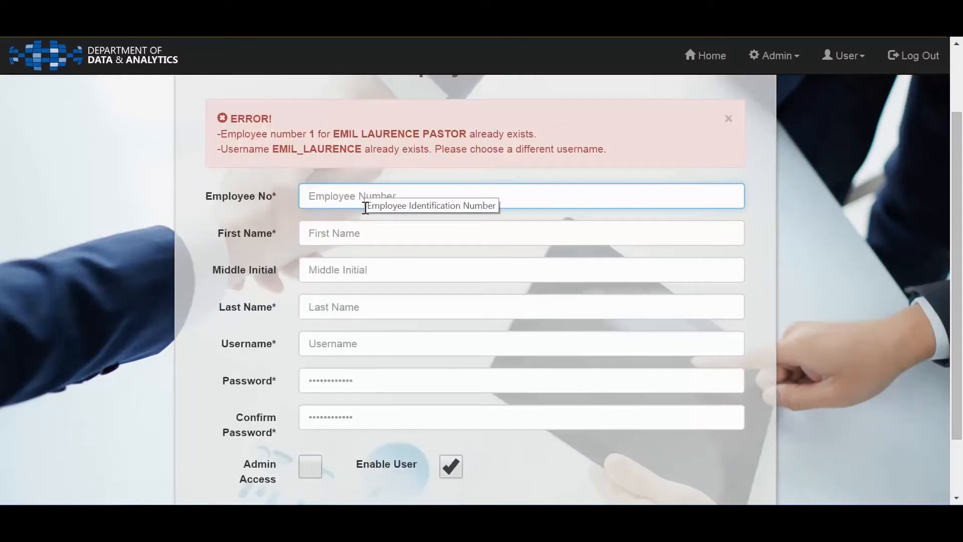
pyautogui.scroll(-2, 362, 208)
pyautogui.write('8989')
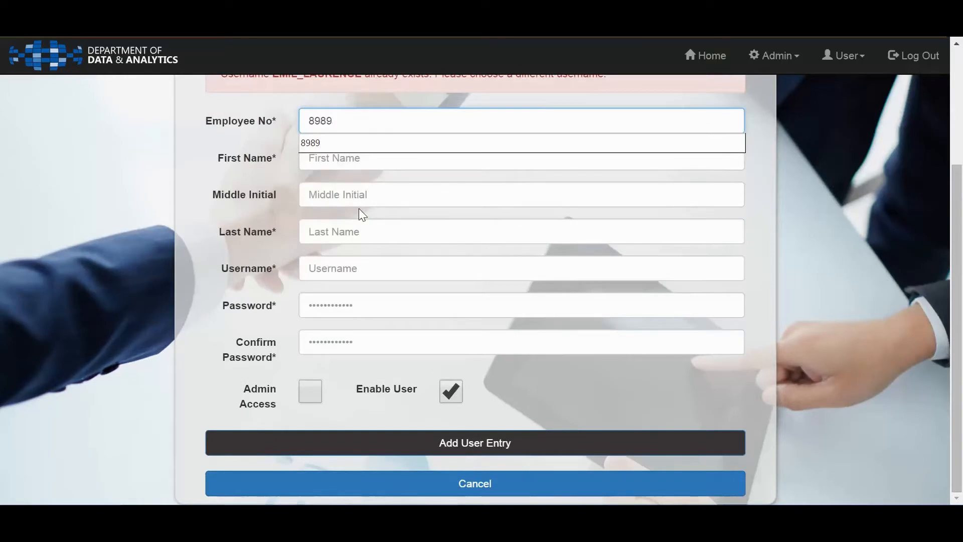
pyautogui.press('Tab')
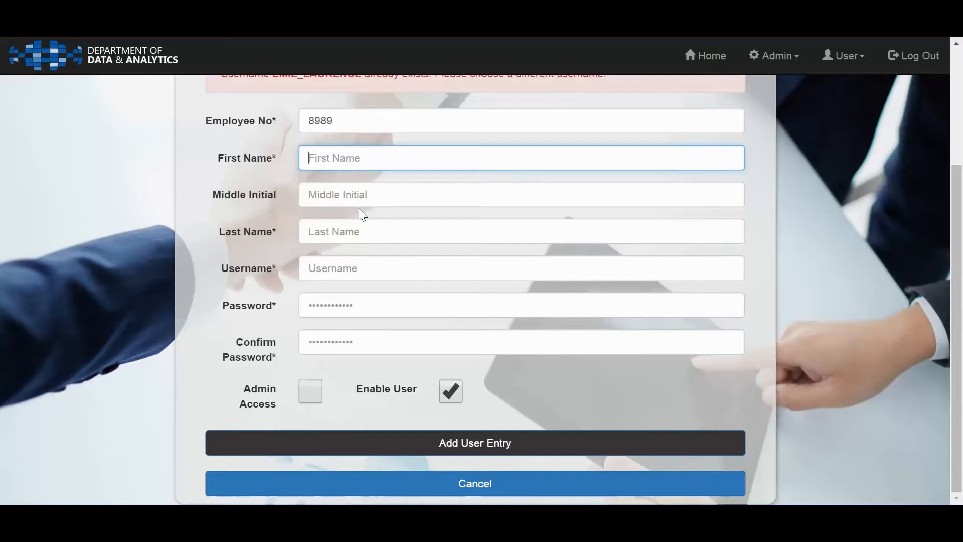
# Enter Test Name as the first name in the Employee Details form
pyautogui.write('eMIL')
pyautogui.press('BackSpace')
pyautogui.press('BackSpace')
pyautogui.press('BackSpace')
pyautogui.press('BackSpace')
pyautogui.write('Te')
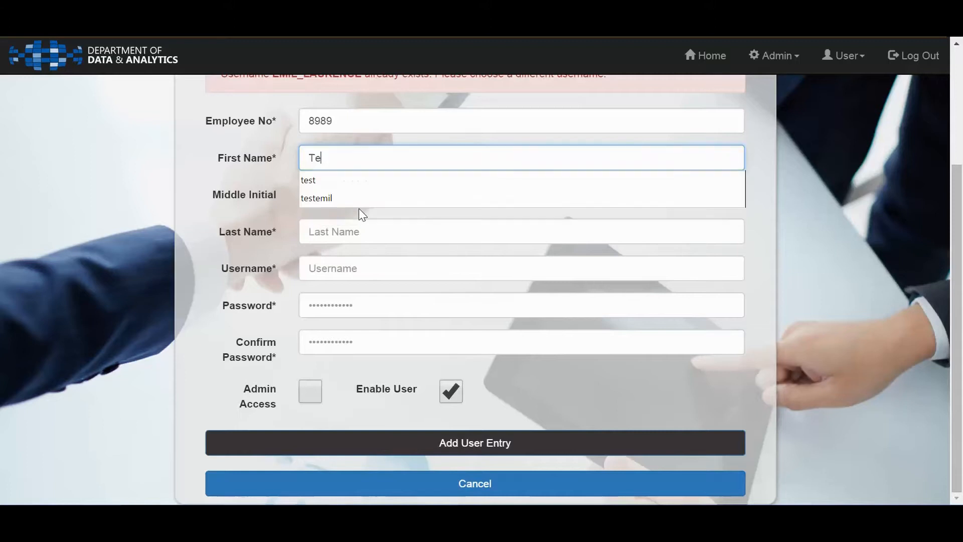
pyautogui.write('S')
pyautogui.press('BackSpace')
pyautogui.press('BackSpace')
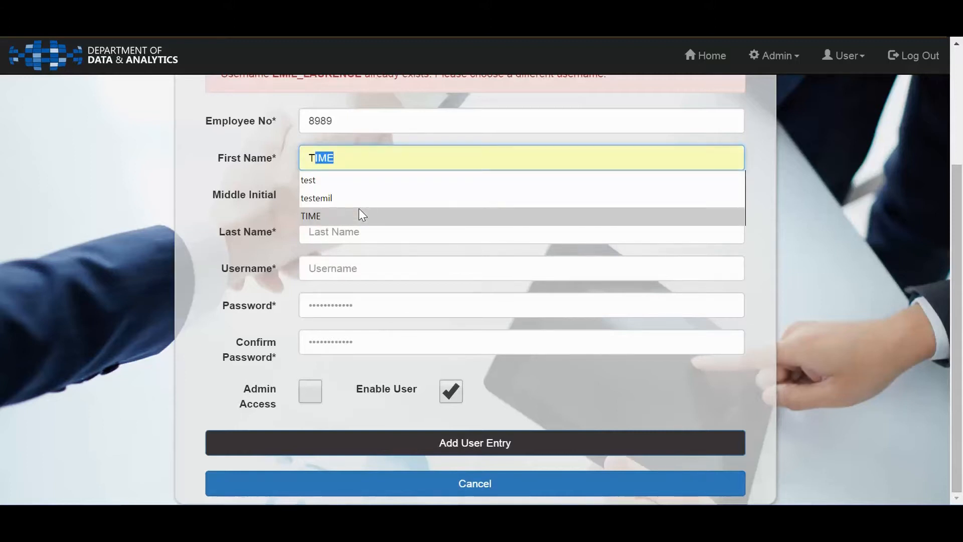
pyautogui.write('est Name')
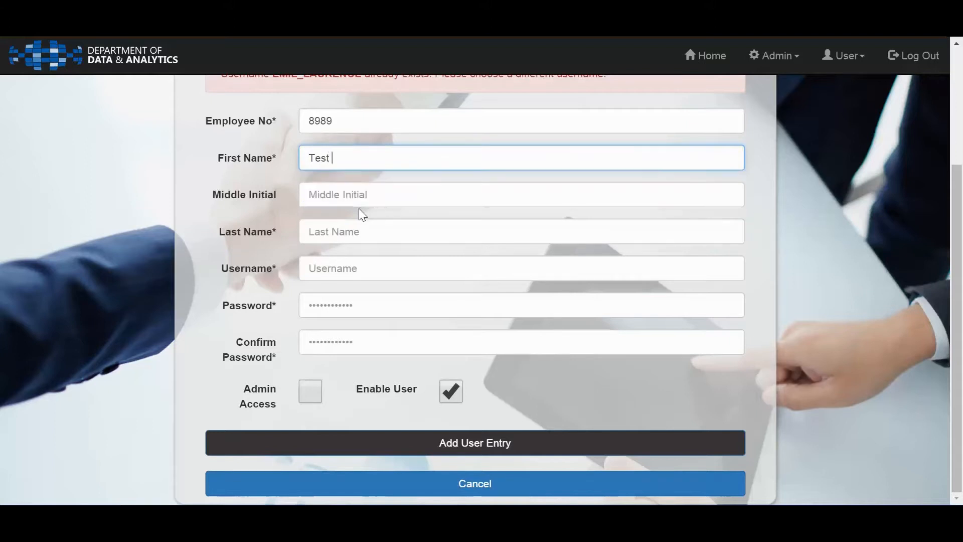
# Fill in the new employee's middle initial and last name
pyautogui.press('Tab')
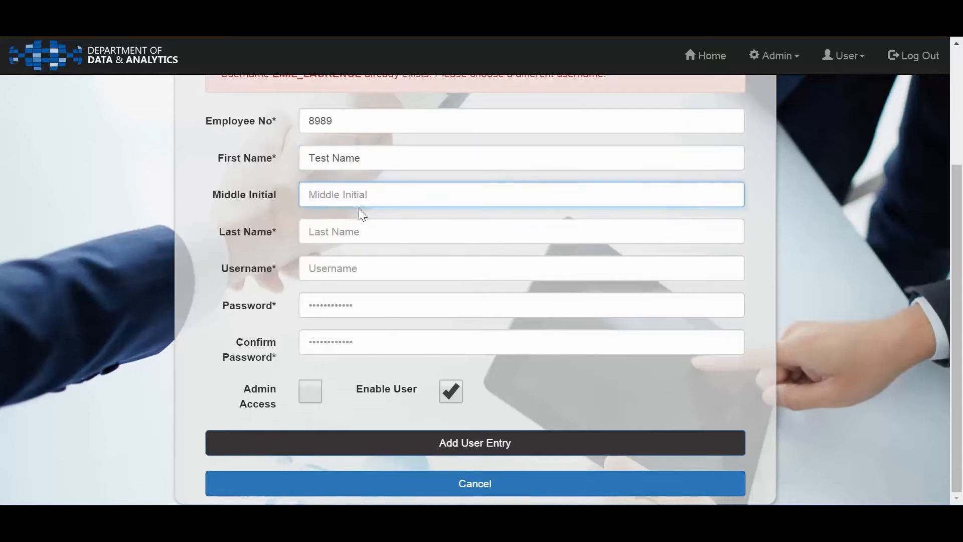
pyautogui.write('M')
pyautogui.press('Tab')
pyautogui.write('Upou')
pyautogui.press('BackSpace')
pyautogui.press('BackSpace')
pyautogui.press('BackSpace')
pyautogui.press('BackSpace')
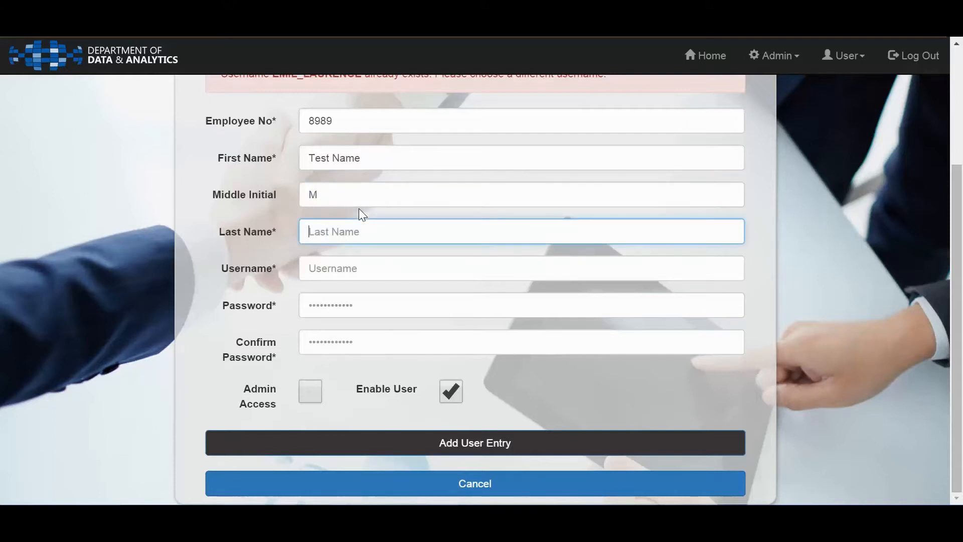
pyautogui.write('Dela Cruz')
# Replace the placeholder first name with the employee's first name
pyautogui.moveTo(372, 162); pyautogui.dragTo(302, 157)
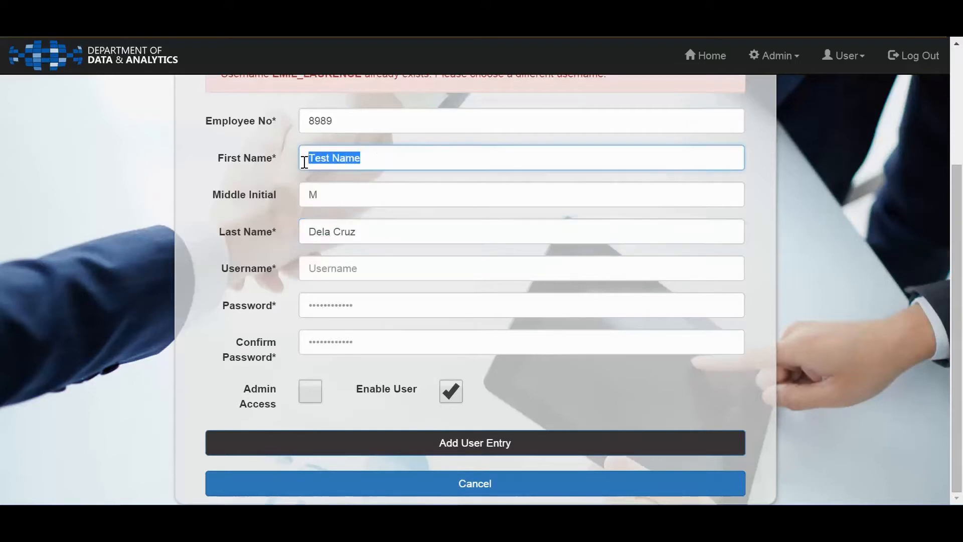
pyautogui.write('Juan')
pyautogui.press('Tab')
# Enter a username made of the employee's first name, an underscore and the last name's initials
pyautogui.click(339, 263)
pyautogui.write('JU')
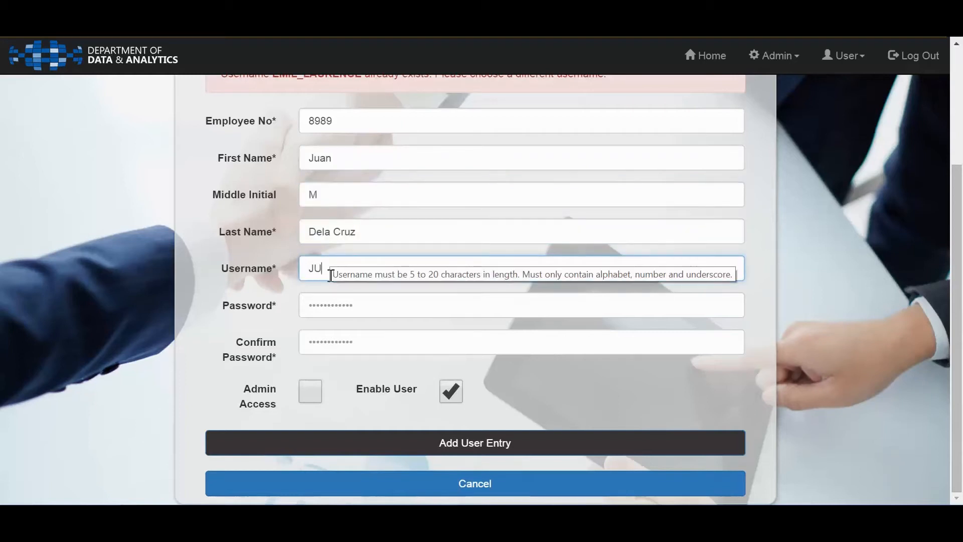
pyautogui.press('BackSpace')
pyautogui.write('uan')
pyautogui.write('_')
pyautogui.write('De')
pyautogui.write('la')
pyautogui.press('BackSpace')
pyautogui.press('BackSpace')
pyautogui.press('BackSpace')
pyautogui.write('C')
pyautogui.press('Tab')
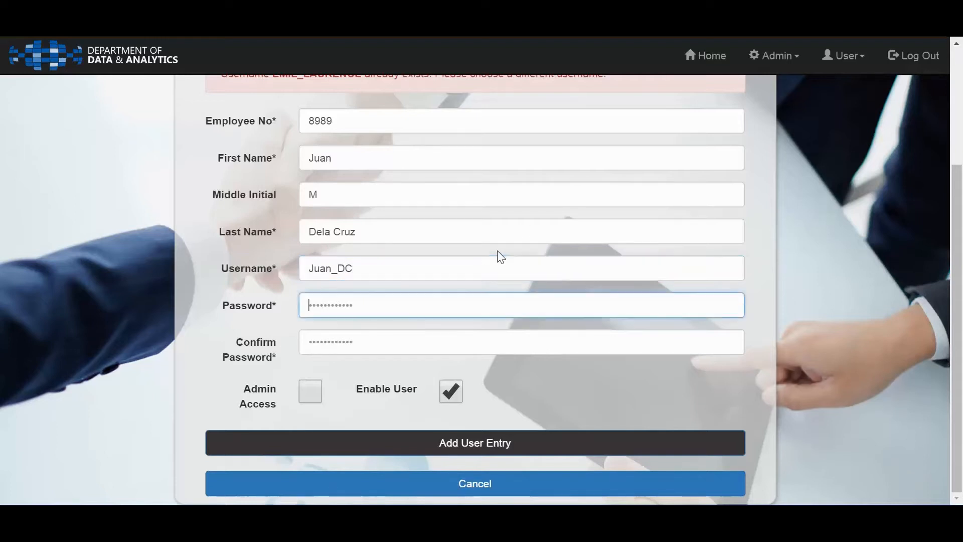
# Enter the new employee's password and repeat it in the Confirm Password field
pyautogui.write('************')
pyautogui.press('Tab')
pyautogui.write('************')
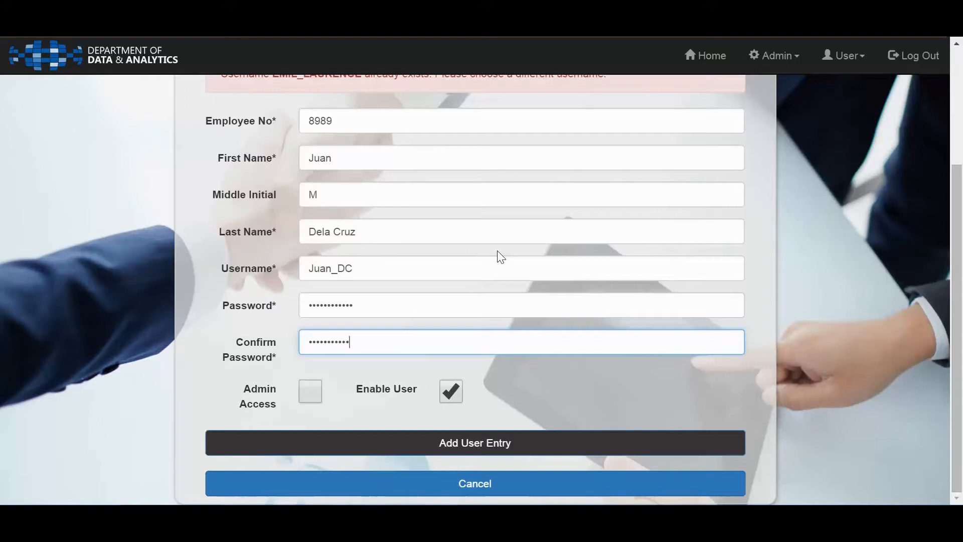
# Grant the new employee Admin Access and add the user entry
pyautogui.click(309, 392)
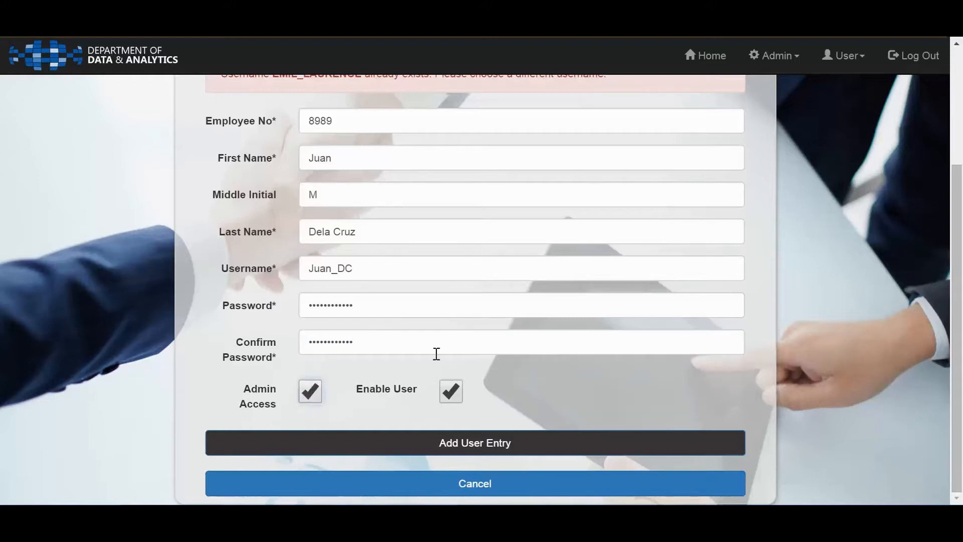
pyautogui.click(419, 455)
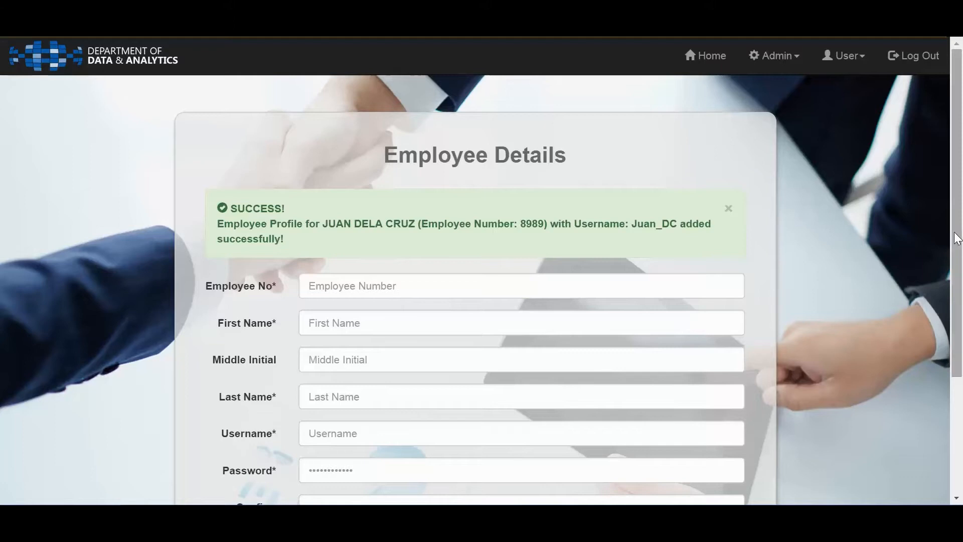
pyautogui.moveTo(958, 238); pyautogui.dragTo(961, 263)
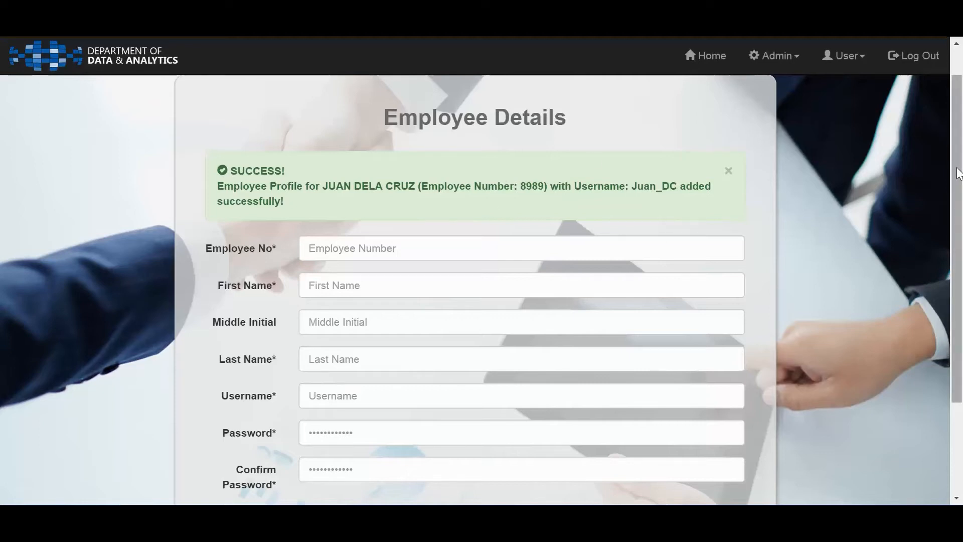
pyautogui.moveTo(958, 172); pyautogui.dragTo(961, 275)
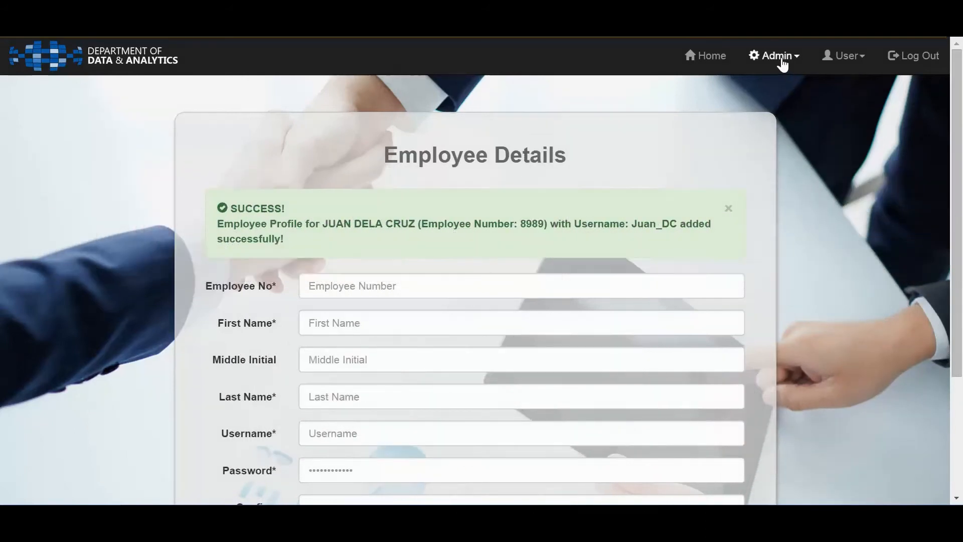
# Open Update Employee Profile and search for the newly added employee by employee number
pyautogui.click(781, 60)
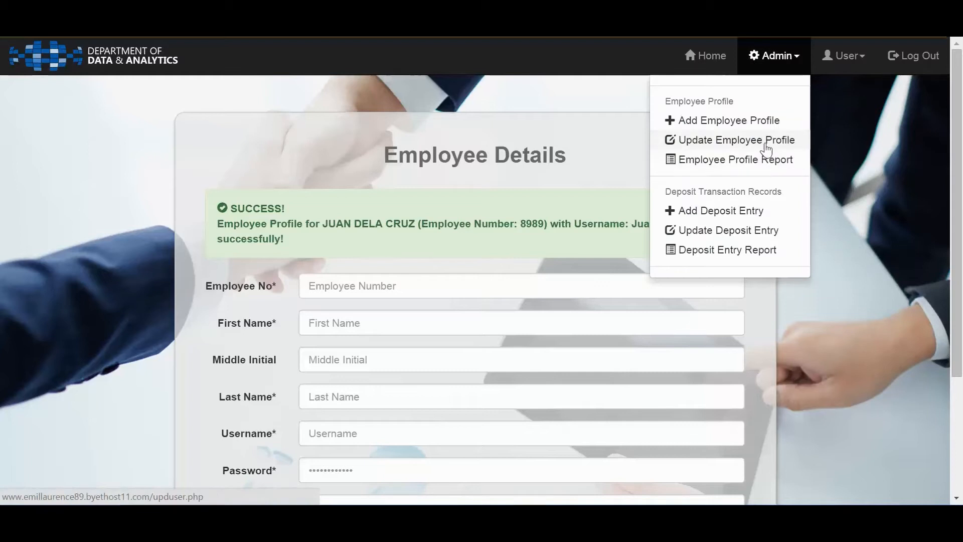
pyautogui.click(765, 149)
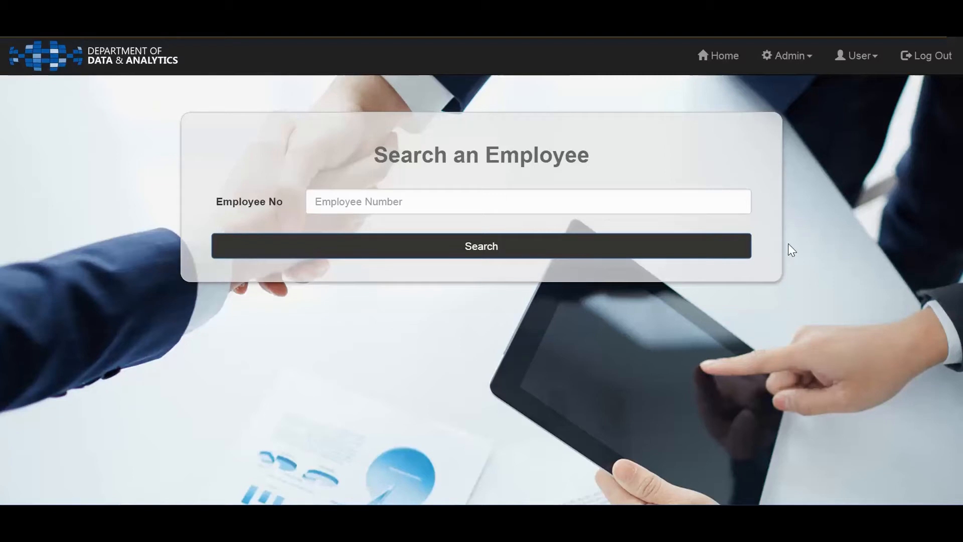
pyautogui.click(505, 197)
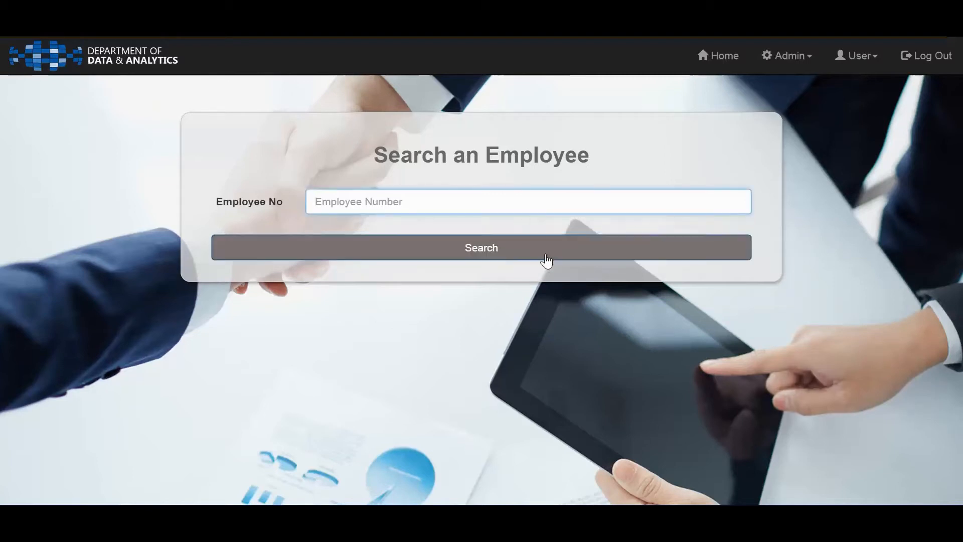
pyautogui.write('1')
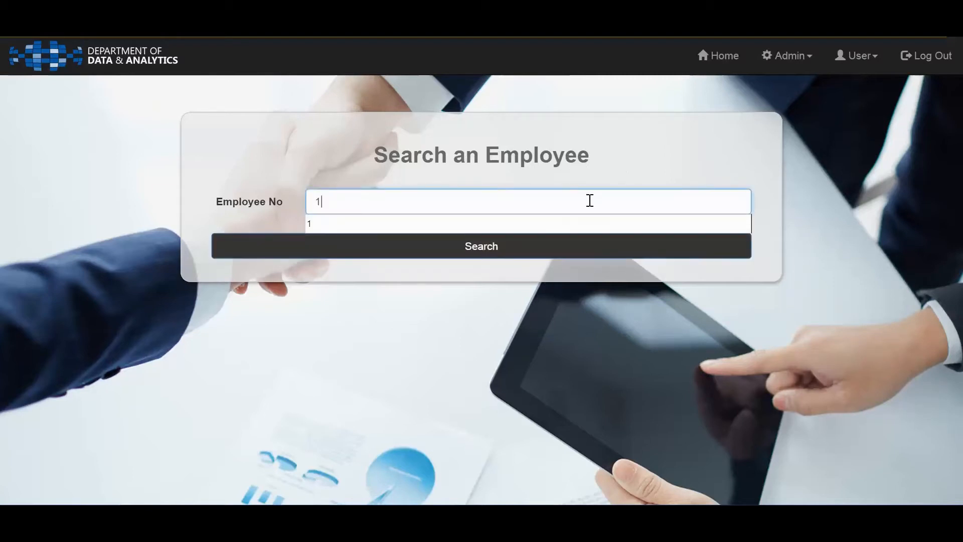
pyautogui.press('BackSpace')
pyautogui.write('8989')
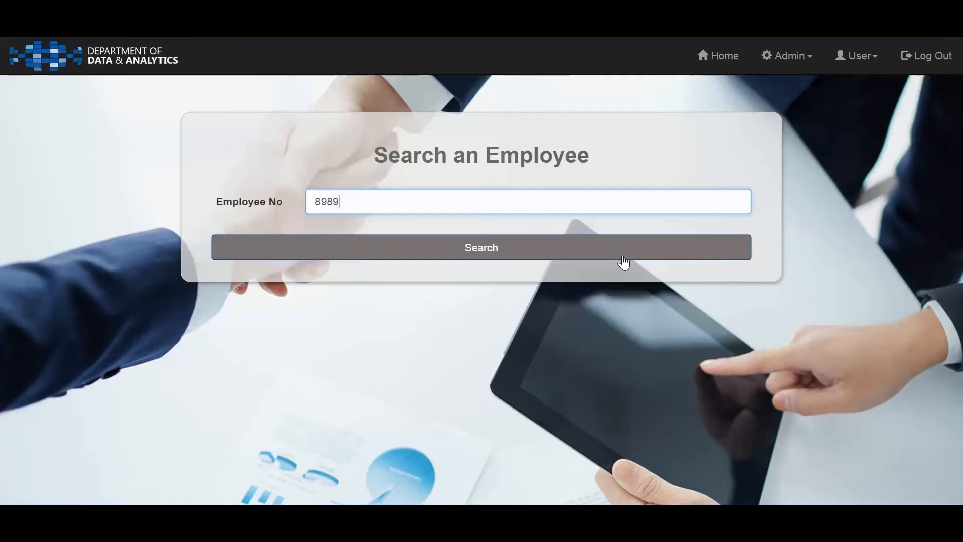
pyautogui.click(623, 261)
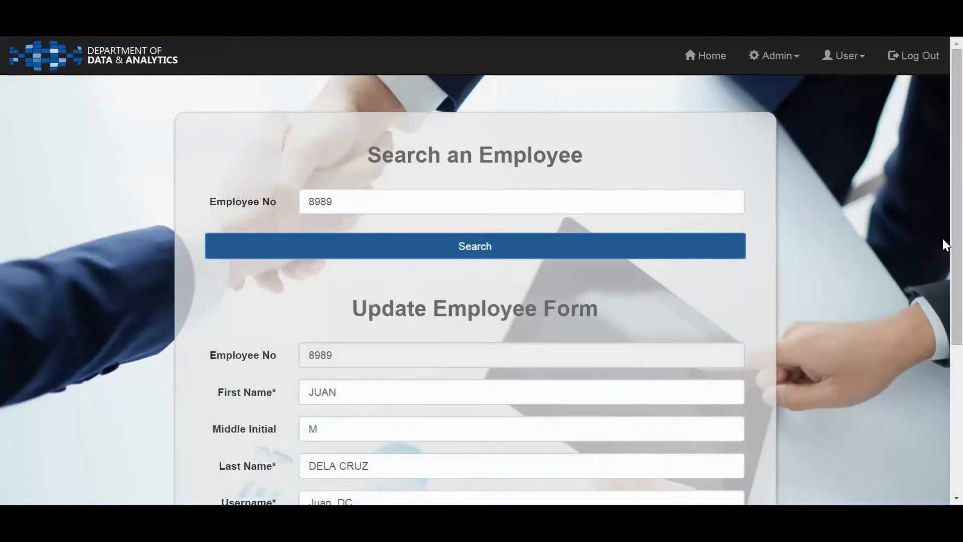
# Replace the employee's first name in the Update Employee Form and update the user entry
pyautogui.moveTo(961, 224); pyautogui.dragTo(962, 338)
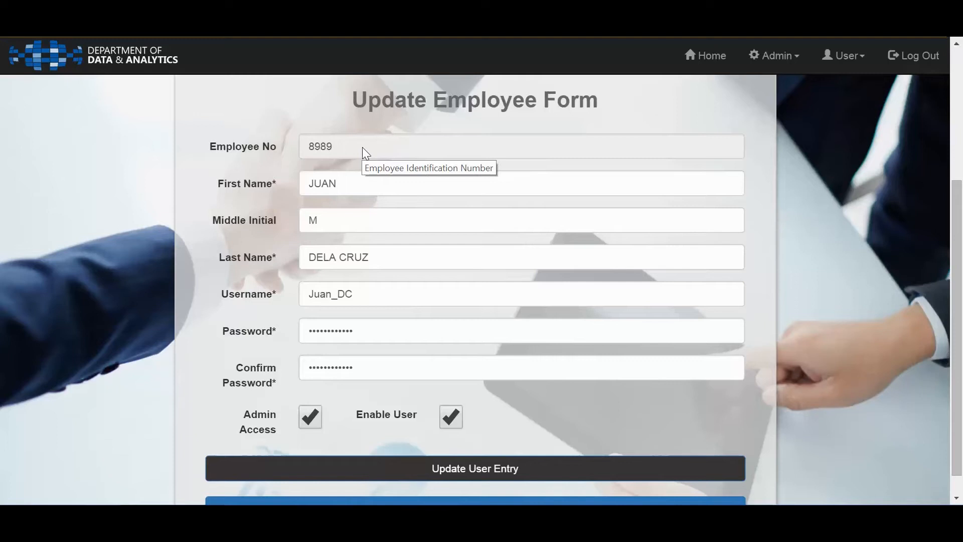
pyautogui.click(388, 184)
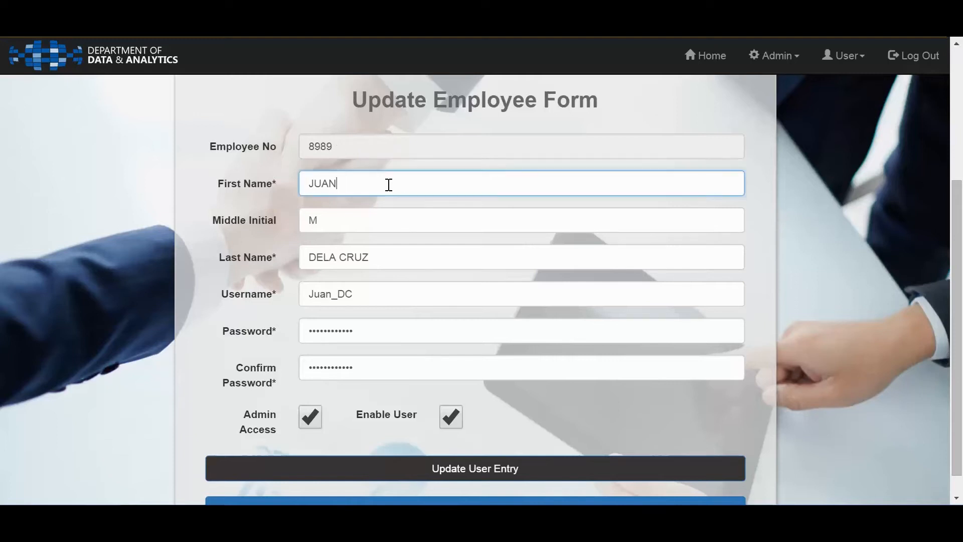
pyautogui.doubleClick(389, 185)
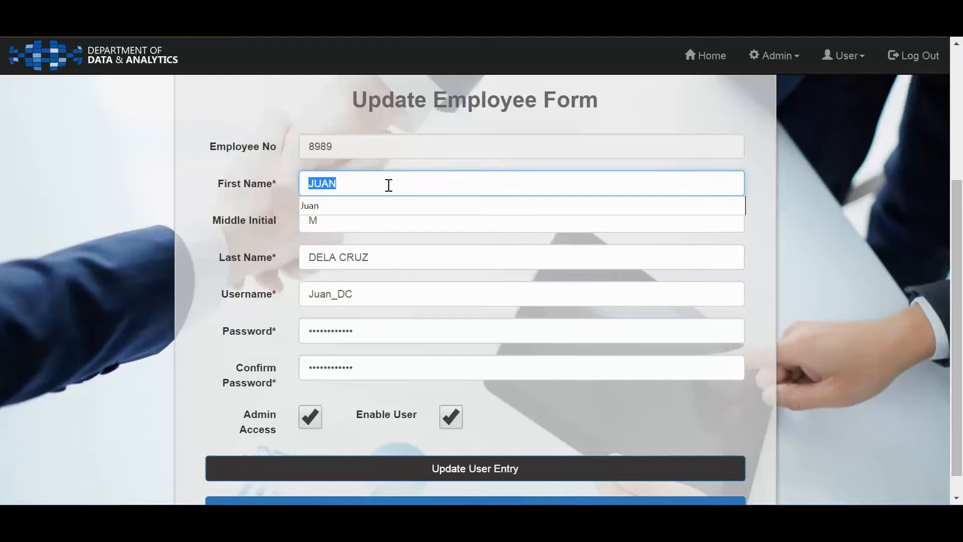
pyautogui.write('PED')
pyautogui.write('TO')
pyautogui.press('BackSpace')
pyautogui.press('BackSpace')
pyautogui.write('RO')
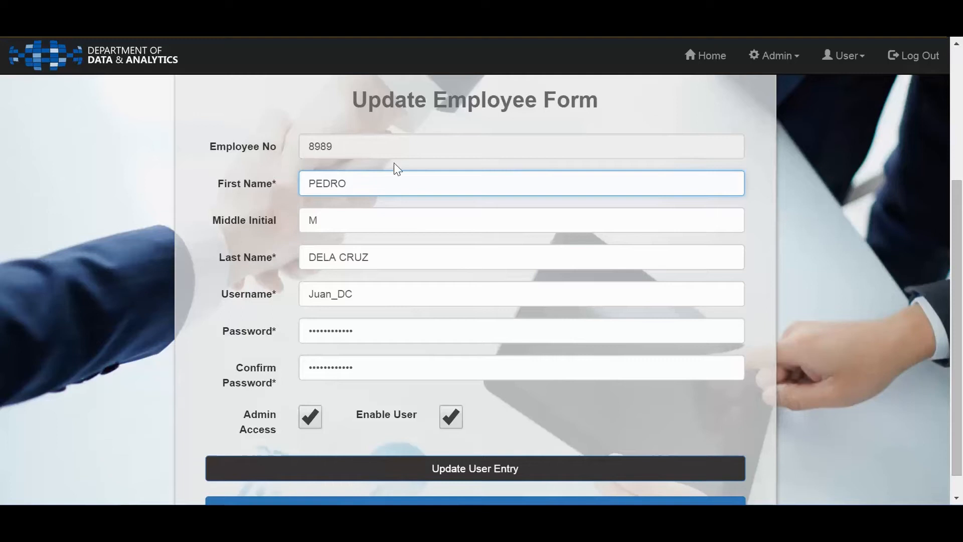
pyautogui.moveTo(958, 201); pyautogui.dragTo(960, 266)
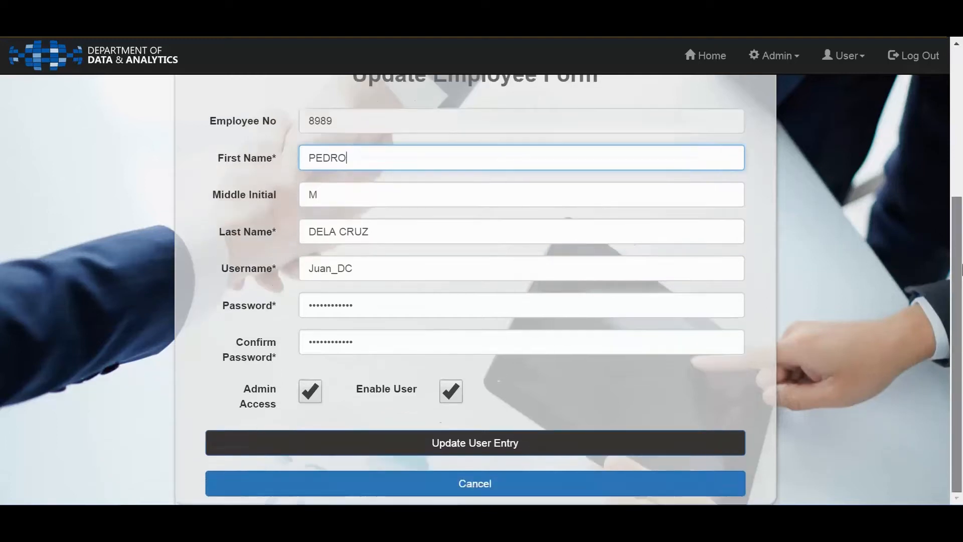
pyautogui.click(623, 448)
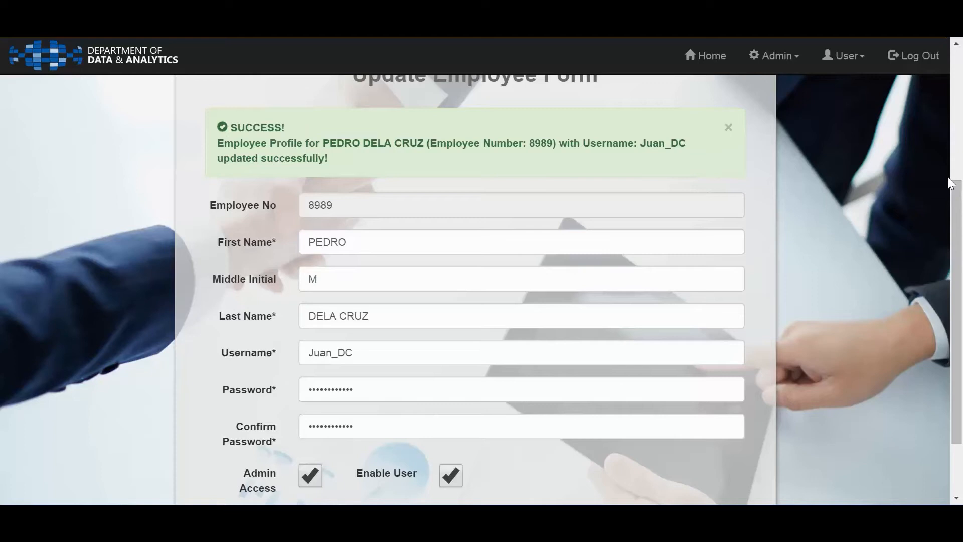
# Turn the employee's Enable User option off and back on in the Update Employee Form
pyautogui.moveTo(957, 200); pyautogui.dragTo(956, 179)
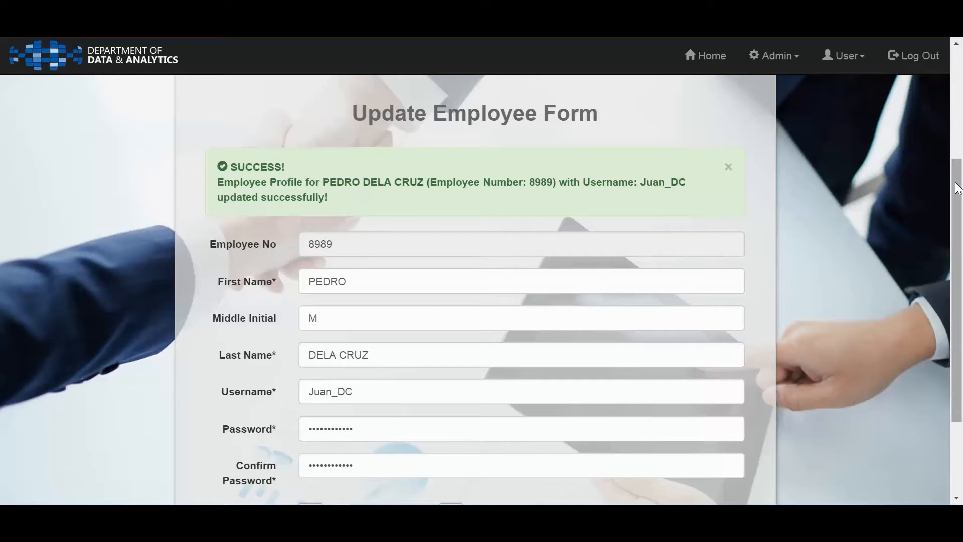
pyautogui.moveTo(956, 180); pyautogui.dragTo(961, 271)
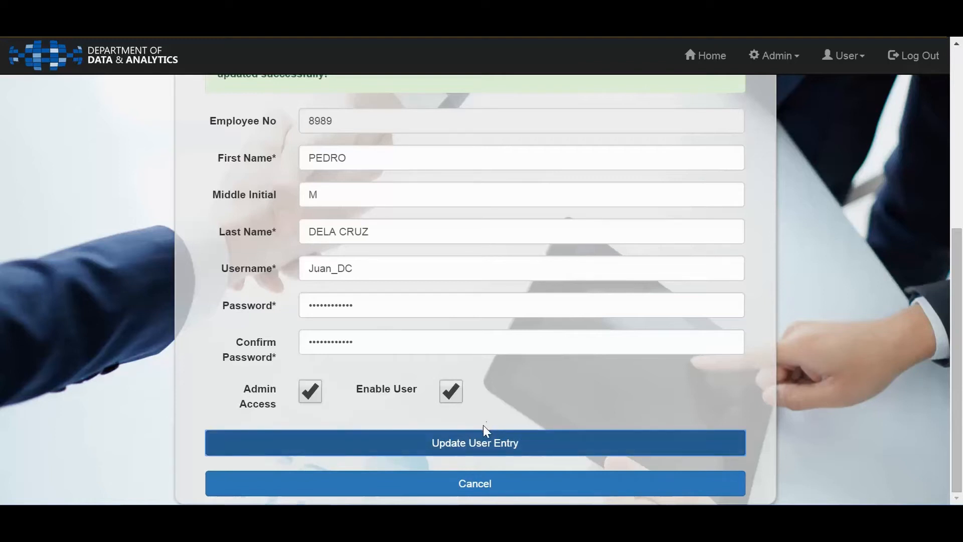
pyautogui.click(486, 442)
pyautogui.click(453, 394)
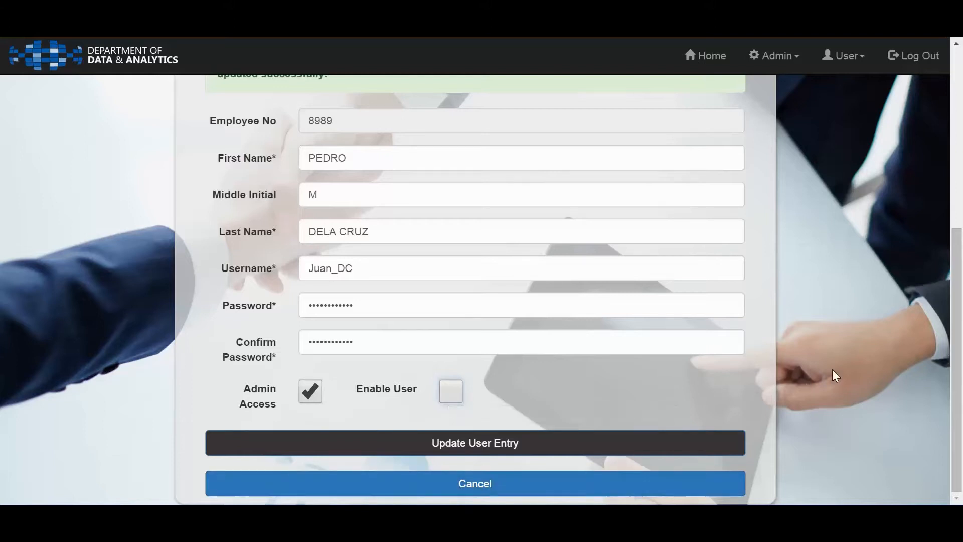
pyautogui.click(450, 391)
# Search for a different employee by employee number and review the profile in the Update Employee Form
pyautogui.moveTo(962, 257); pyautogui.dragTo(962, 76)
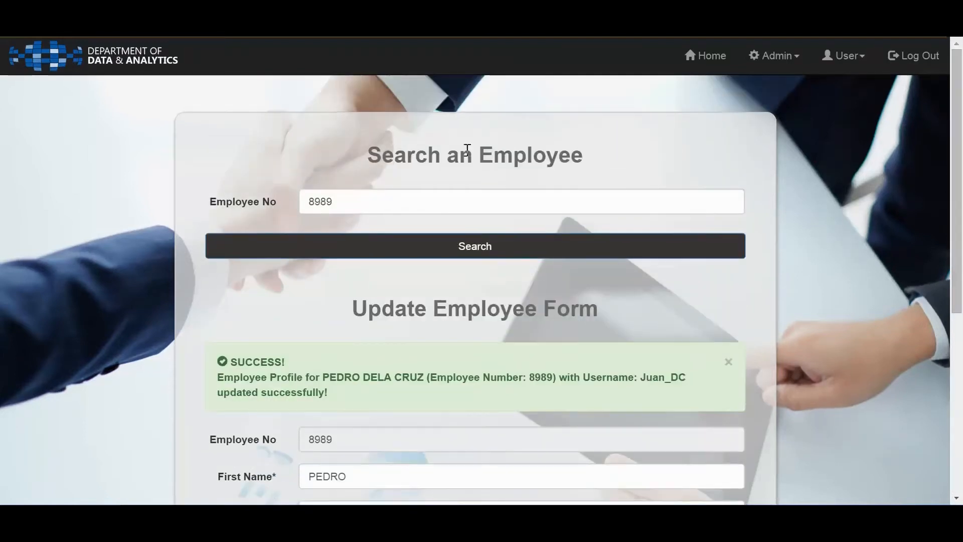
pyautogui.click(376, 202)
pyautogui.doubleClick(374, 201)
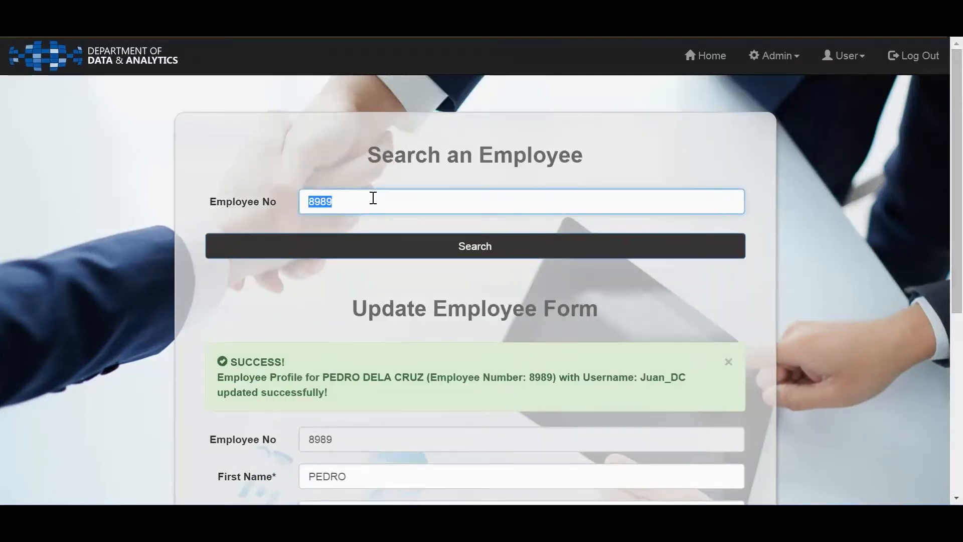
pyautogui.write('1')
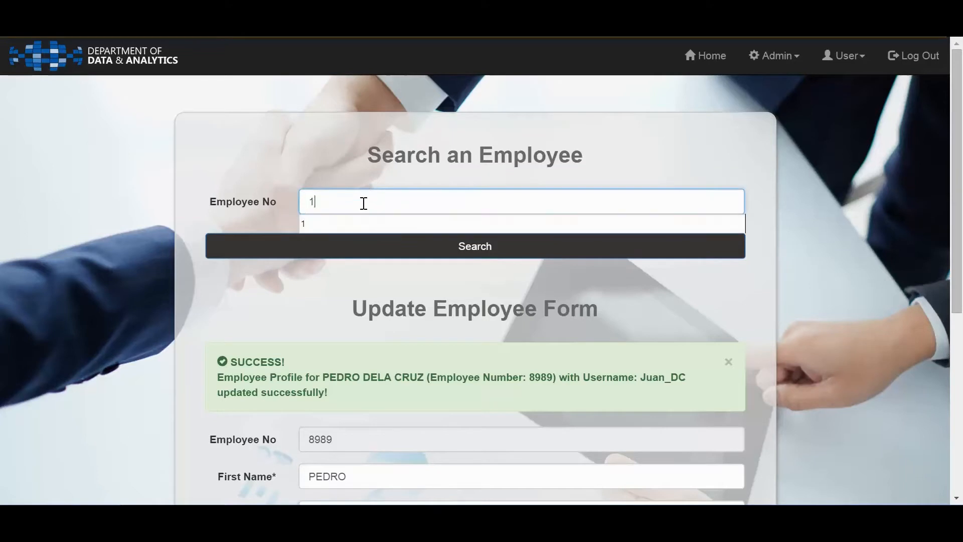
pyautogui.click(375, 258)
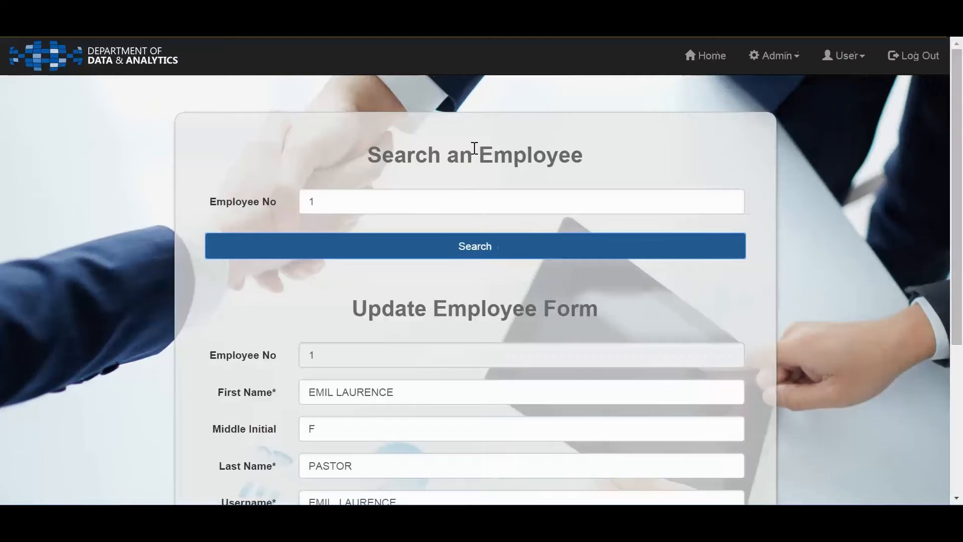
pyautogui.moveTo(962, 166); pyautogui.dragTo(961, 289)
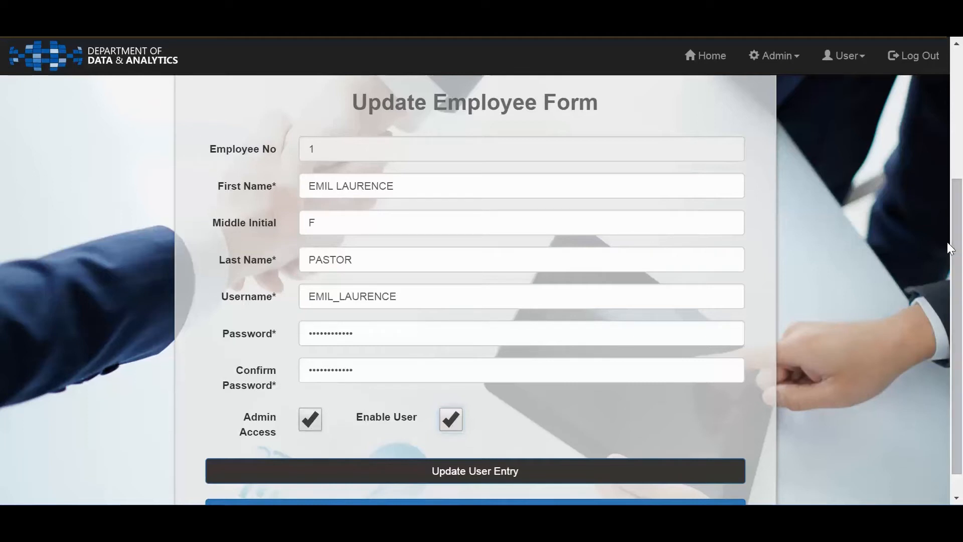
pyautogui.scroll(-1, 960, 300)
pyautogui.moveTo(960, 300); pyautogui.dragTo(960, 128)
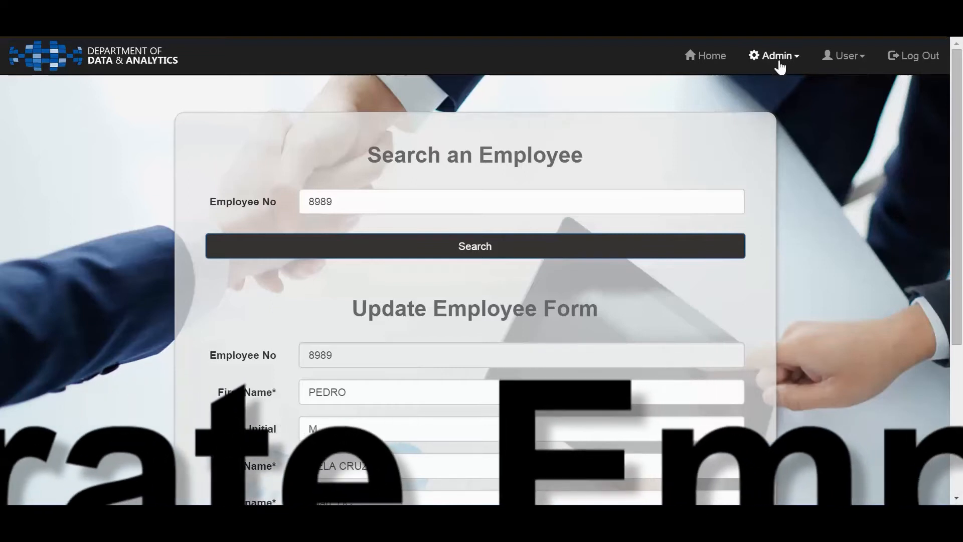
# Open the Employee Profile Report and look through its Admin Access and User Type filter options
pyautogui.click(779, 62)
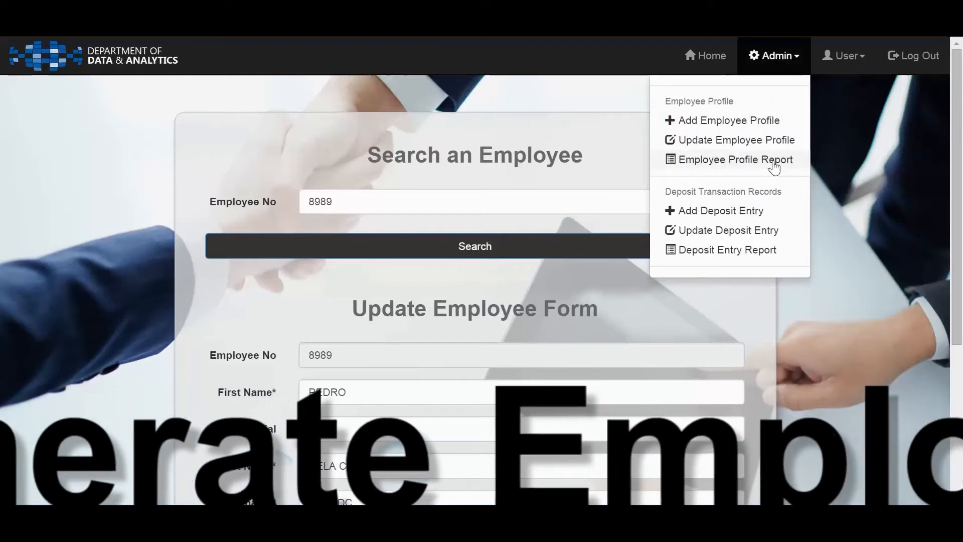
pyautogui.click(774, 161)
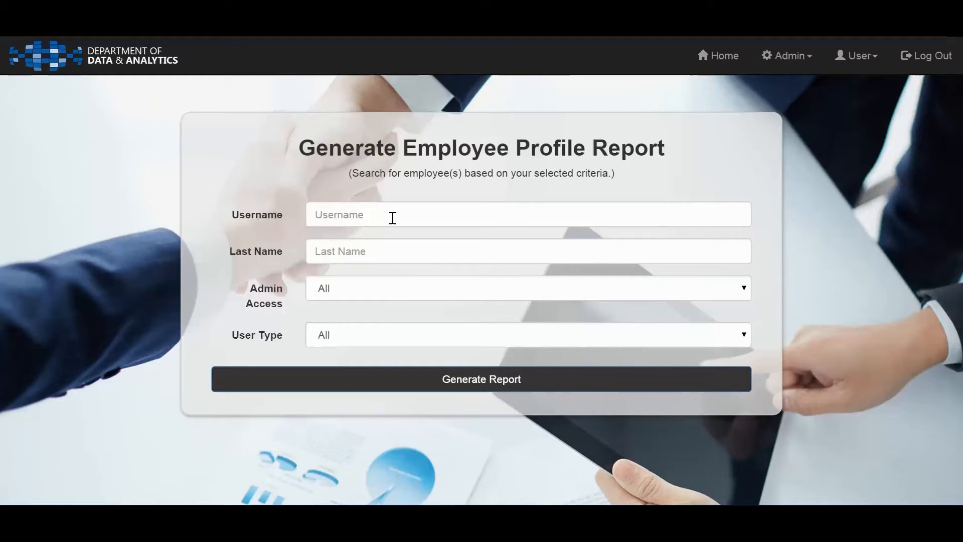
pyautogui.moveTo(393, 218)
pyautogui.click(379, 296)
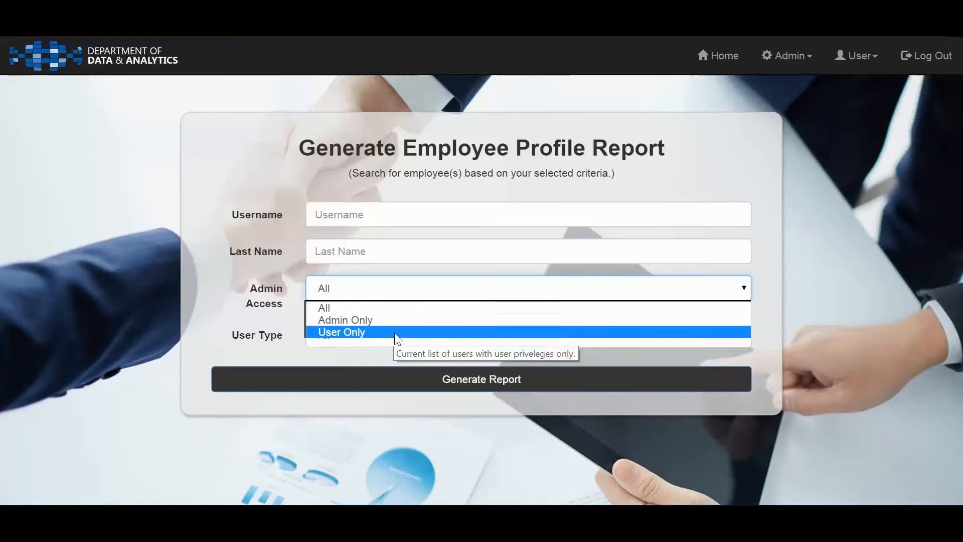
pyautogui.click(206, 327)
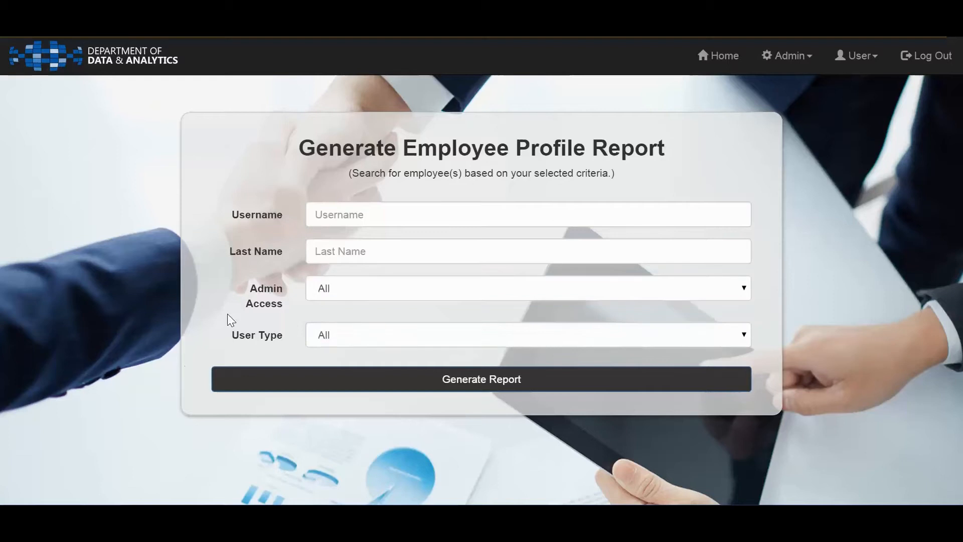
pyautogui.click(336, 338)
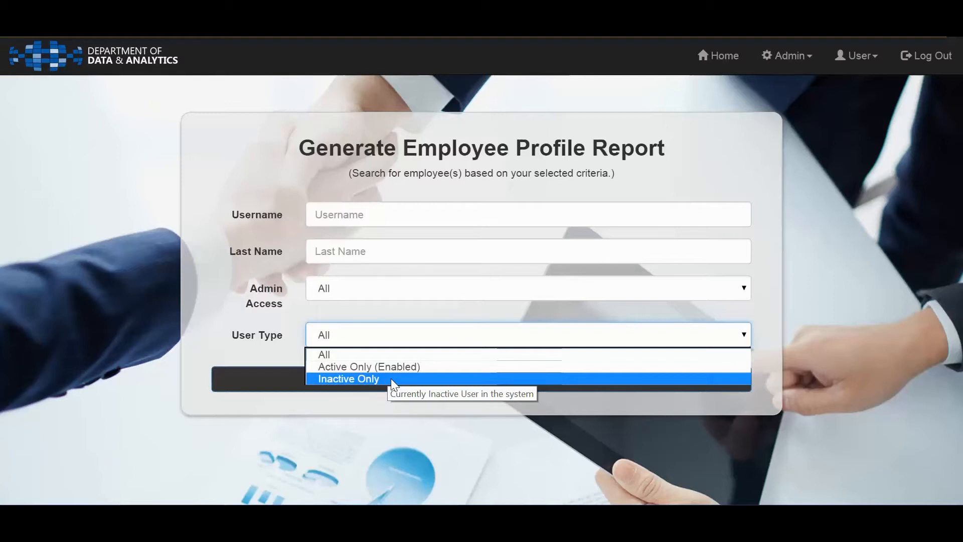
pyautogui.click(278, 249)
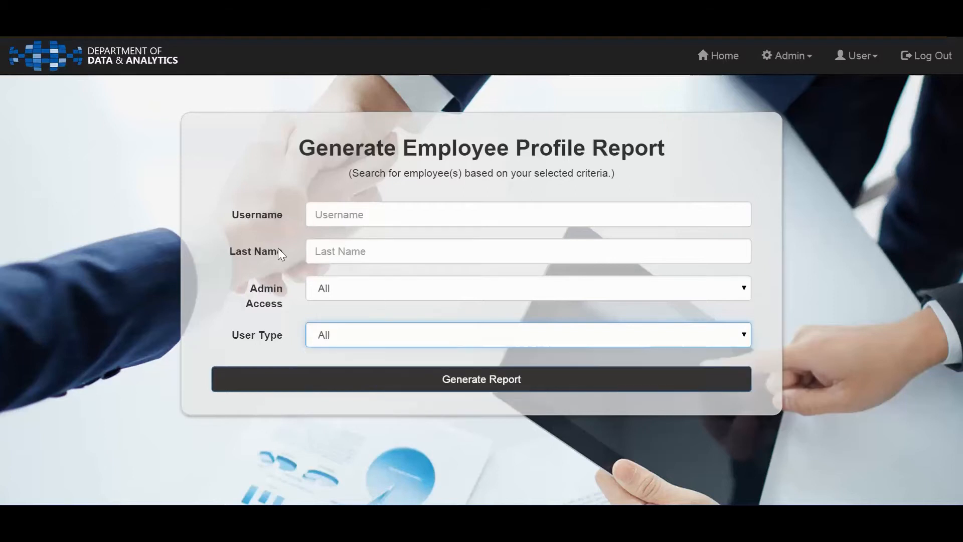
# Generate an employee profile report for usernames containing "ju" with Admin Access Admin Only and User Type All
pyautogui.click(333, 213)
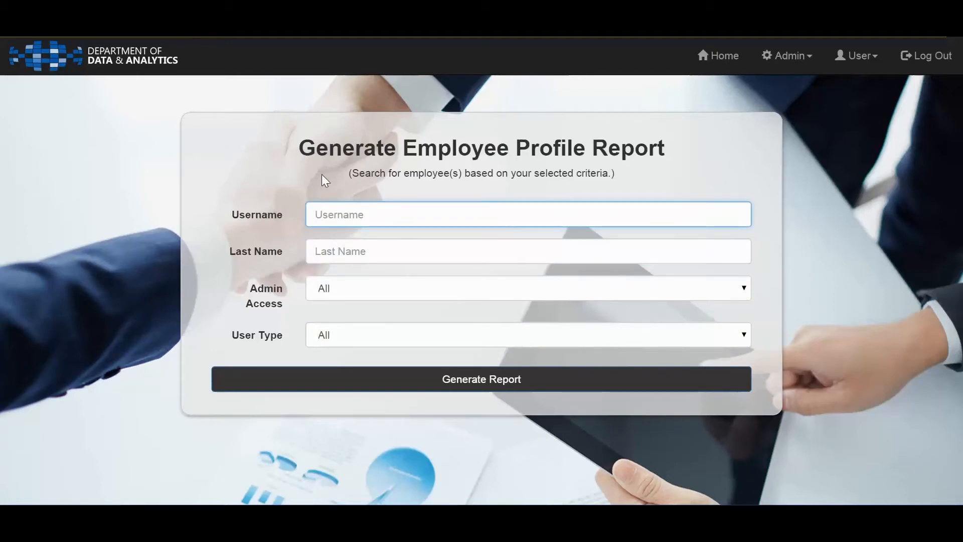
pyautogui.write('ju')
pyautogui.press('Tab')
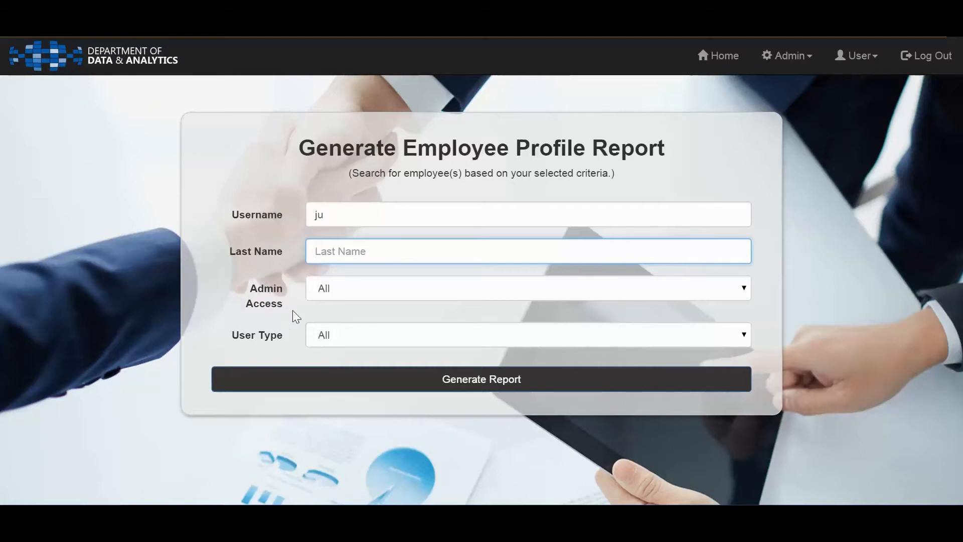
pyautogui.click(330, 289)
pyautogui.click(354, 321)
pyautogui.click(348, 336)
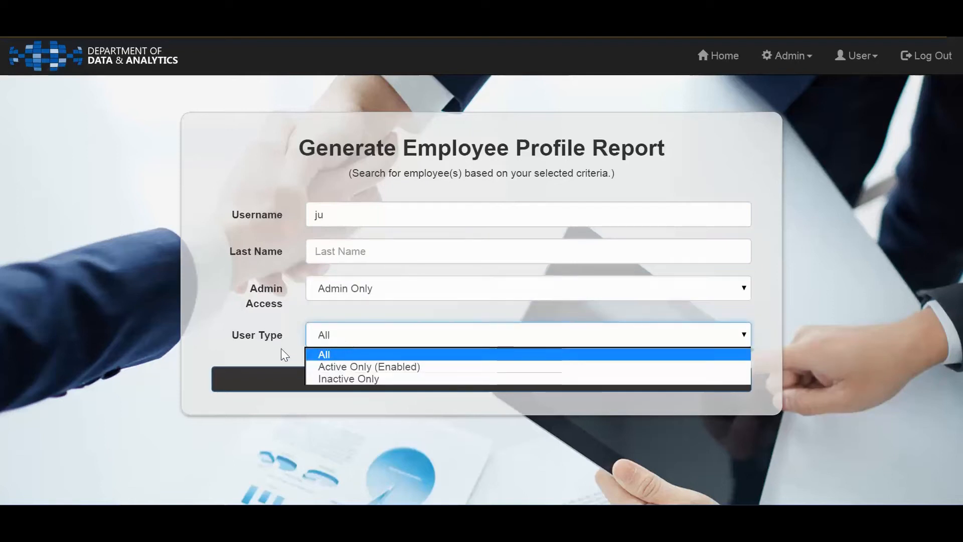
pyautogui.click(350, 354)
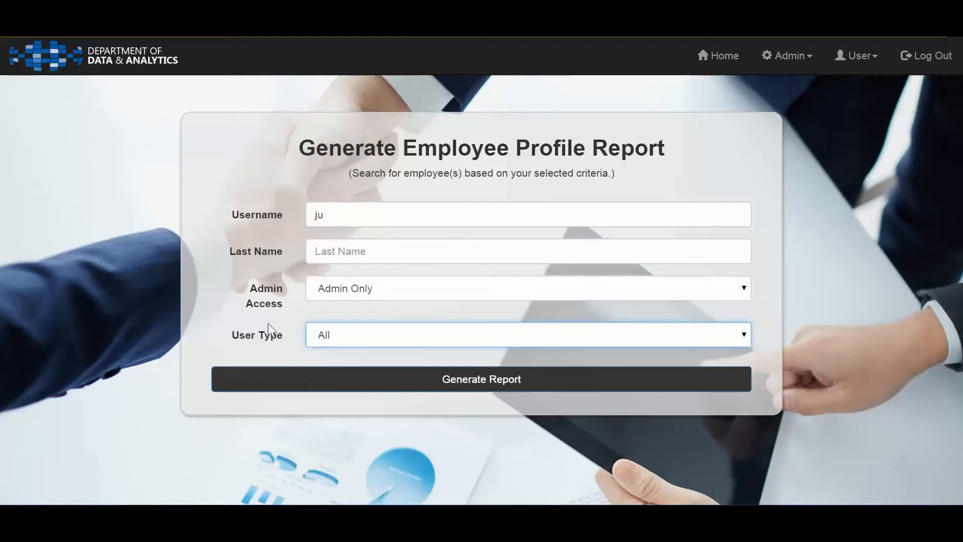
pyautogui.click(353, 386)
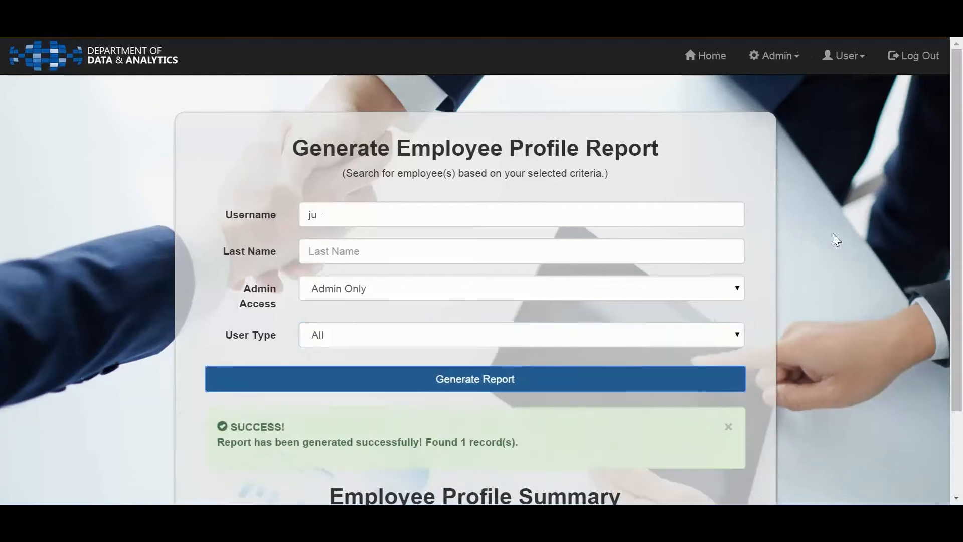
pyautogui.moveTo(957, 151); pyautogui.dragTo(957, 241)
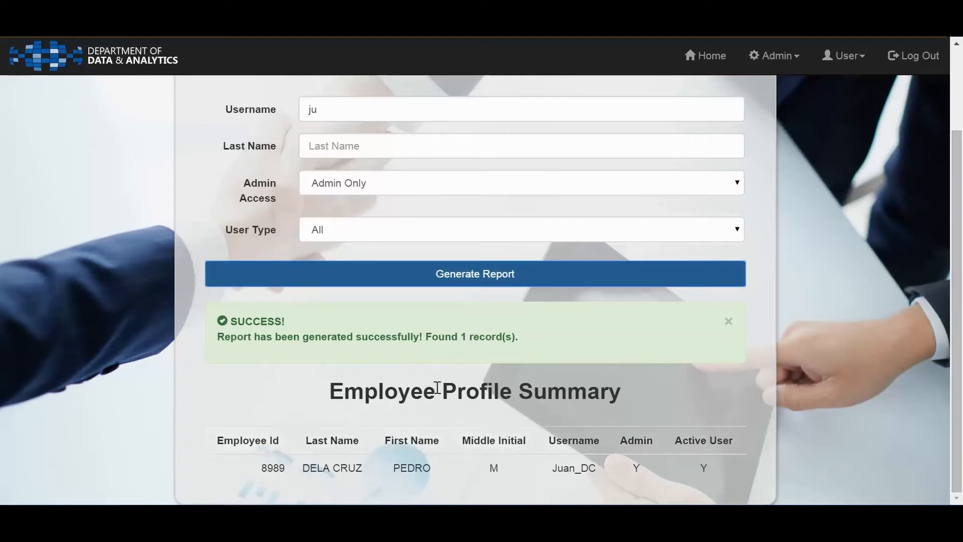
# Clear the Username criterion and enter "pas" as the Last Name criterion of the profile report
pyautogui.click(538, 280)
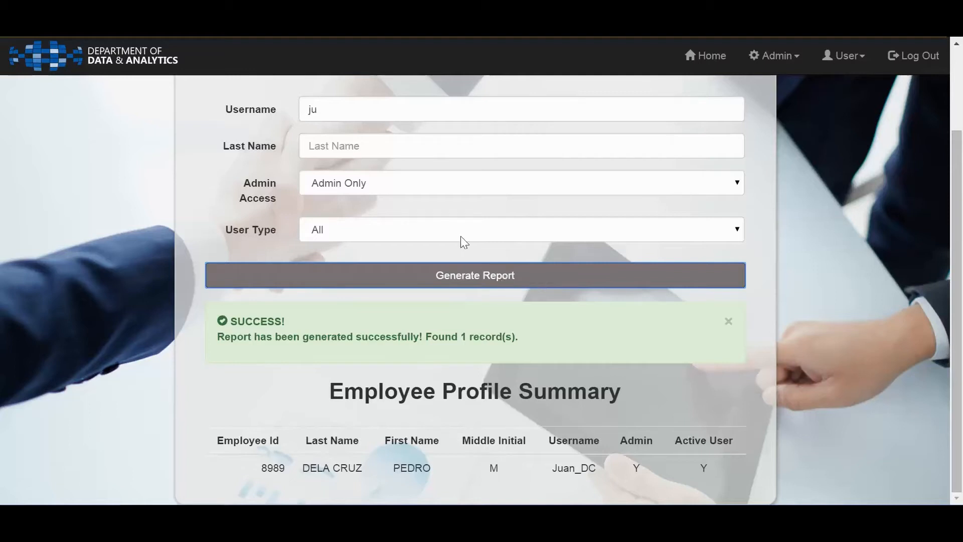
pyautogui.doubleClick(337, 104)
pyautogui.press('BackSpace')
pyautogui.click(380, 134)
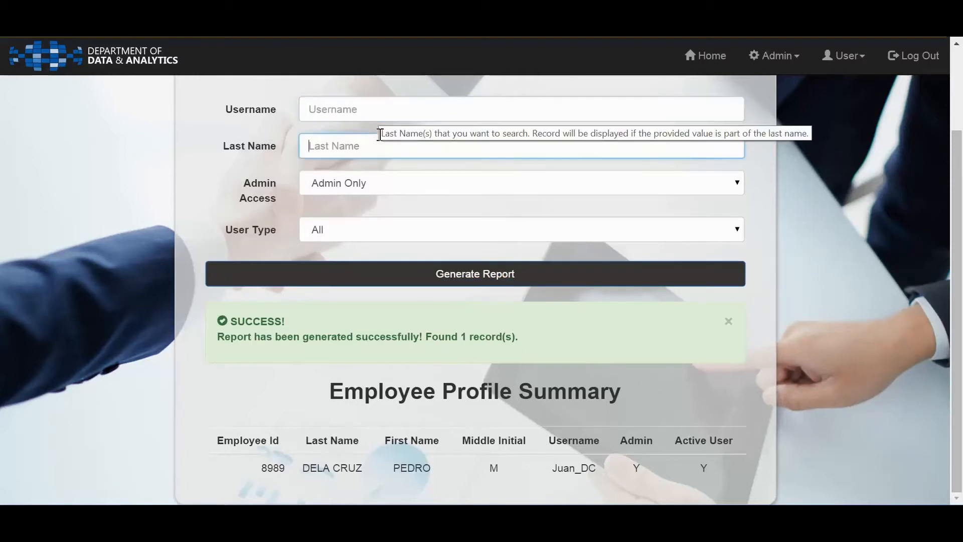
pyautogui.write('pas')
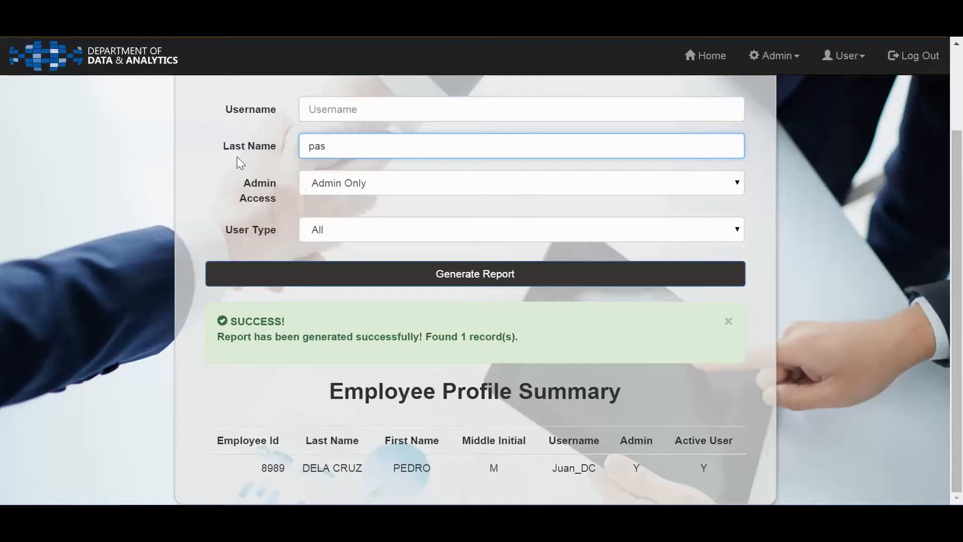
# Set Admin Access to User Only and User Type to Inactive Only, and generate the employee profile report
pyautogui.click(410, 183)
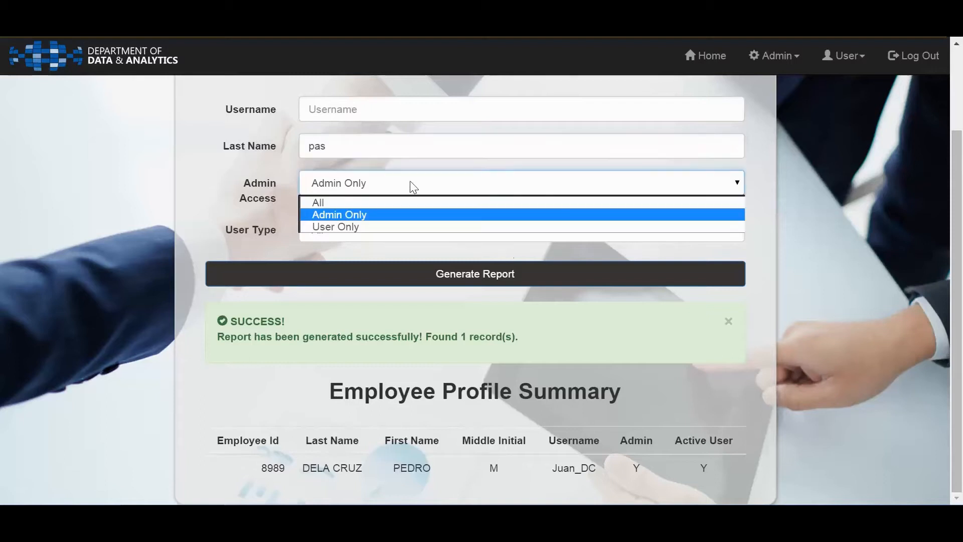
pyautogui.click(383, 228)
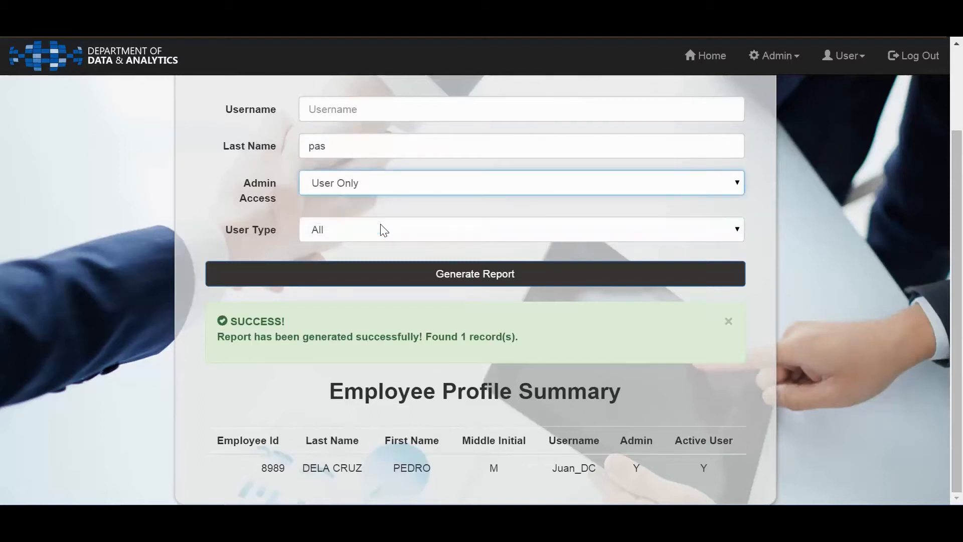
pyautogui.click(357, 181)
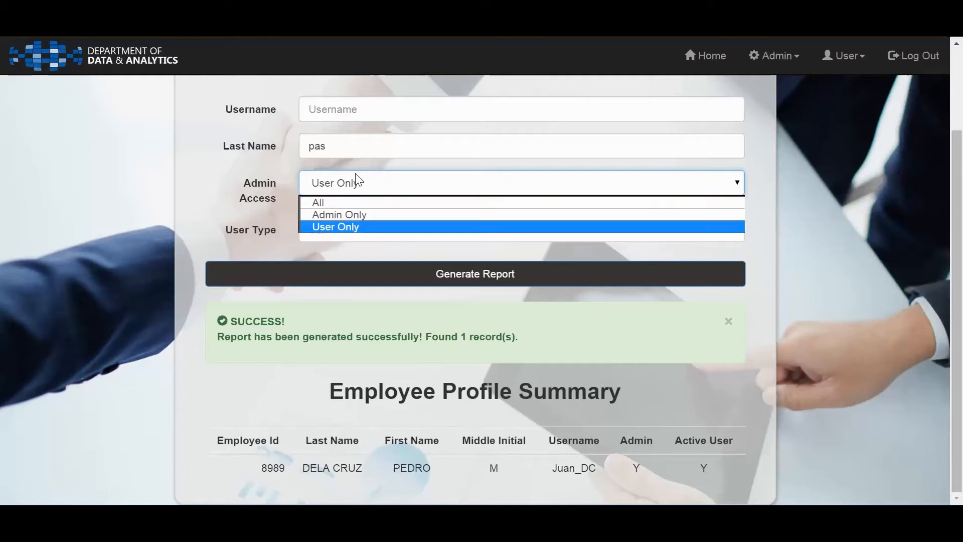
pyautogui.click(370, 227)
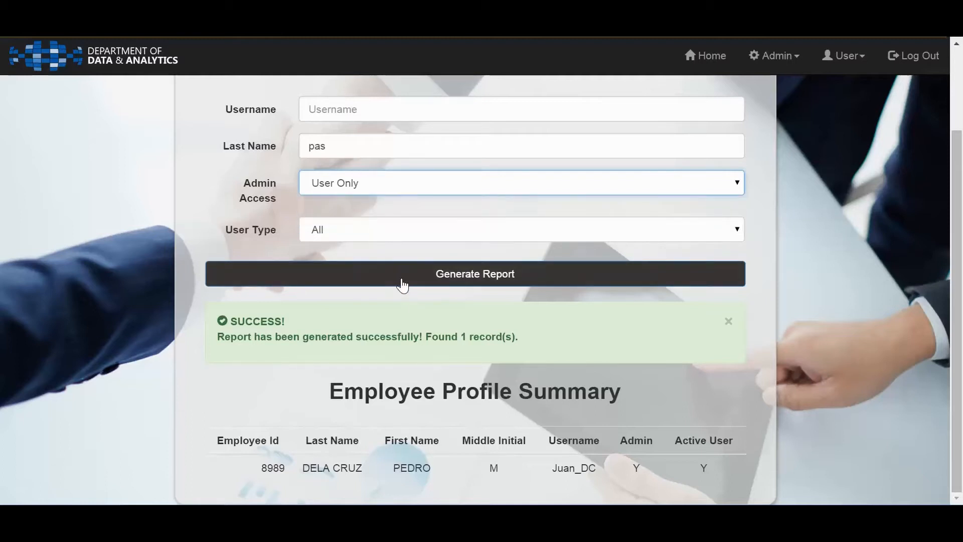
pyautogui.click(380, 237)
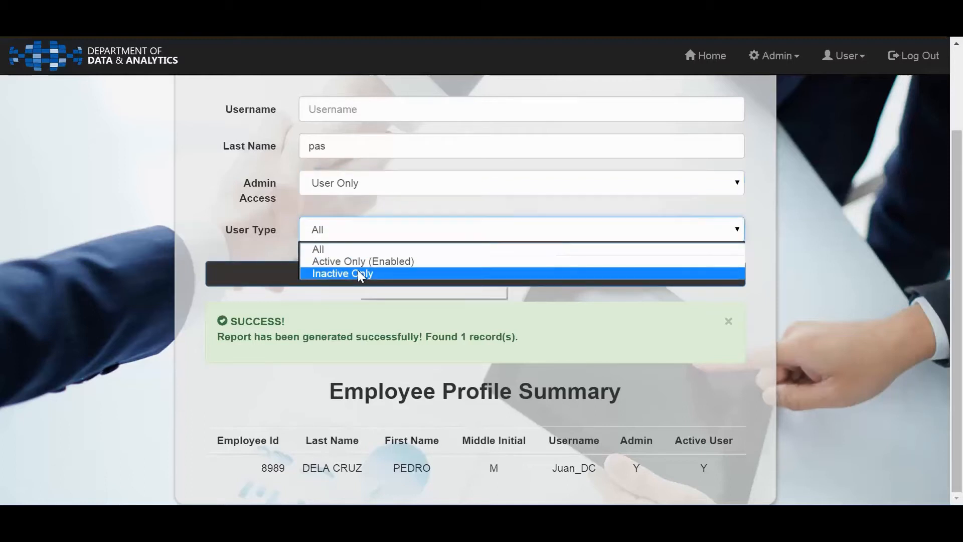
pyautogui.click(357, 272)
pyautogui.click(445, 281)
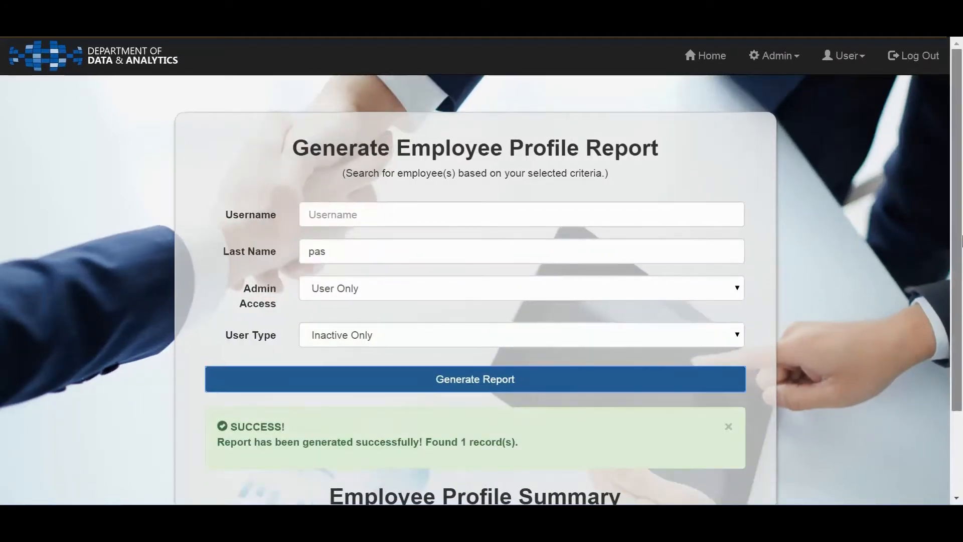
pyautogui.scroll(-3, 961, 395)
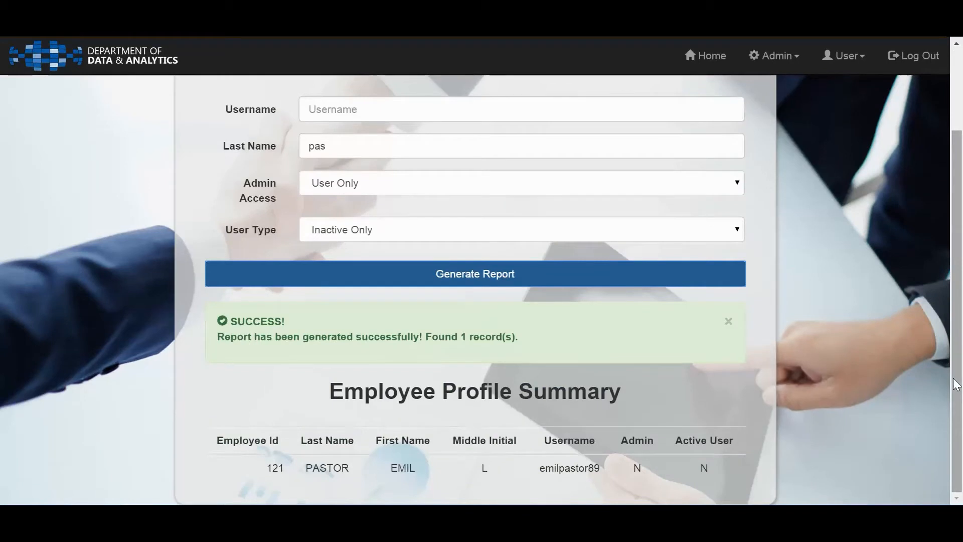
# Generate the profile report with Last Name "q", Admin Access All and User Type Inactive Only
pyautogui.click(371, 184)
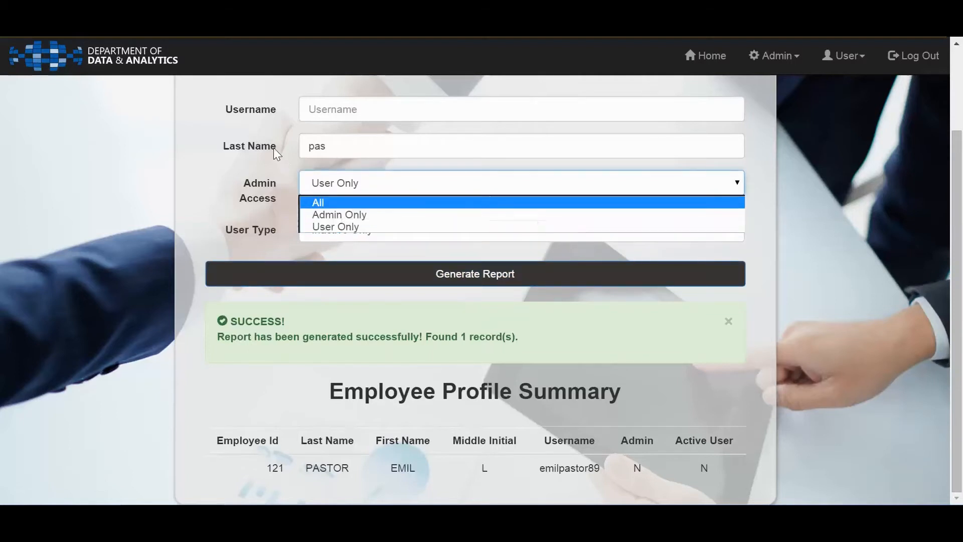
pyautogui.click(322, 203)
pyautogui.click(337, 230)
pyautogui.click(338, 269)
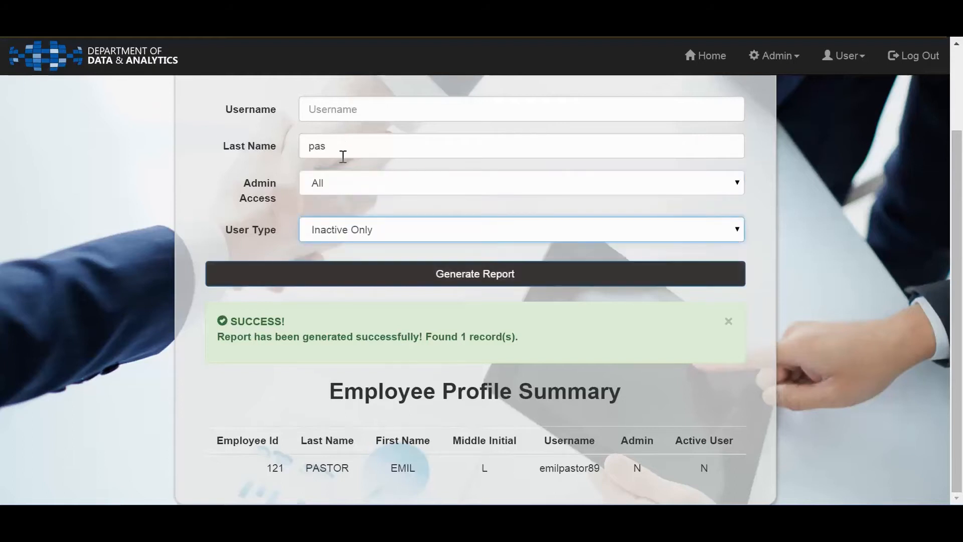
pyautogui.doubleClick(336, 149)
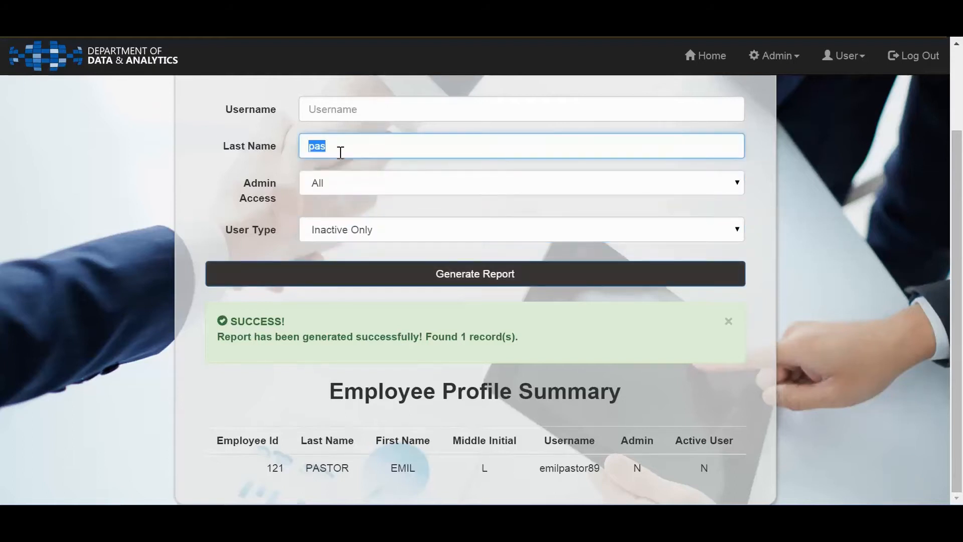
pyautogui.write('q')
pyautogui.click(296, 285)
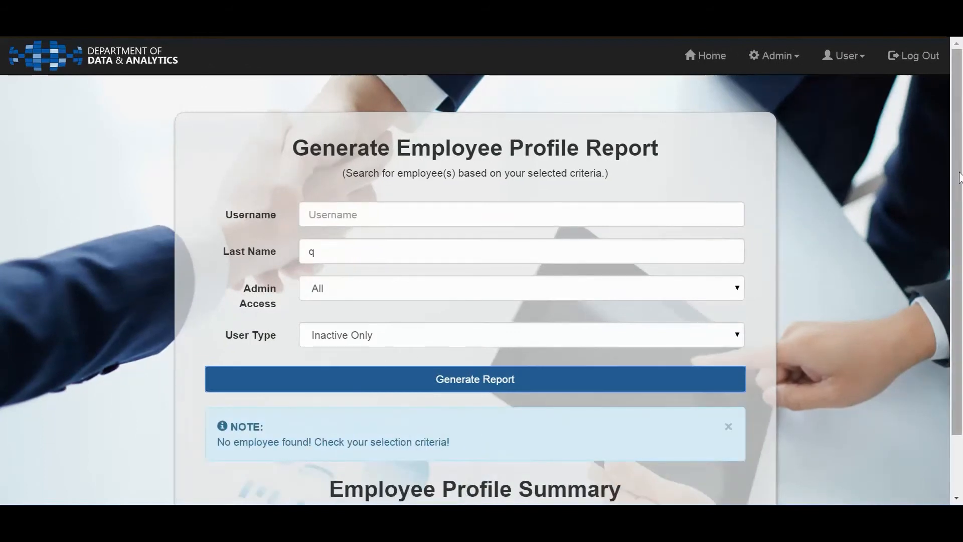
pyautogui.moveTo(959, 176); pyautogui.dragTo(959, 253)
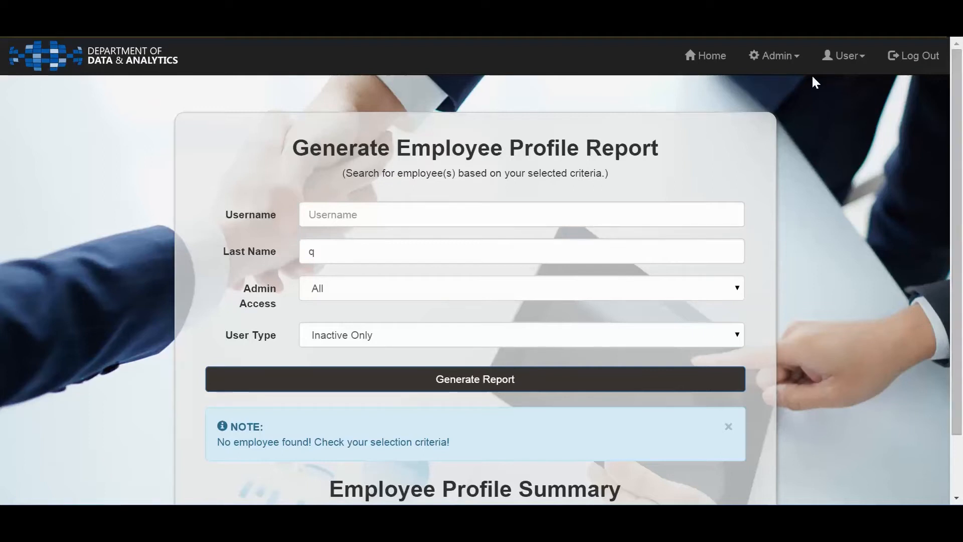
# Open Add Deposit Entry and review the fields of the Deposit Details form
pyautogui.click(799, 62)
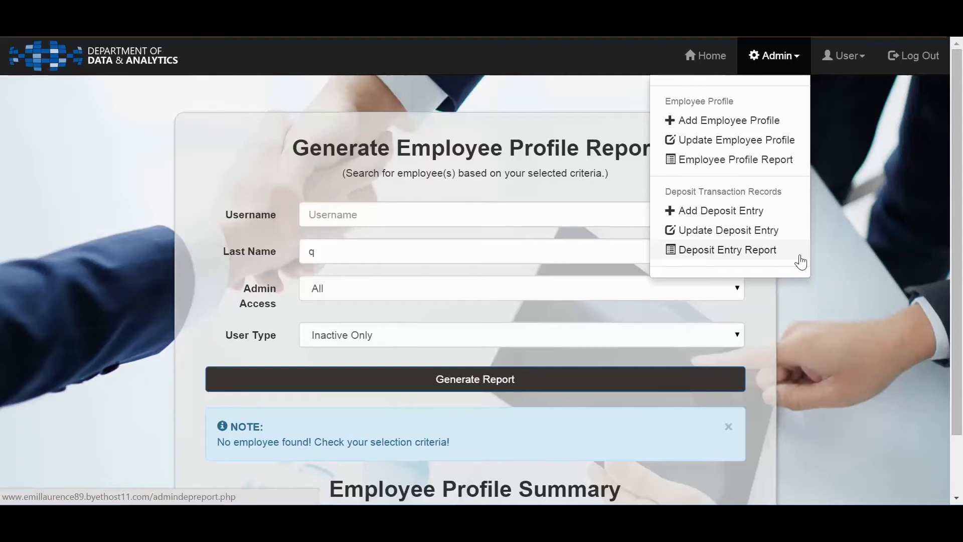
pyautogui.click(708, 217)
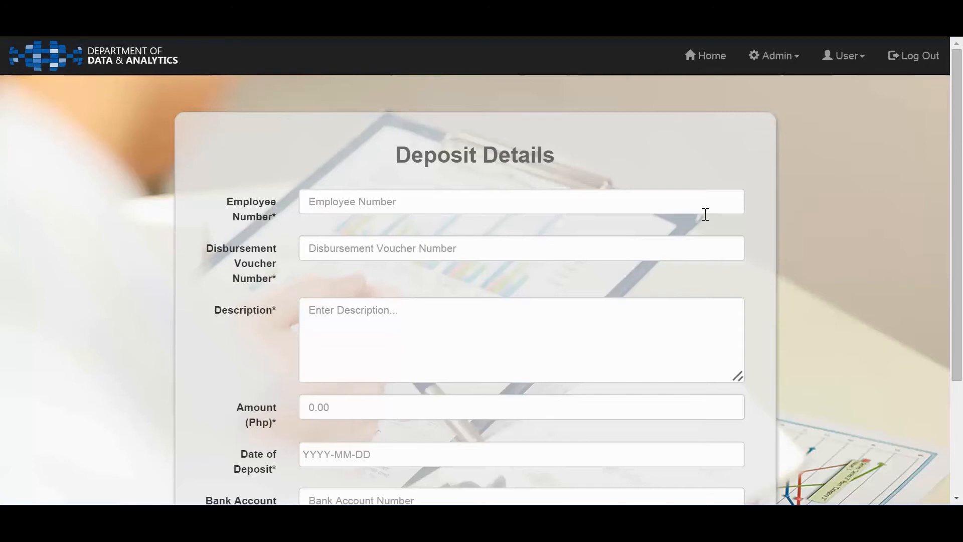
pyautogui.moveTo(959, 297); pyautogui.dragTo(961, 488)
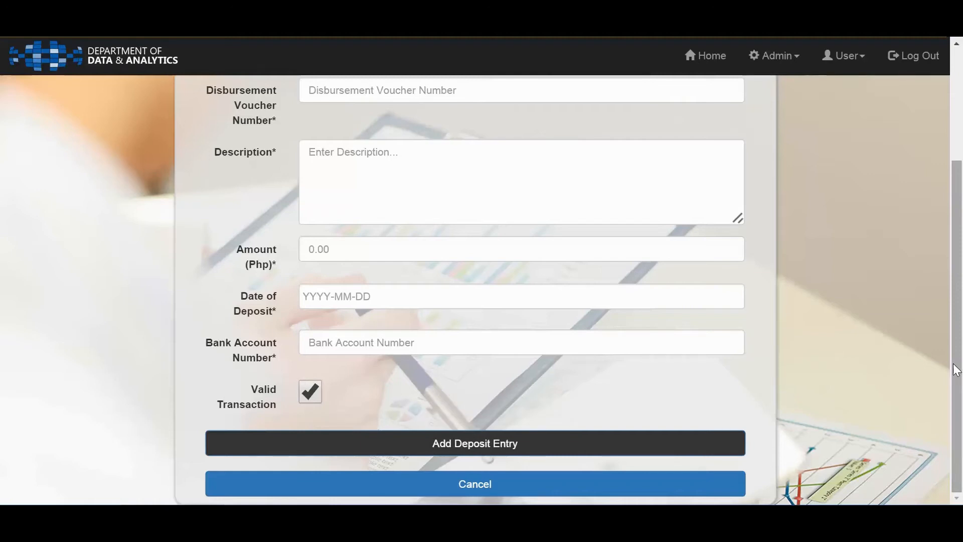
# Enter an employee number in the Deposit Details form
pyautogui.moveTo(956, 370); pyautogui.dragTo(960, 308)
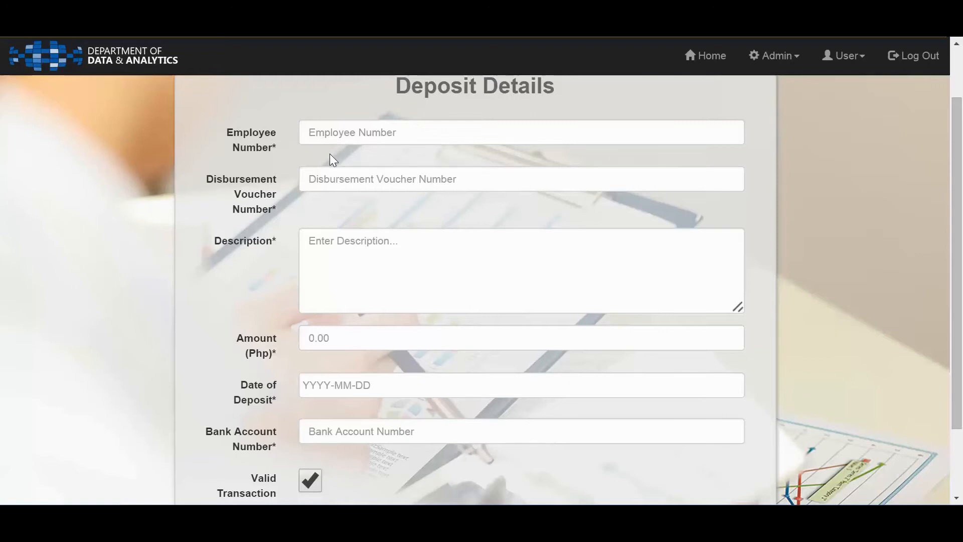
pyautogui.click(345, 131)
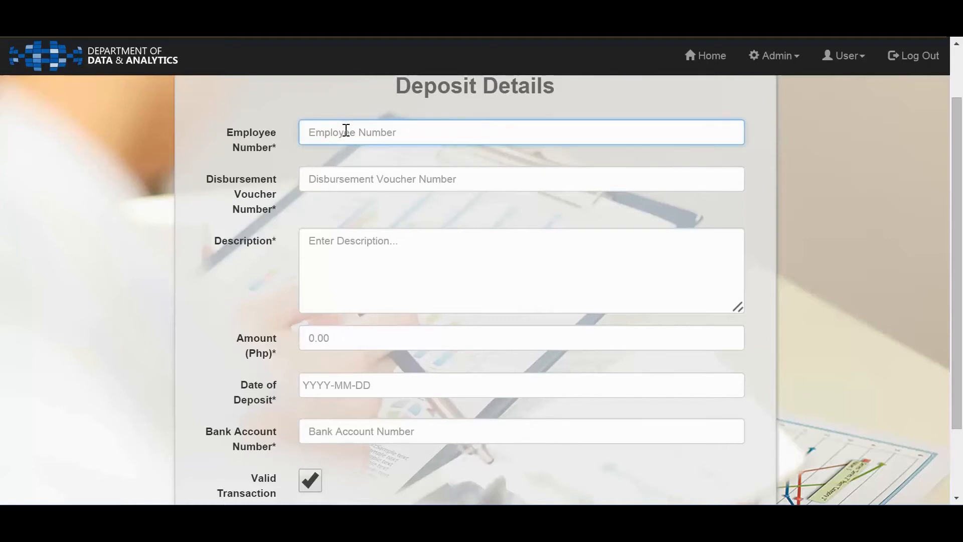
pyautogui.write('10023')
pyautogui.press('BackSpace')
pyautogui.press('BackSpace')
pyautogui.press('BackSpace')
pyautogui.write('23')
pyautogui.press('BackSpace')
pyautogui.write('4')
pyautogui.press('Tab')
# Set the Disbursement Voucher Number of the deposit entry to 1
pyautogui.write('1')
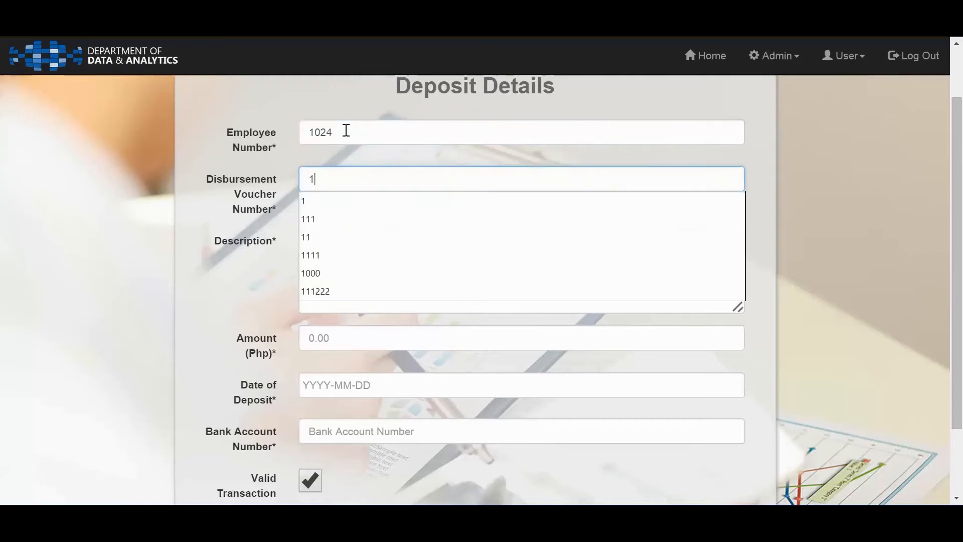
pyautogui.write('0')
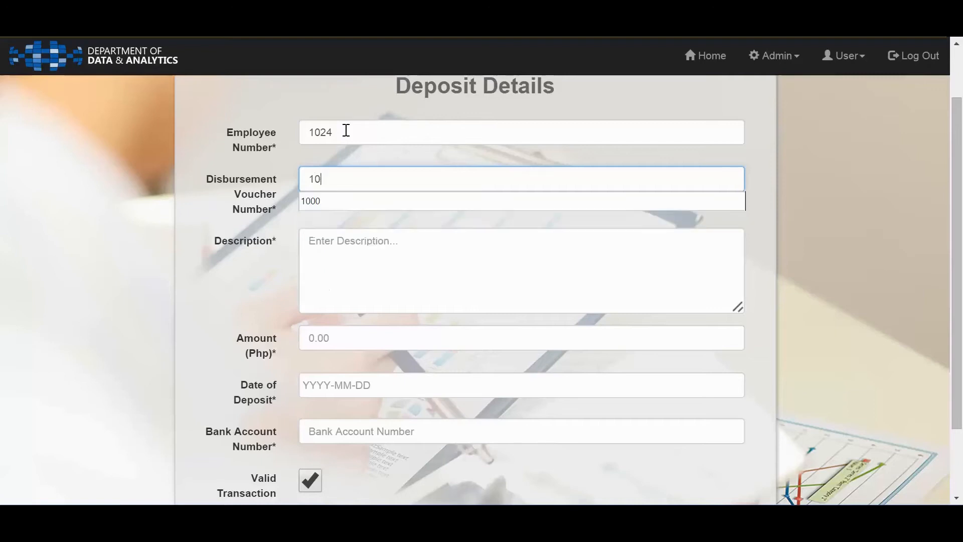
pyautogui.write('004')
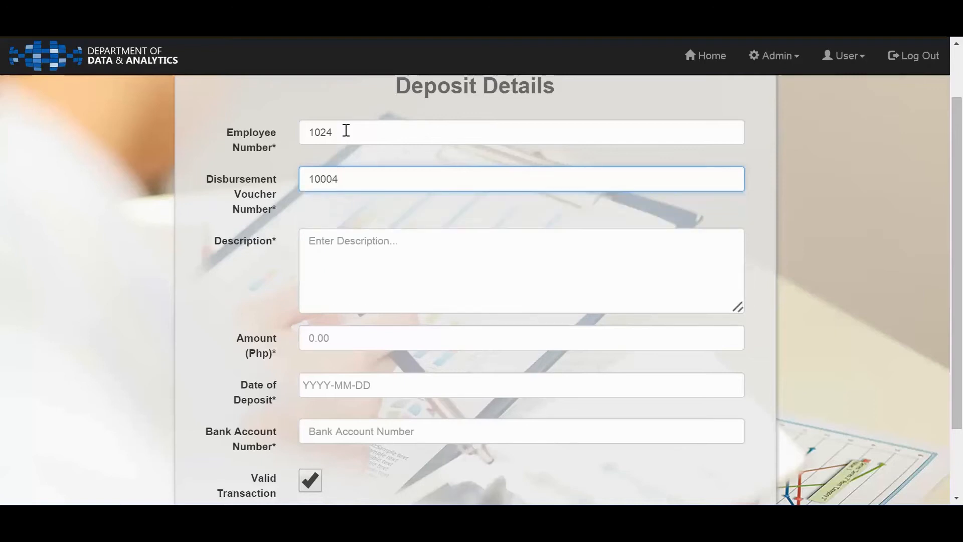
pyautogui.press('BackSpace')
pyautogui.press('BackSpace')
pyautogui.press('BackSpace')
pyautogui.press('BackSpace')
pyautogui.press('Tab')
# Enter "Test Transaction" as the deposit's Description and 1000 as the Amount (Php)
pyautogui.write('Test')
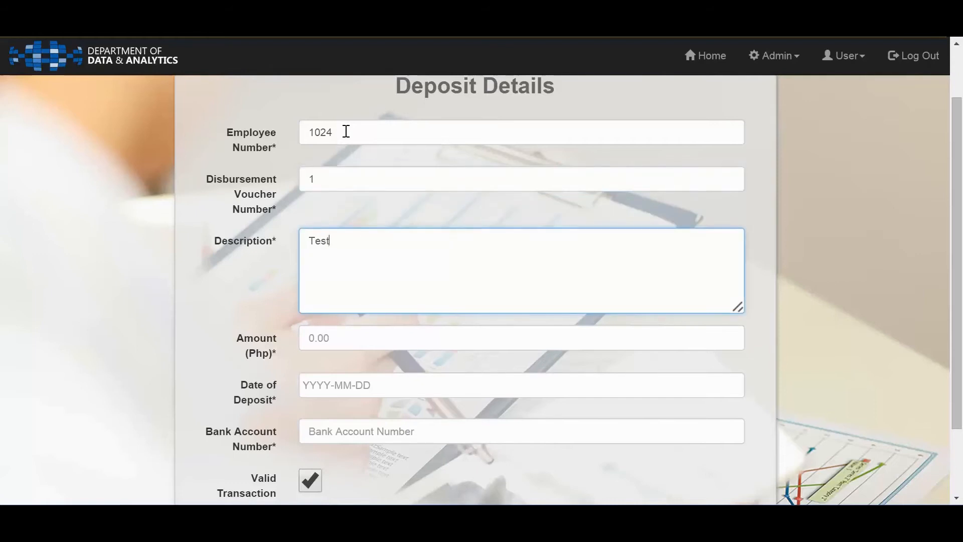
pyautogui.write(' Transaction')
pyautogui.press('Tab')
pyautogui.write('1000')
pyautogui.press('Tab')
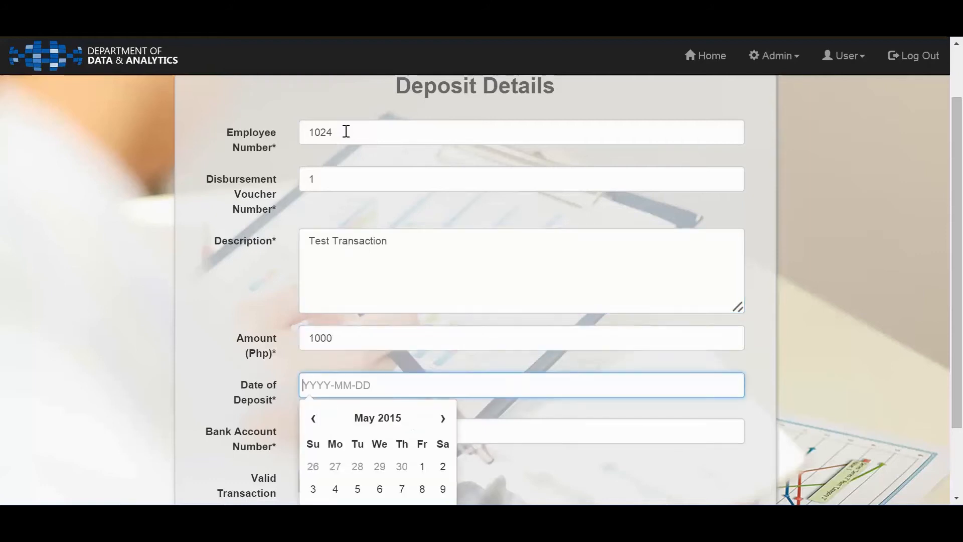
# Choose May 24, 2015 as the Date of Deposit in the calendar
pyautogui.scroll(-2, 285, 221)
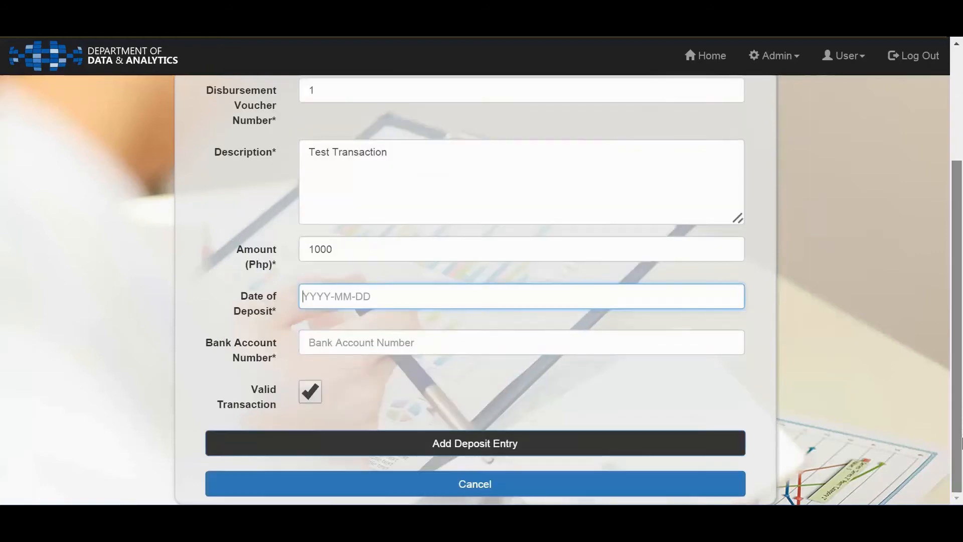
pyautogui.click(367, 295)
pyautogui.press('Down')
pyautogui.click(299, 288)
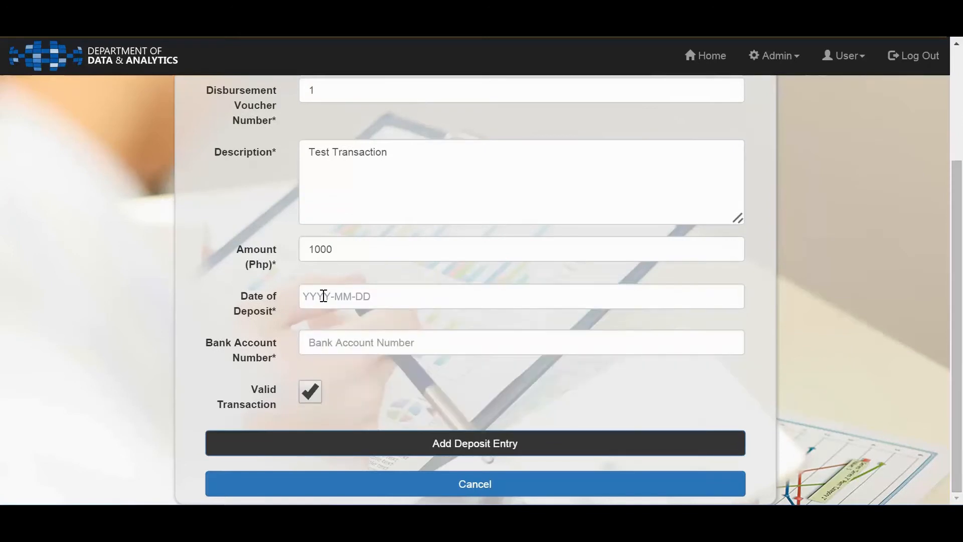
pyautogui.click(322, 296)
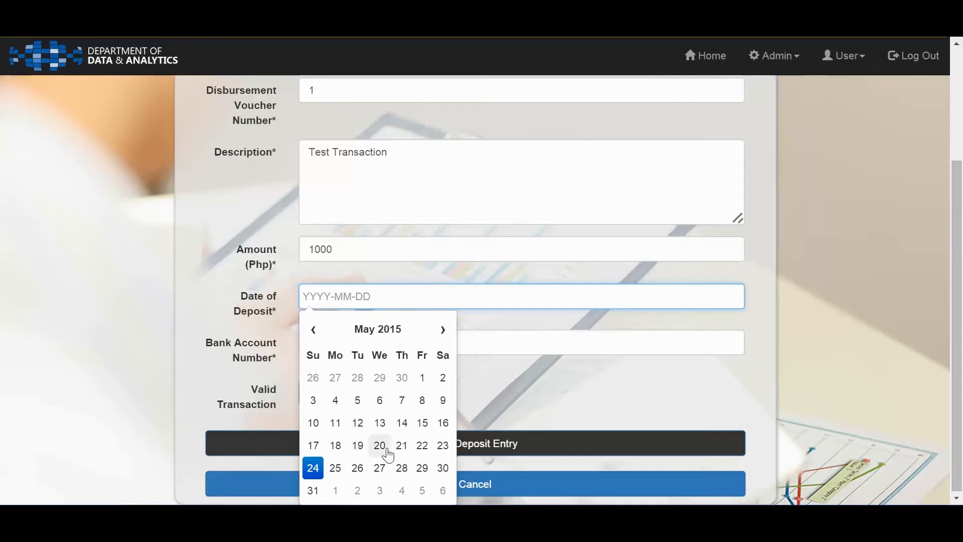
pyautogui.click(313, 468)
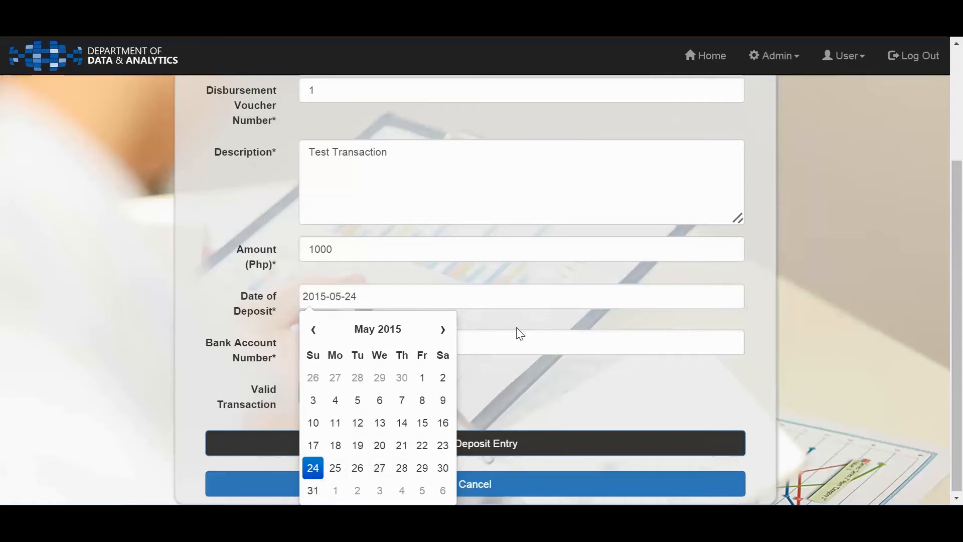
# Fill in the bank account number and try to submit the test deposit entry
pyautogui.click(454, 343)
pyautogui.click(413, 343)
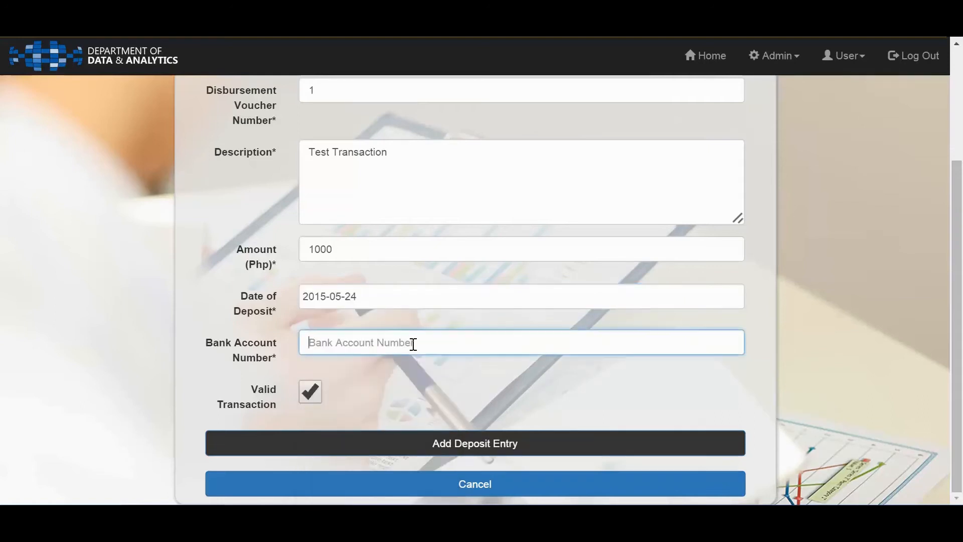
pyautogui.write('100012222')
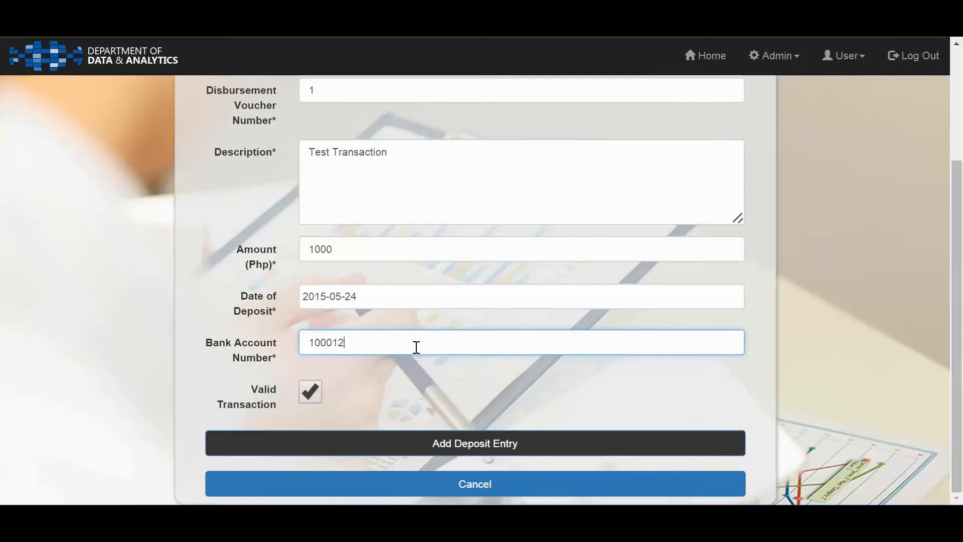
pyautogui.click(580, 456)
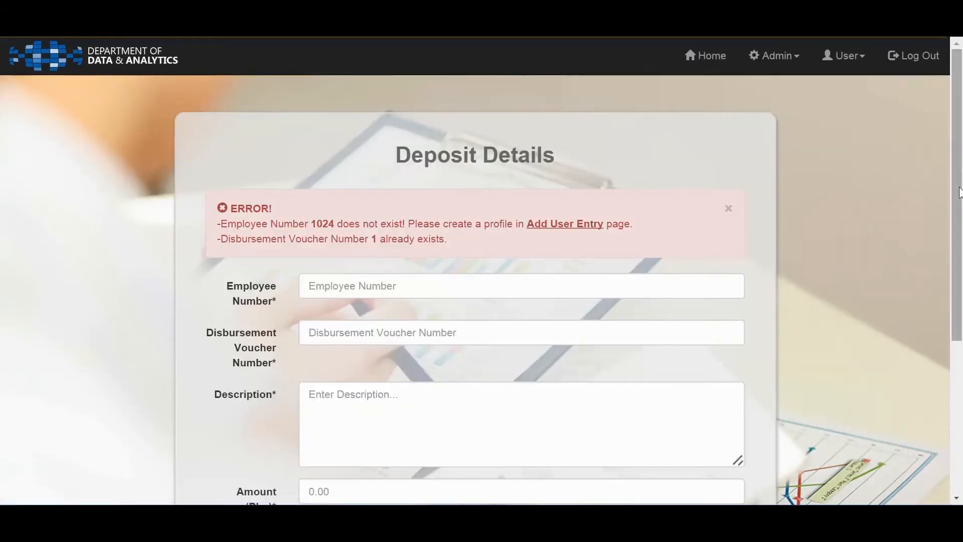
# Fill in a different employee number in the emptied Deposit Details form
pyautogui.moveTo(956, 188); pyautogui.dragTo(962, 256)
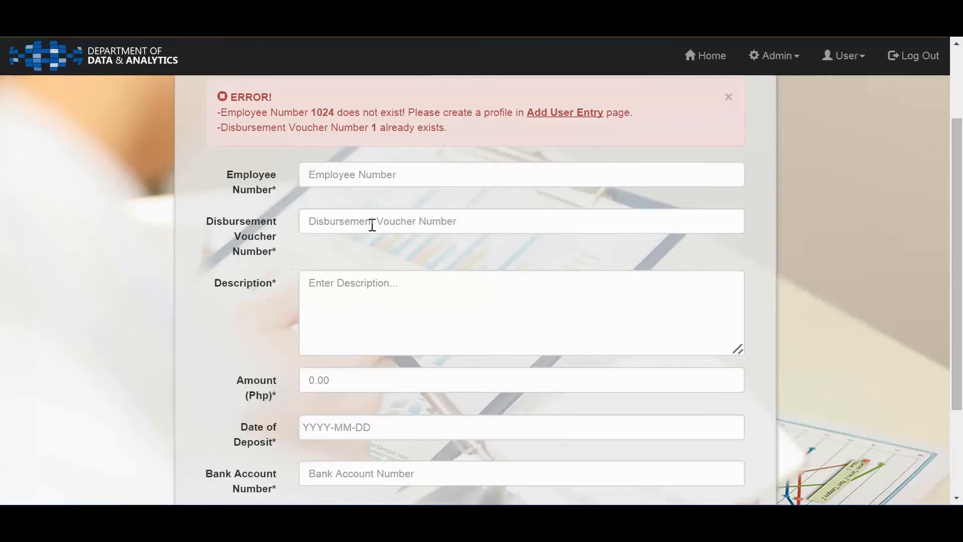
pyautogui.click(448, 175)
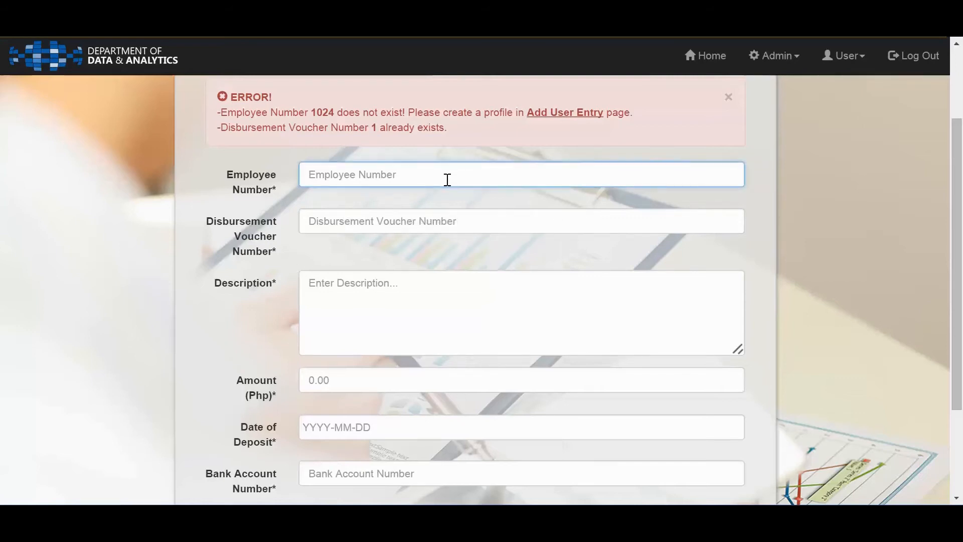
pyautogui.write('1000')
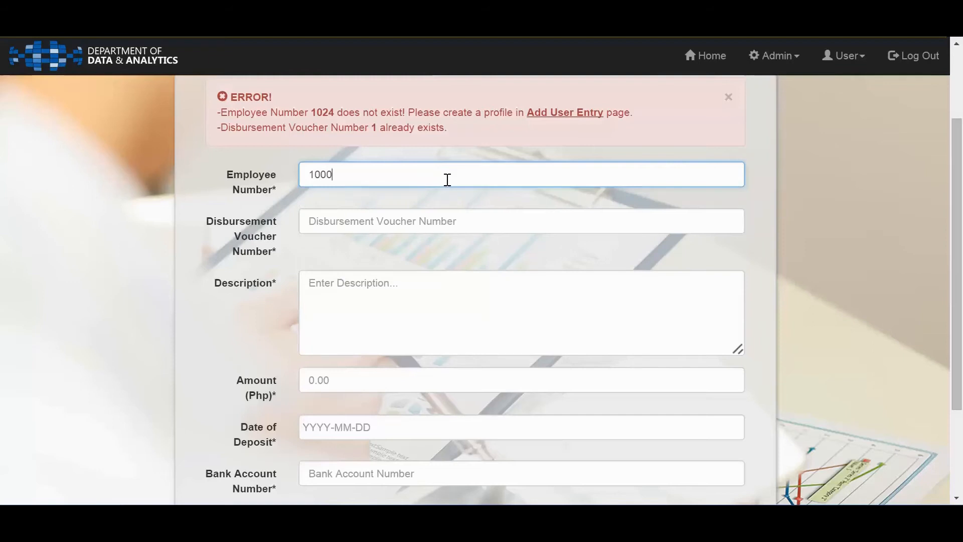
pyautogui.press('BackSpace')
pyautogui.press('BackSpace')
pyautogui.press('BackSpace')
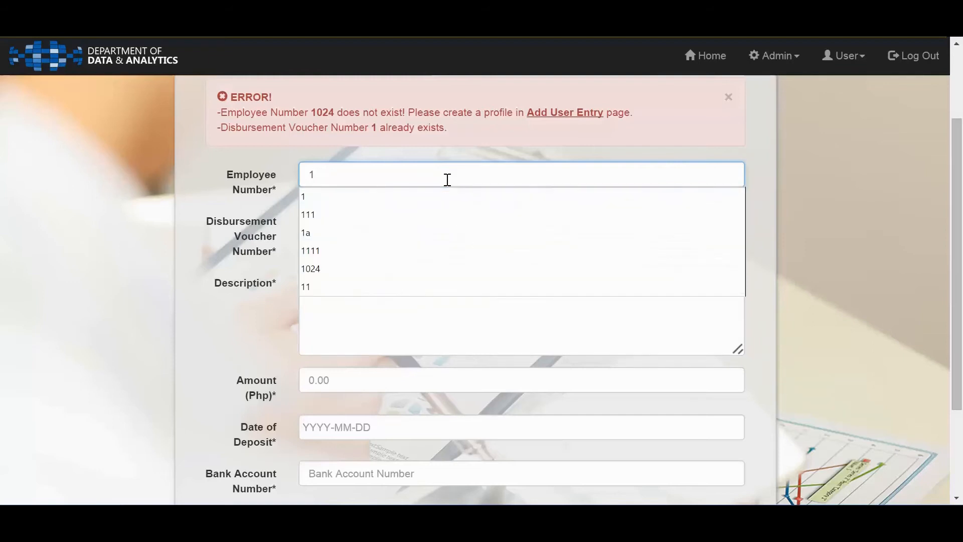
pyautogui.press('BackSpace')
pyautogui.write('8989')
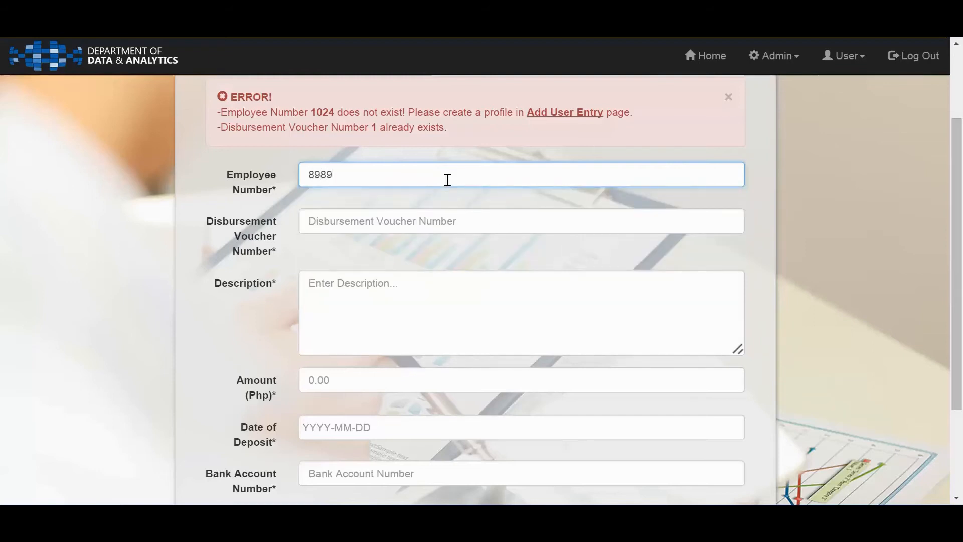
pyautogui.press('Tab')
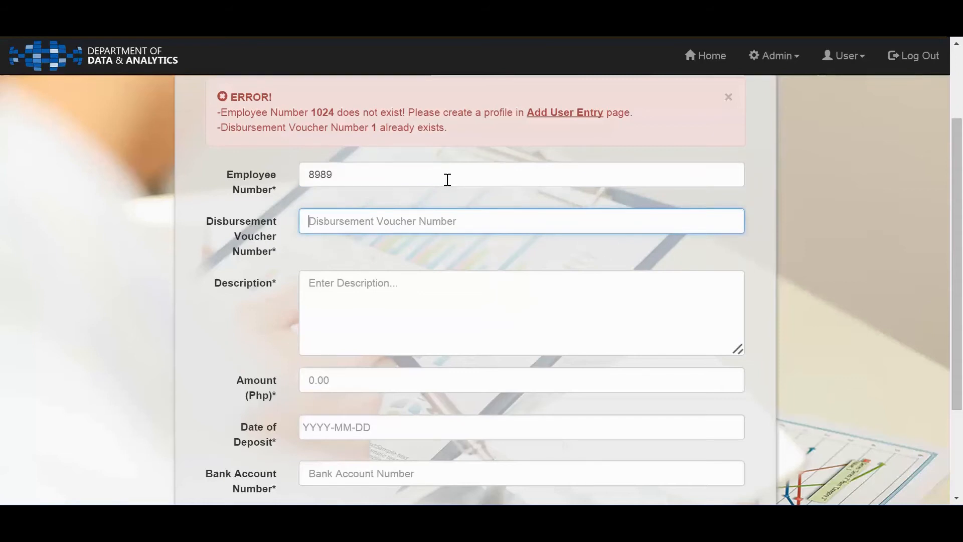
# Repeat the employee number as the Disbursement Voucher Number and describe the deposit as being for the employee's honoraria
pyautogui.write('8989')
pyautogui.press('Tab')
pyautogui.write('This is for Pedros')
pyautogui.press('BackSpace')
pyautogui.write("'s Honoraria")
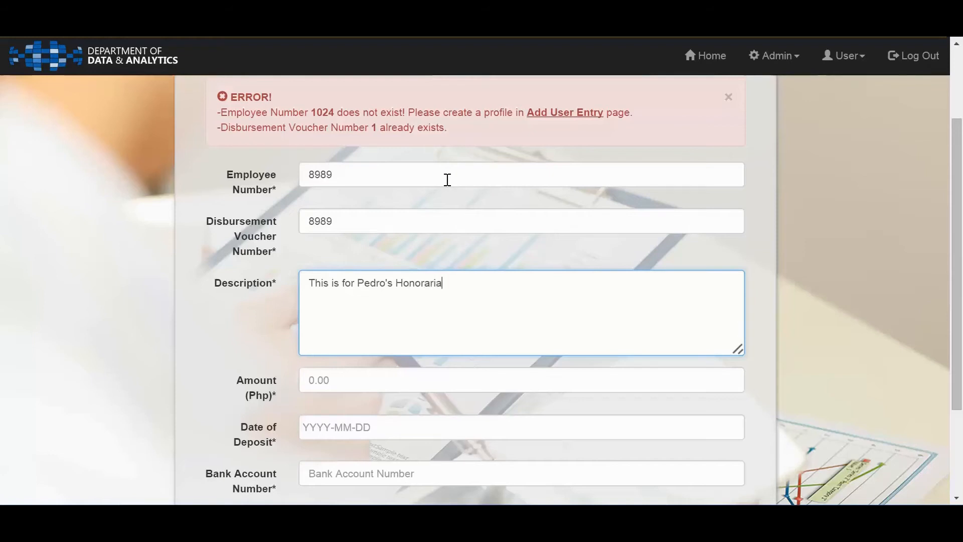
pyautogui.press('Tab')
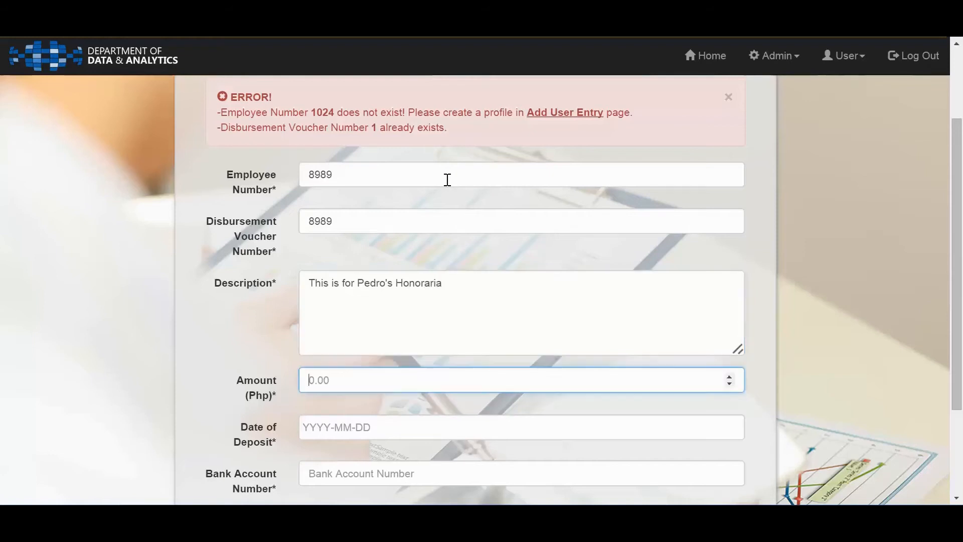
# Set the Amount (Php) to 10000 and the Date of Deposit to 2015-02-29
pyautogui.write('10000')
pyautogui.press('Tab')
pyautogui.moveTo(956, 381); pyautogui.dragTo(958, 476)
pyautogui.click(355, 302)
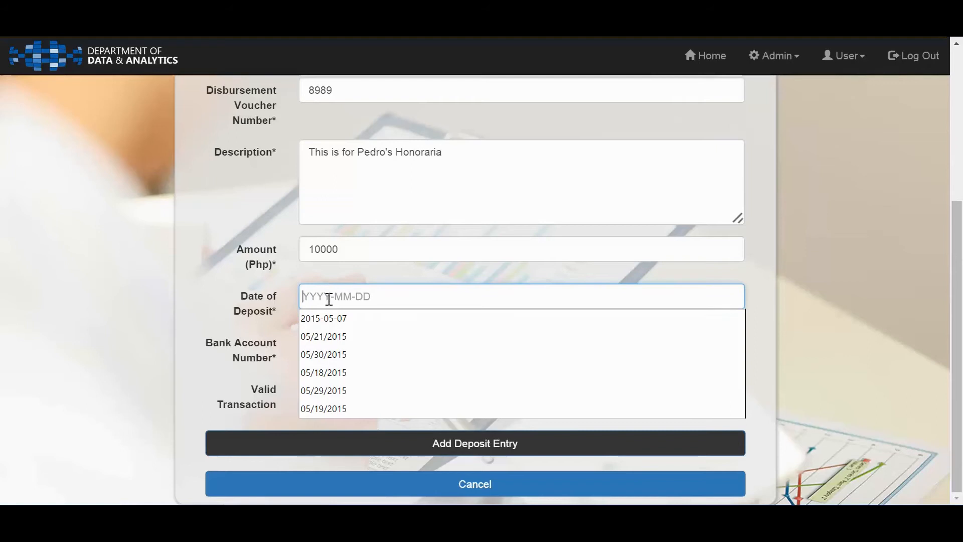
pyautogui.write('2015')
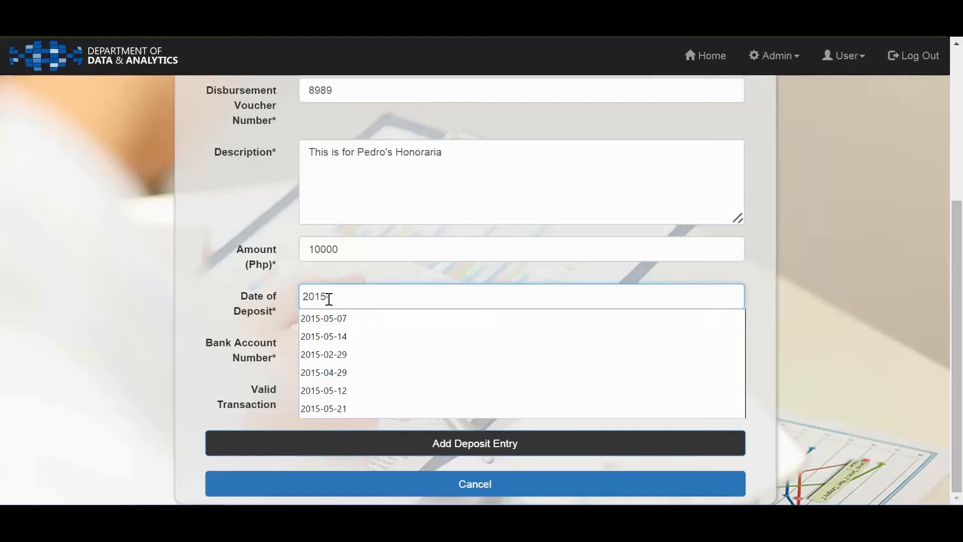
pyautogui.write('-02-29')
pyautogui.press('Tab')
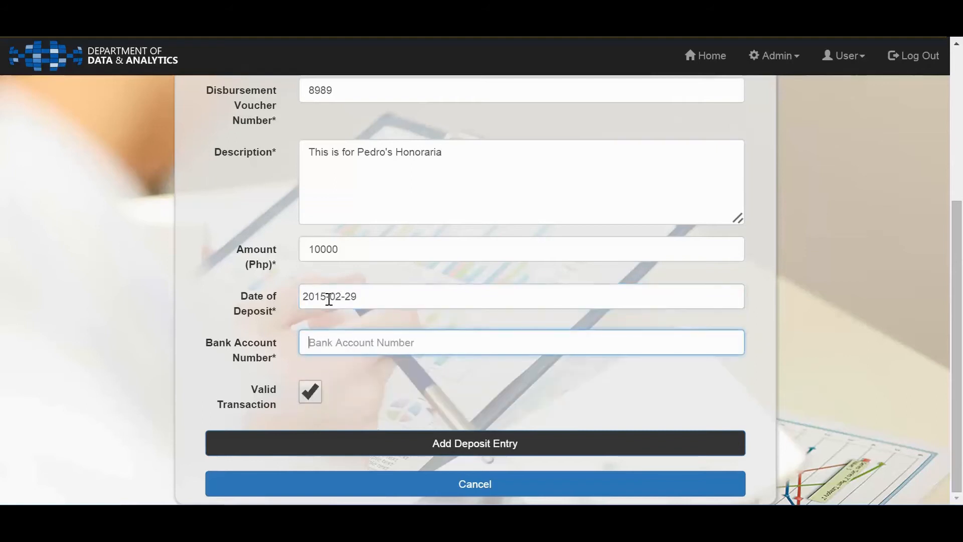
# Fill in the bank account number and try to submit the honoraria deposit dated 2015-02-29
pyautogui.write('10009')
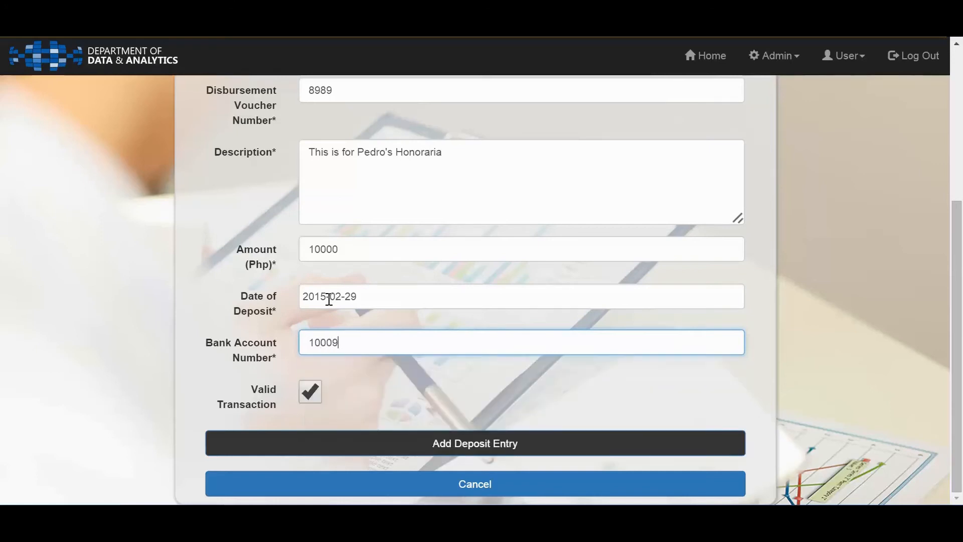
pyautogui.click(522, 448)
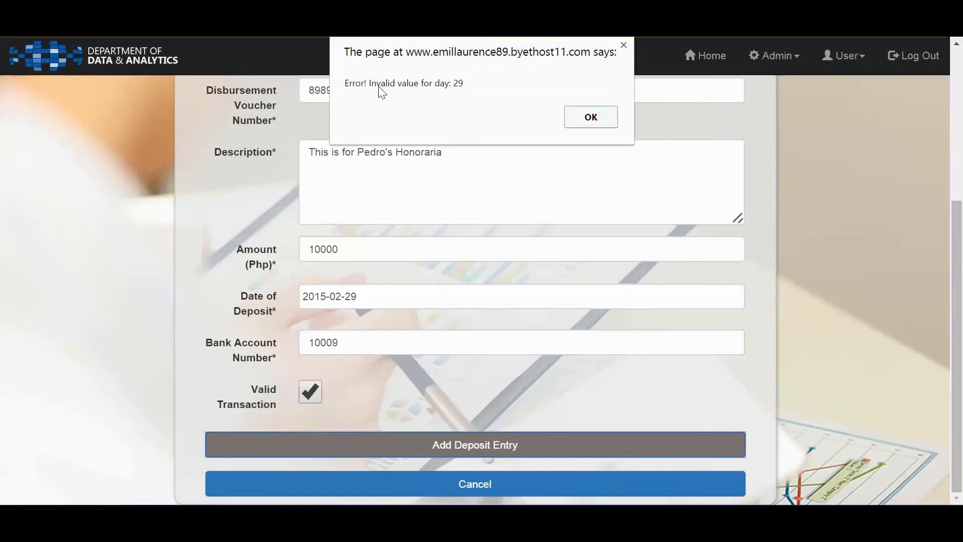
pyautogui.click(590, 123)
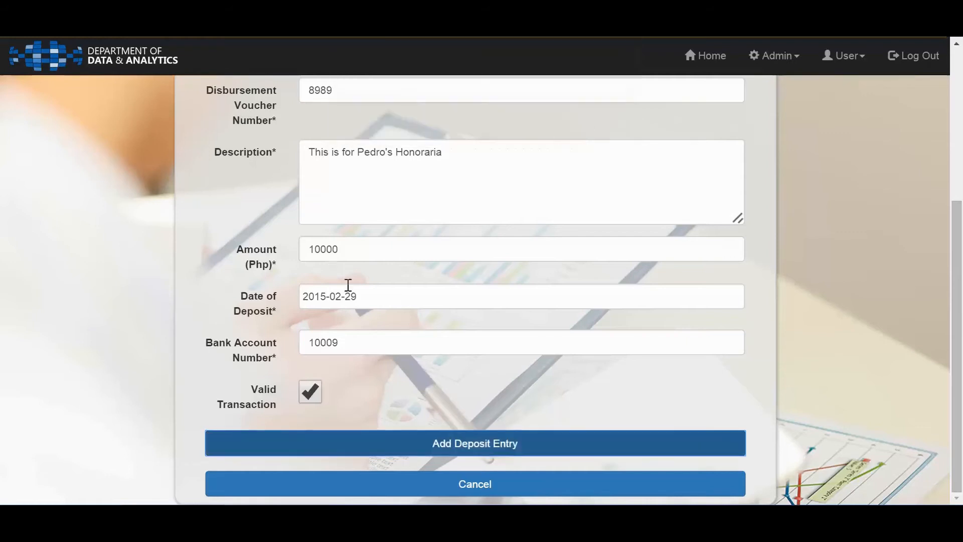
# Change the Date of Deposit to 2015-04-29 and try to submit the honoraria deposit entry again
pyautogui.click(371, 298)
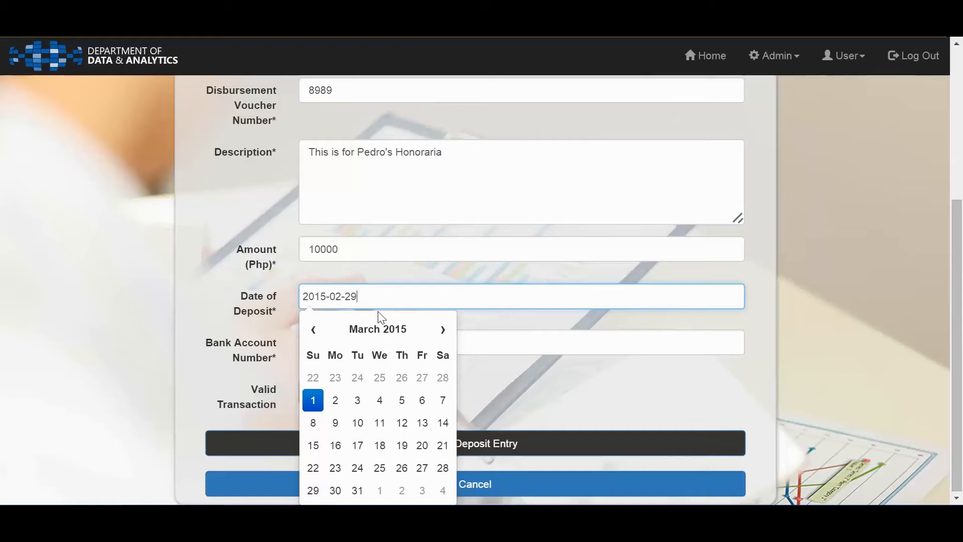
pyautogui.doubleClick(341, 301)
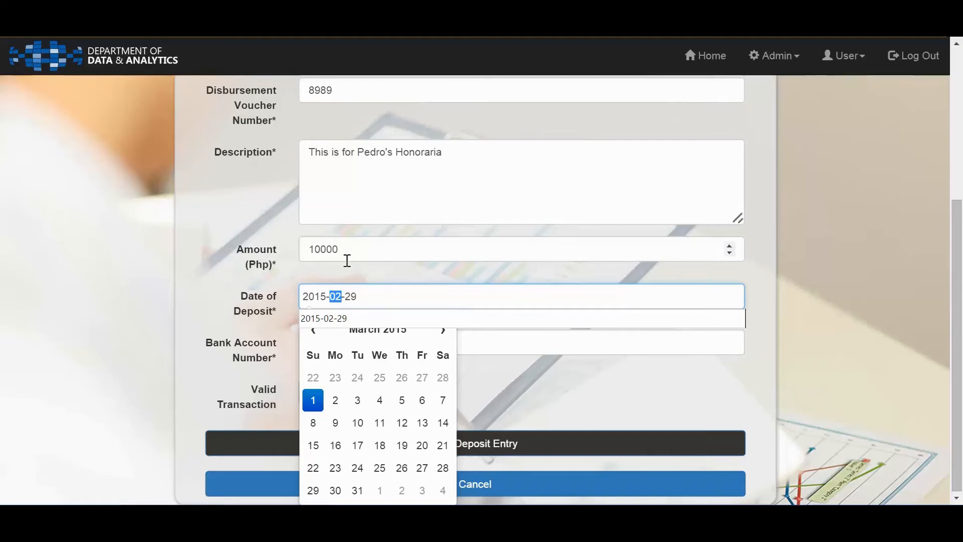
pyautogui.write('04')
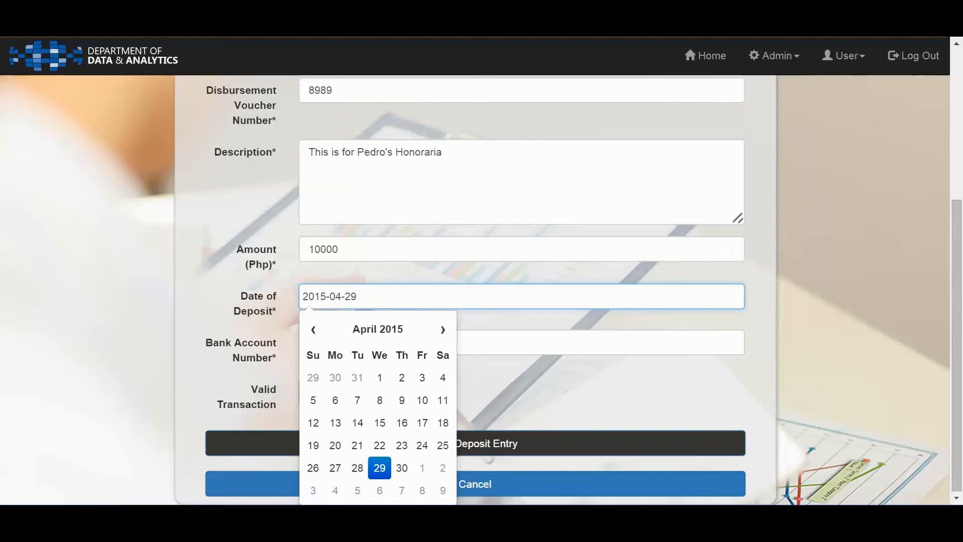
pyautogui.click(379, 468)
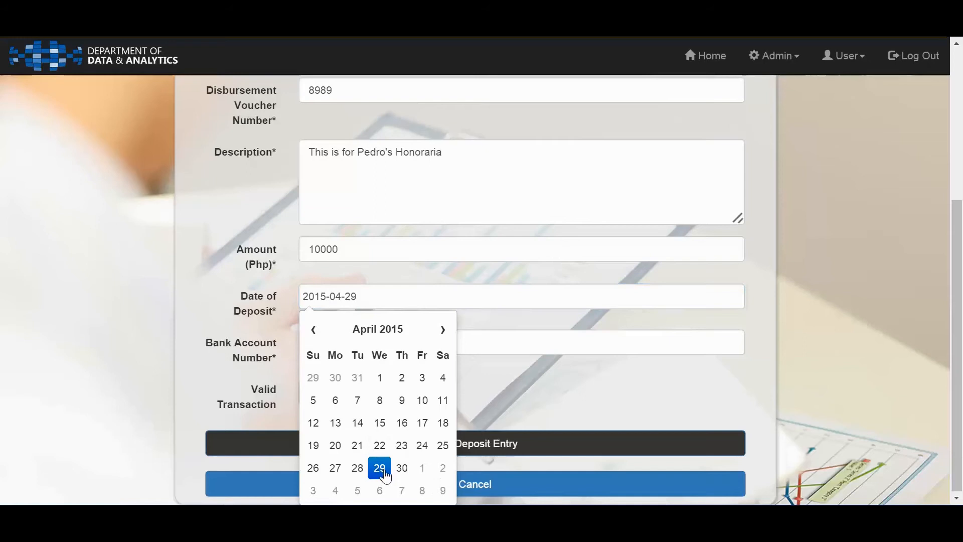
pyautogui.click(502, 386)
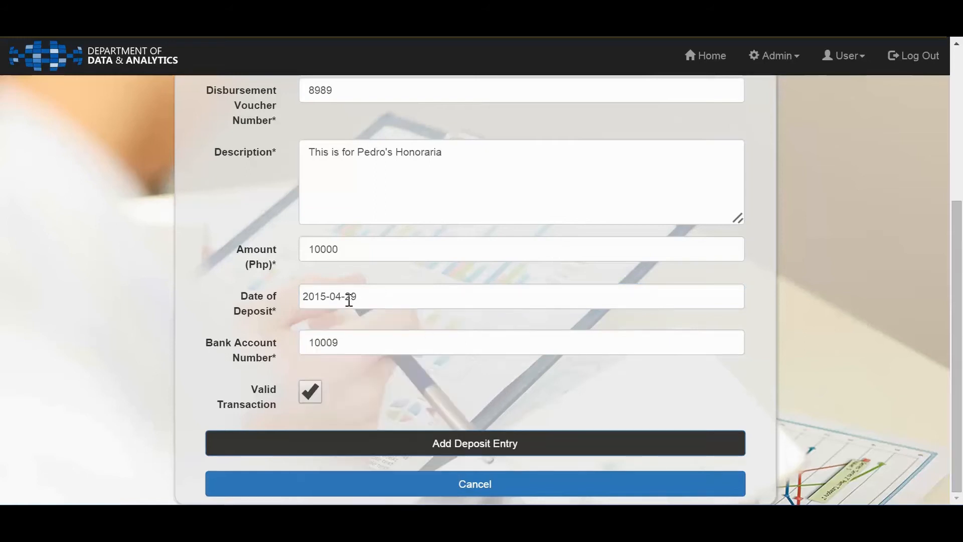
pyautogui.click(495, 451)
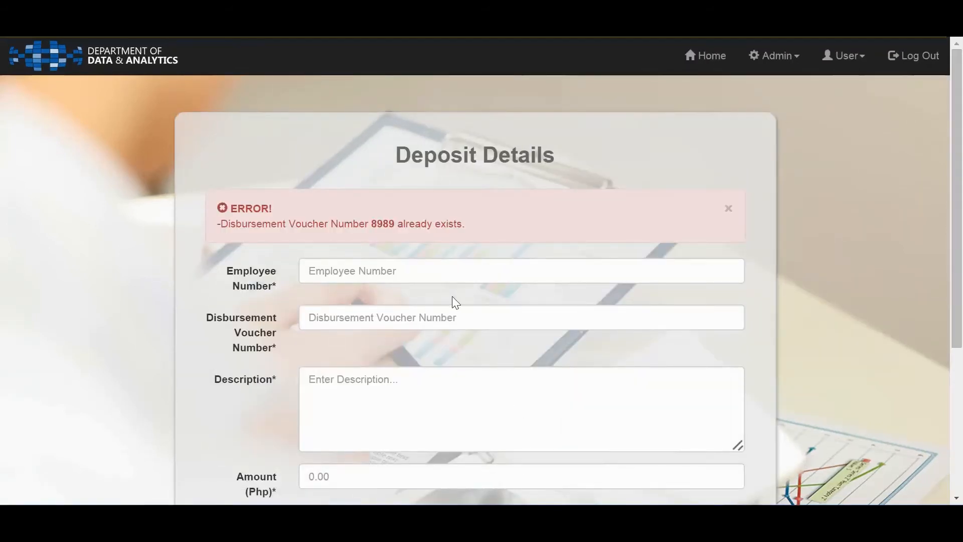
# Enter the employee number in the Deposit Details form and set the Disbursement Voucher Number to 9090
pyautogui.click(380, 269)
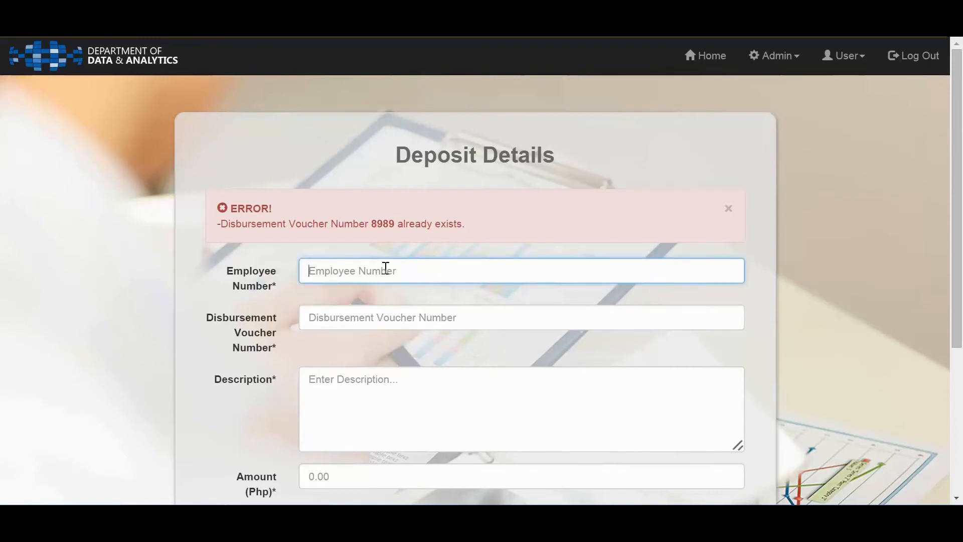
pyautogui.write('8989')
pyautogui.press('Tab')
pyautogui.write('9090')
# Describe the deposit under voucher 9090 as being the employee's honoraria
pyautogui.press('Tab')
pyautogui.write('This is PEr')
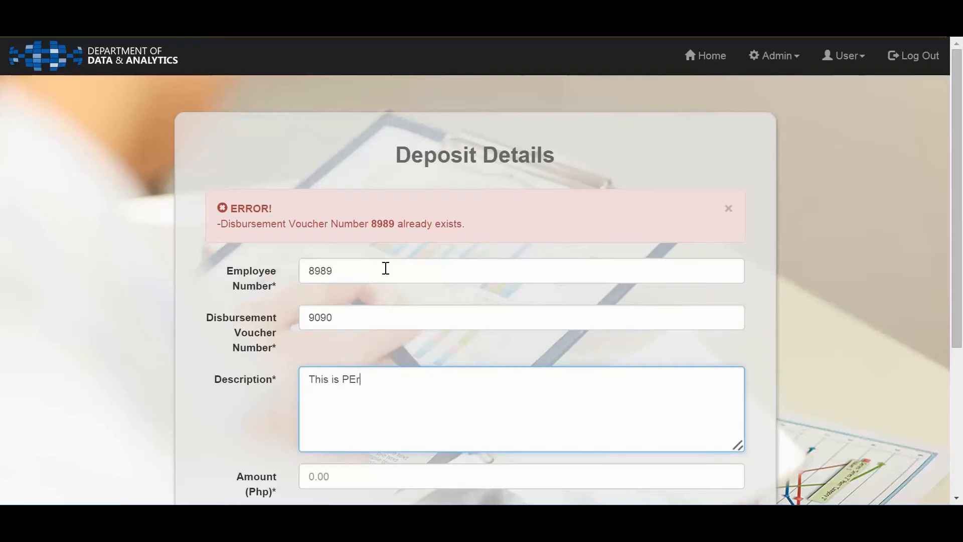
pyautogui.press('BackSpace')
pyautogui.press('BackSpace')
pyautogui.write("edro's Honoraria")
# Set the Amount (Php) to 10222 and the Date of Deposit to 2015-04-29
pyautogui.press('Tab')
pyautogui.write('10222')
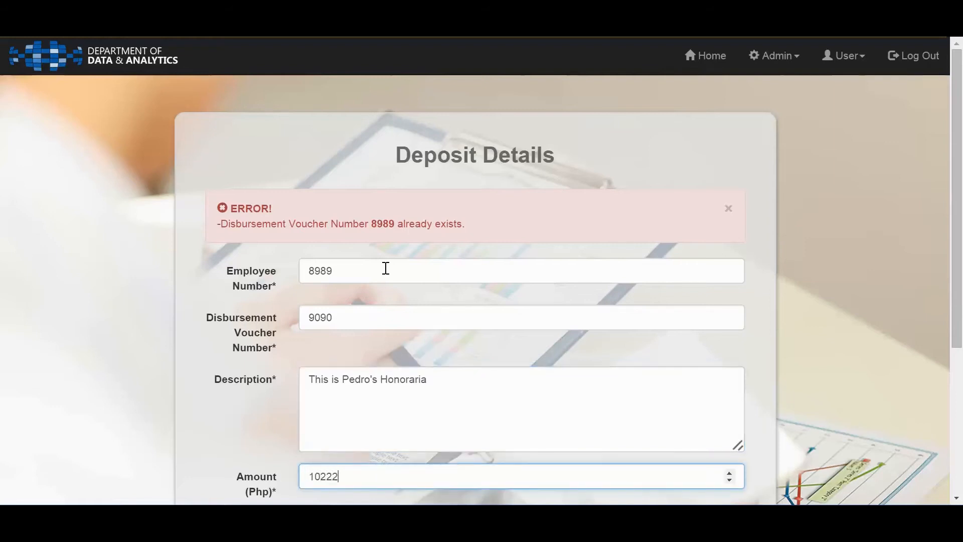
pyautogui.press('Tab')
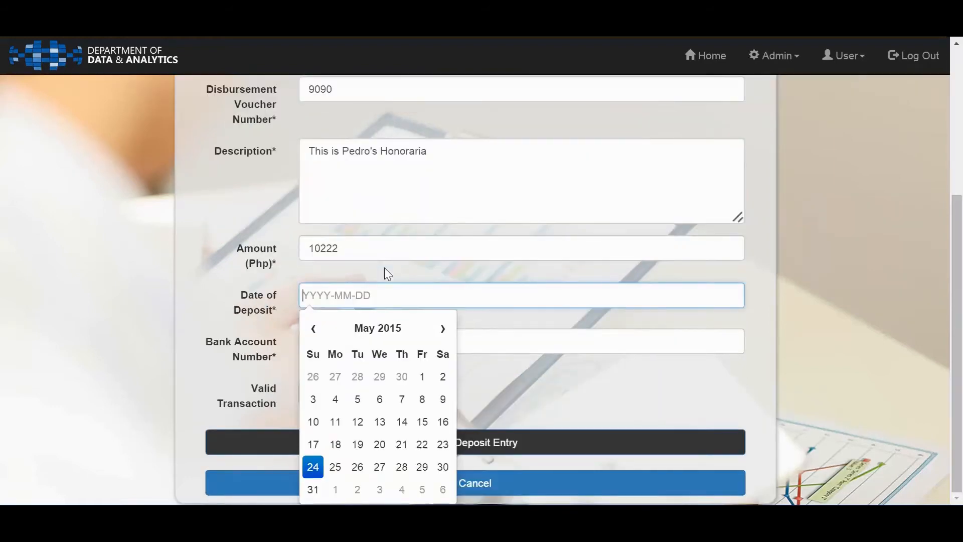
pyautogui.click(313, 468)
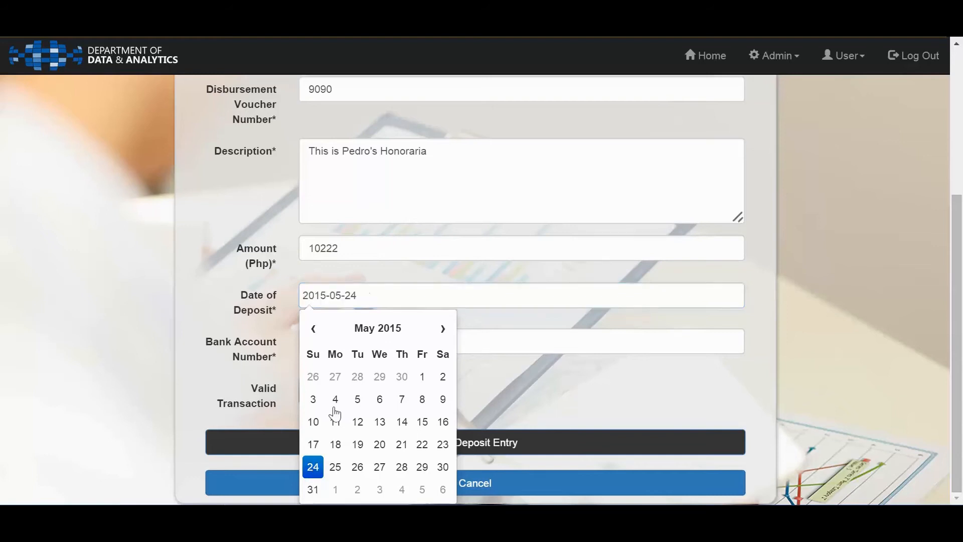
pyautogui.click(313, 329)
pyautogui.click(380, 467)
pyautogui.click(555, 376)
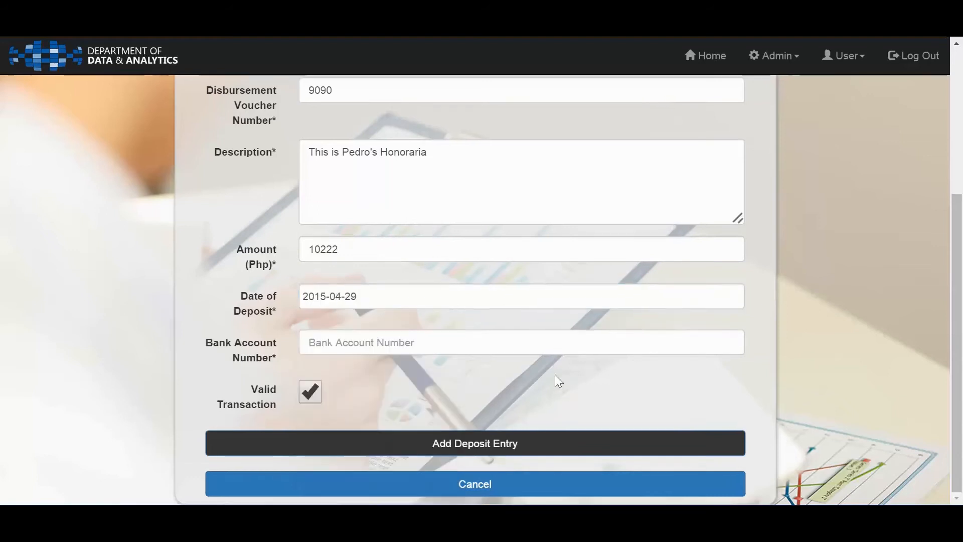
# Fill in the bank account number and add the deposit entry as a valid transaction
pyautogui.click(443, 346)
pyautogui.write('10000')
pyautogui.press('BackSpace')
pyautogui.press('Down')
pyautogui.press('Down')
pyautogui.press('Return')
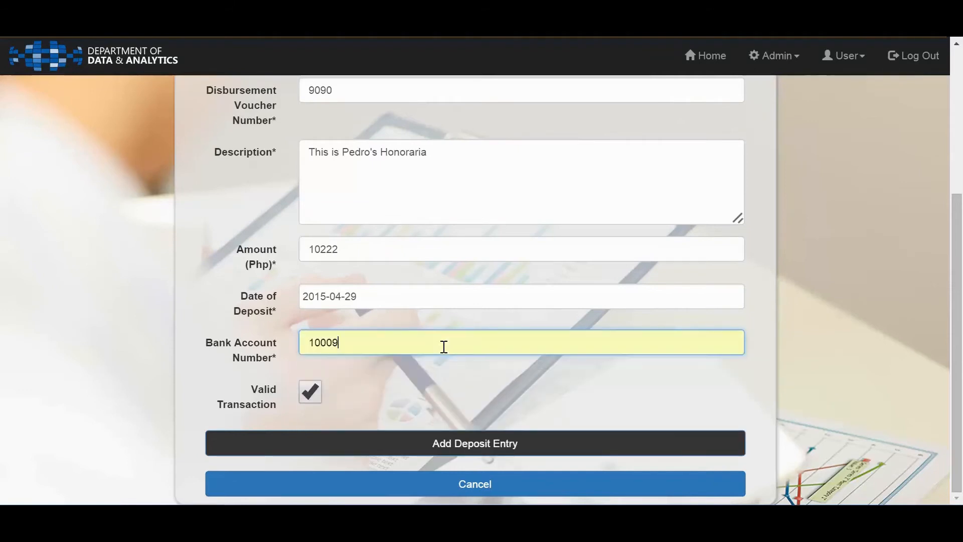
pyautogui.click(378, 439)
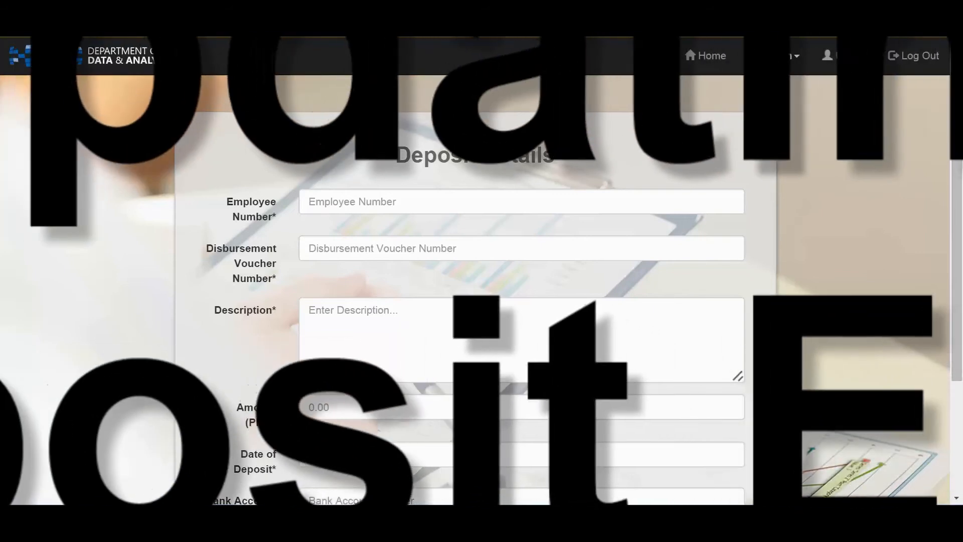
# Open the deposit entry update page and search for Disbursement Voucher Number 9090
pyautogui.click(780, 66)
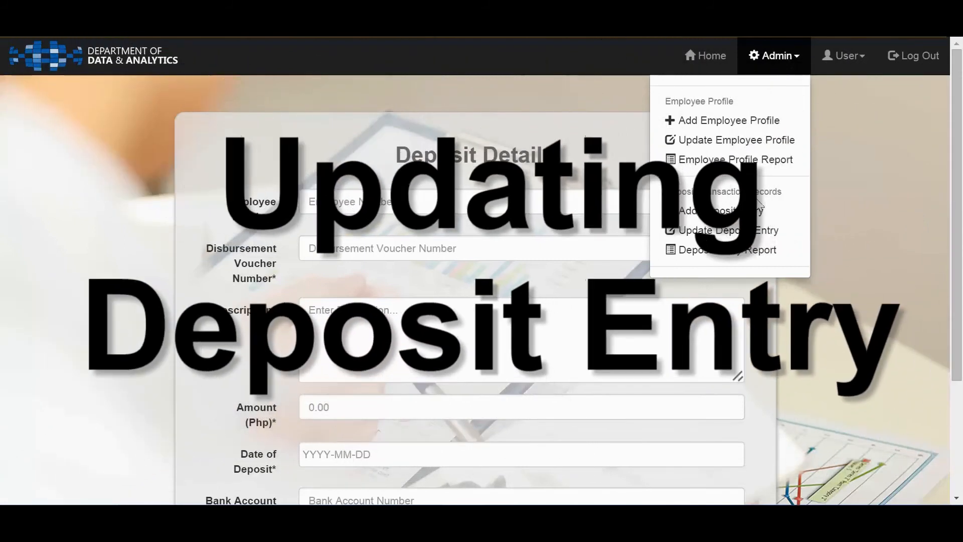
pyautogui.click(767, 232)
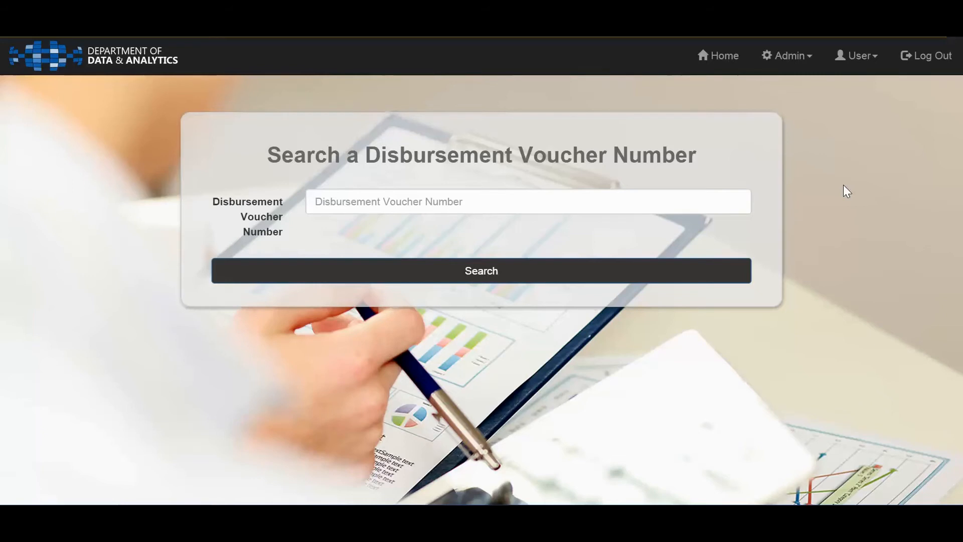
pyautogui.click(469, 202)
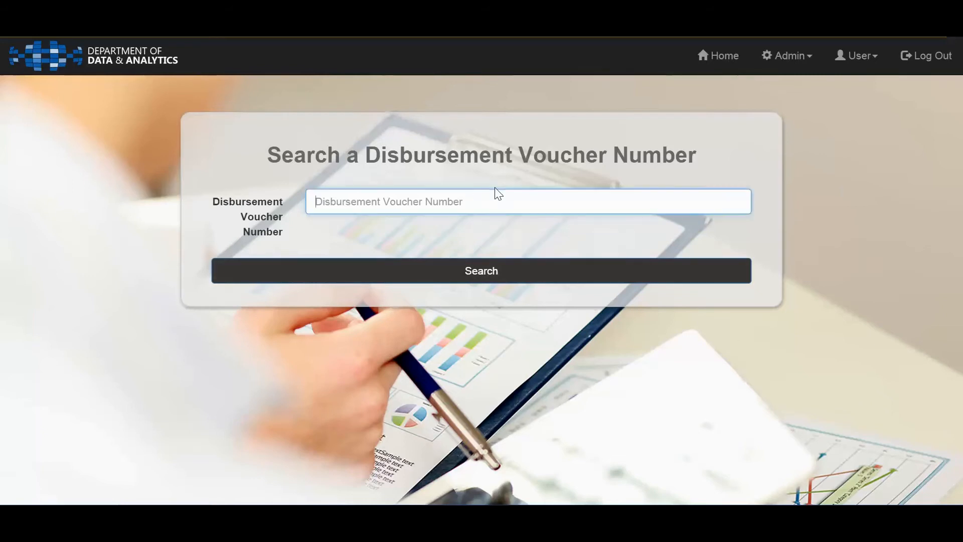
pyautogui.write('9090')
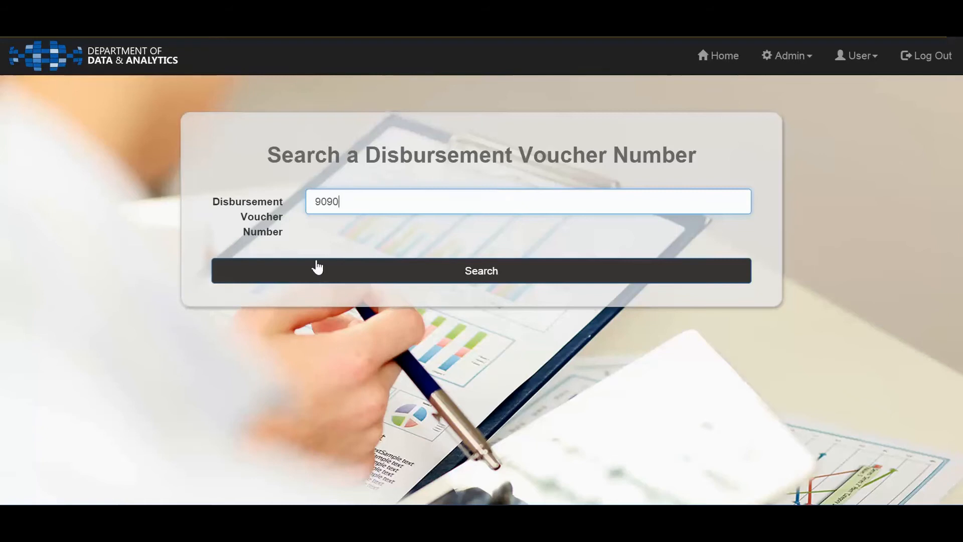
pyautogui.click(358, 272)
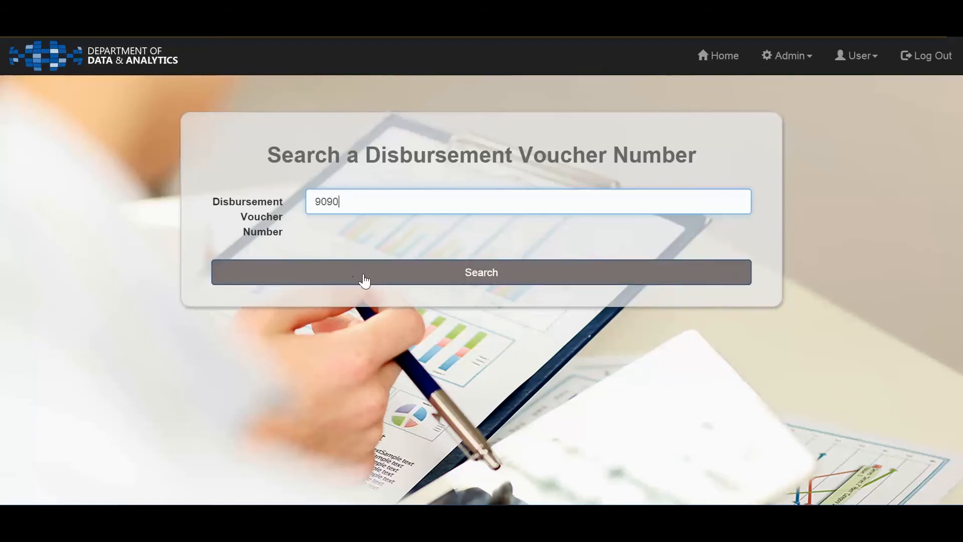
pyautogui.click(363, 279)
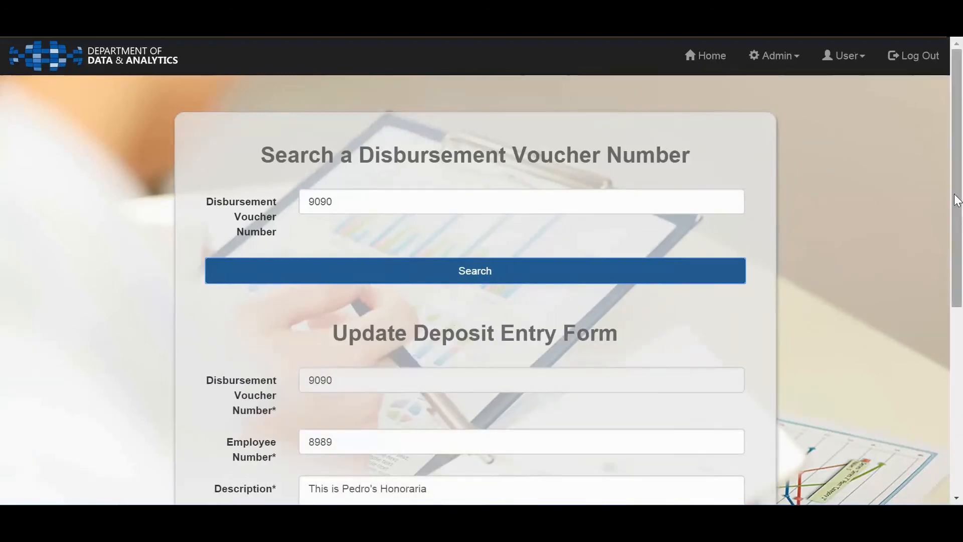
# Clear the Valid Transaction option in the Update Deposit Entry Form and select it again
pyautogui.moveTo(958, 219); pyautogui.dragTo(961, 448)
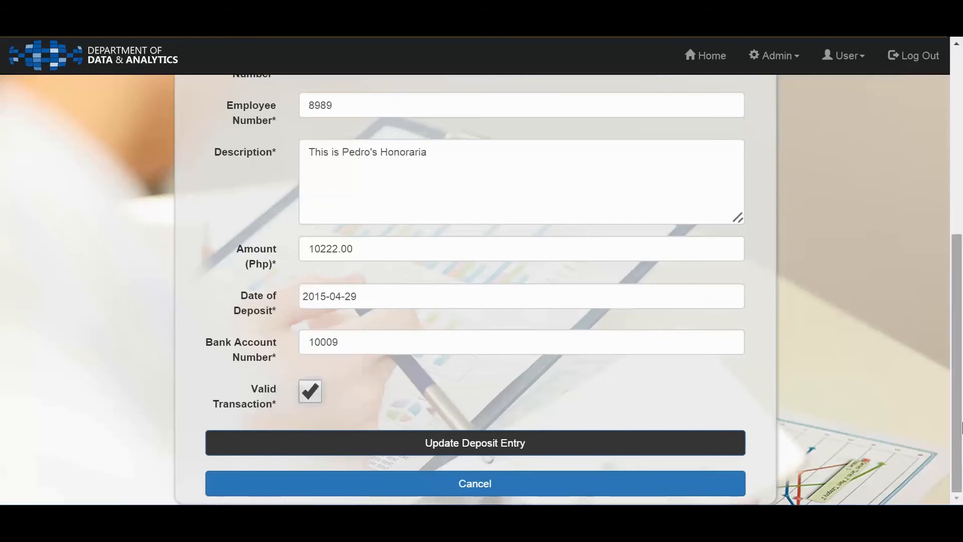
pyautogui.scroll(2, 960, 408)
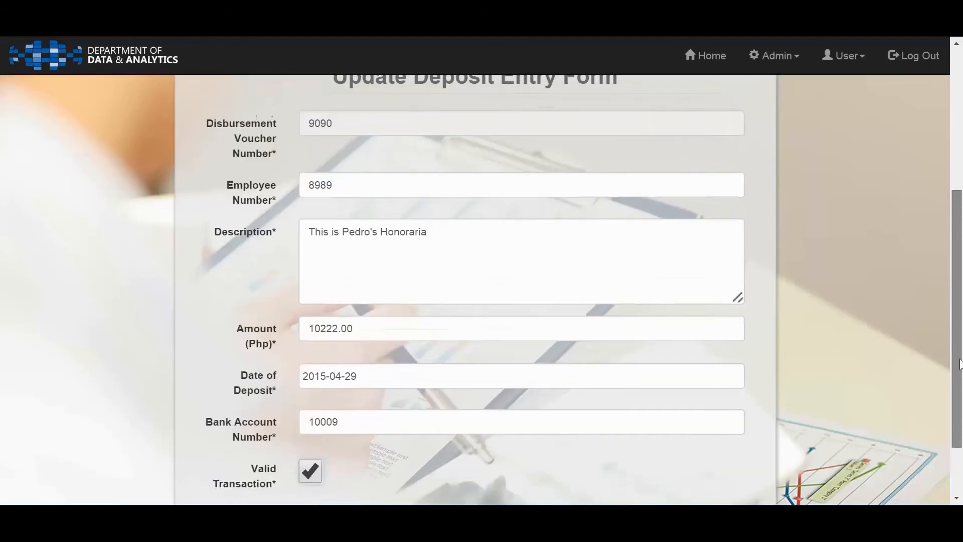
pyautogui.scroll(-2, 960, 390)
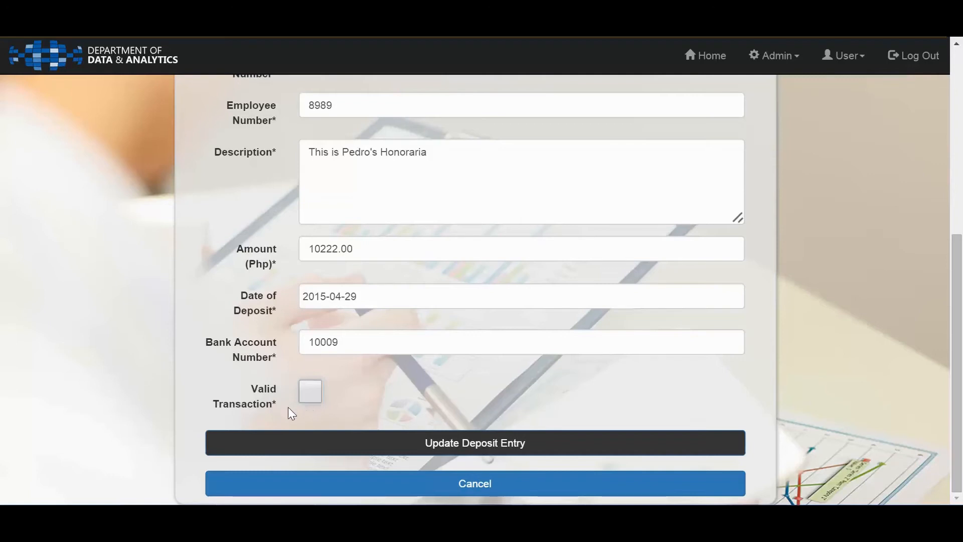
pyautogui.click(311, 390)
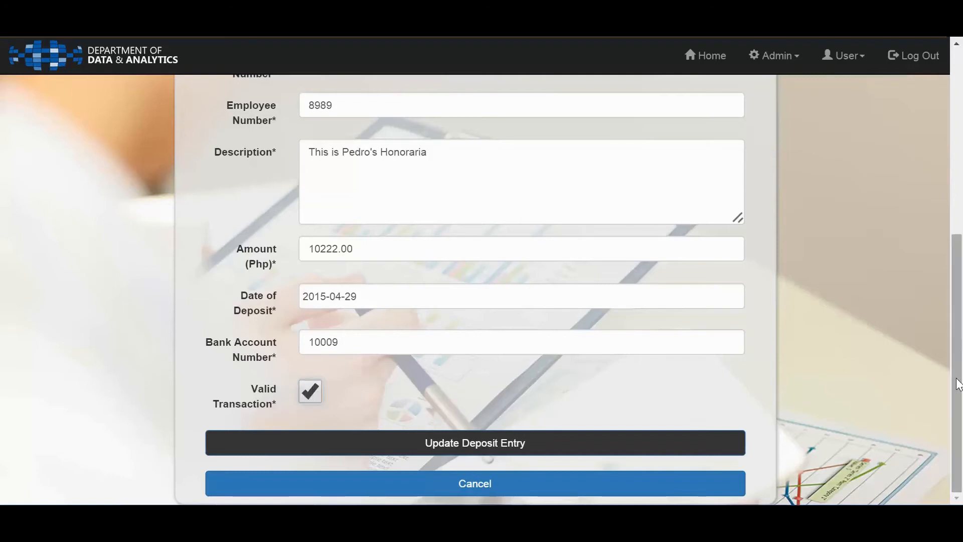
# Change the Amount (Php) of voucher 9090 to 11222 and update the deposit entry
pyautogui.scroll(1, 958, 361)
pyautogui.scroll(1, 958, 360)
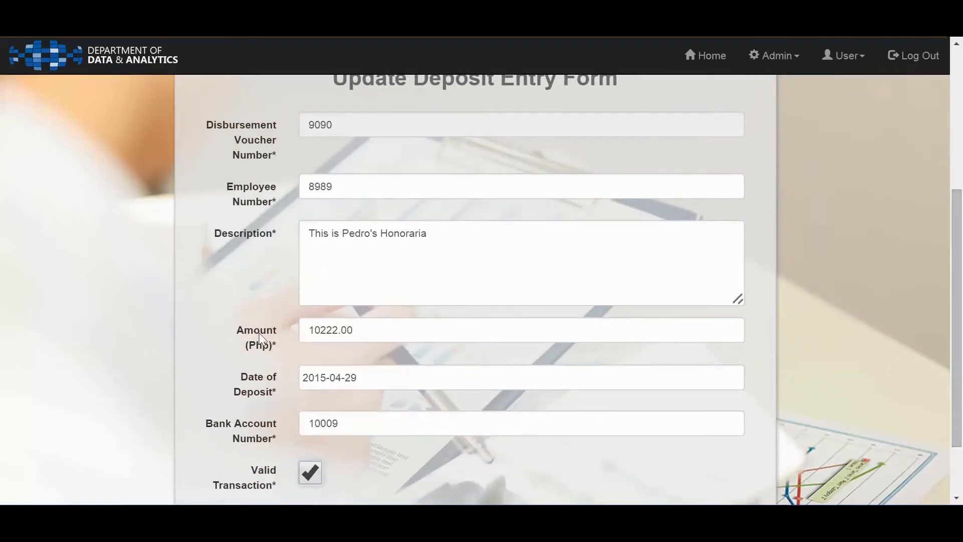
pyautogui.doubleClick(321, 330)
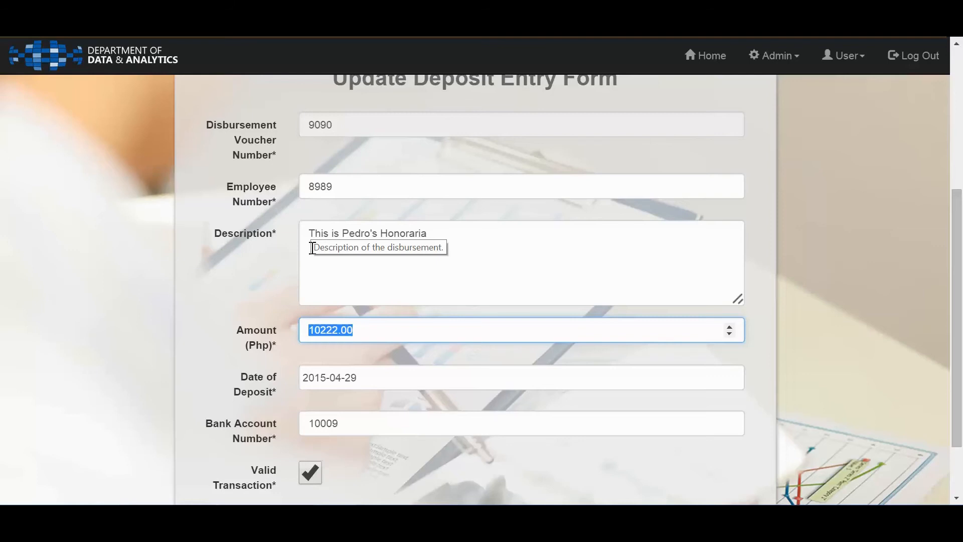
pyautogui.write('11222')
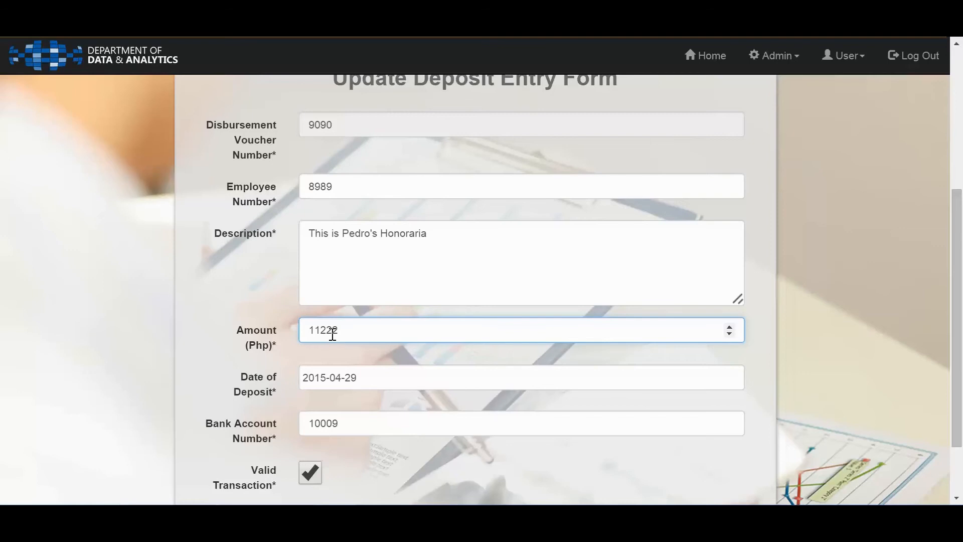
pyautogui.moveTo(957, 391); pyautogui.dragTo(961, 436)
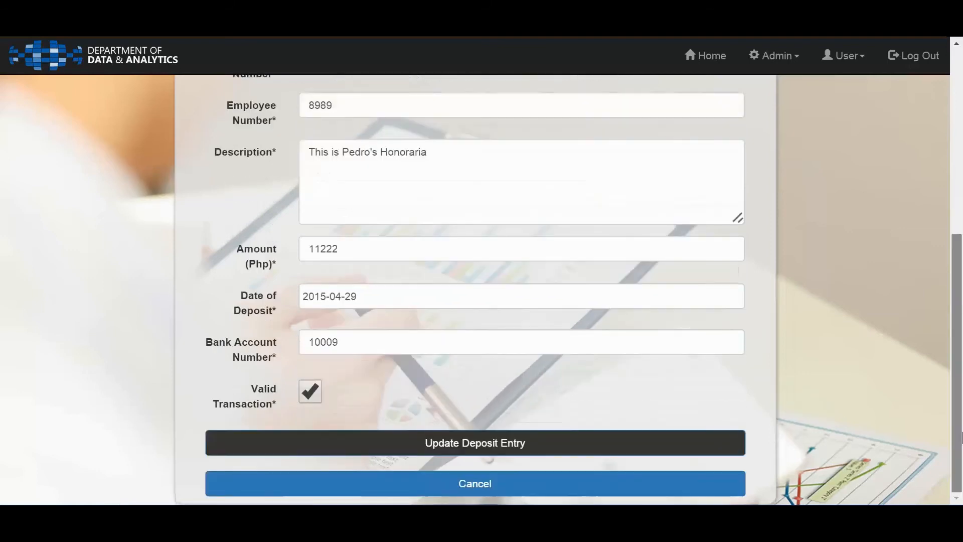
pyautogui.click(528, 454)
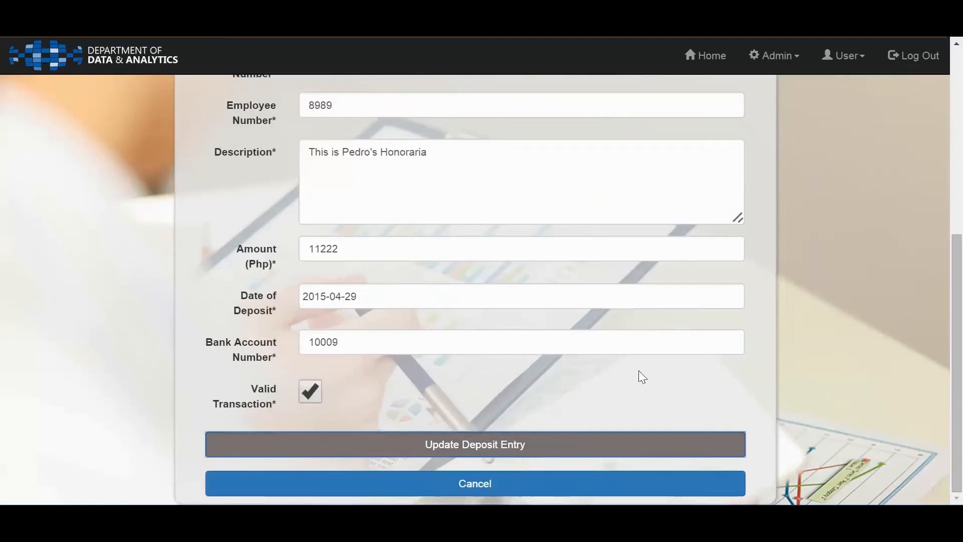
# Check the update message for voucher 9090 and open the Deposit Entry Report form
pyautogui.moveTo(961, 284); pyautogui.dragTo(928, 193)
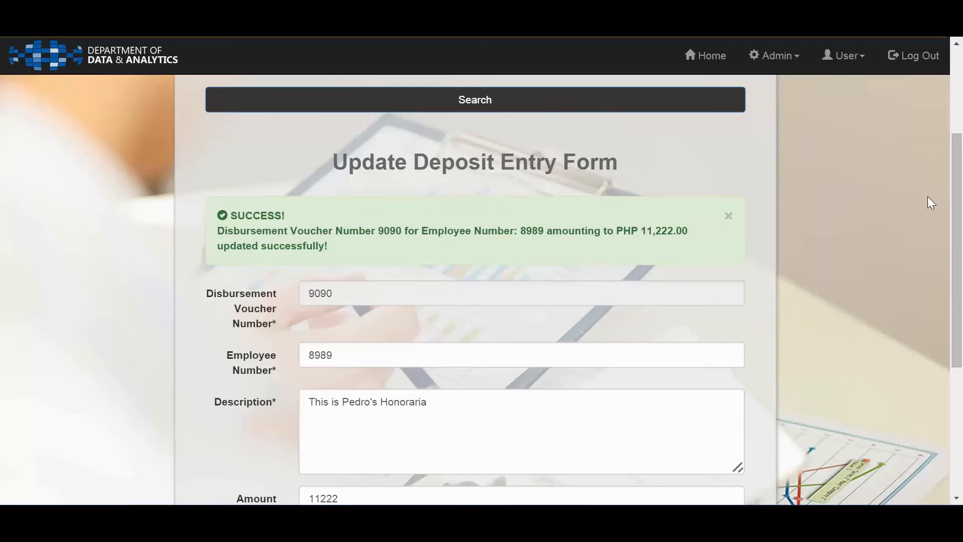
pyautogui.moveTo(961, 235); pyautogui.dragTo(877, 134)
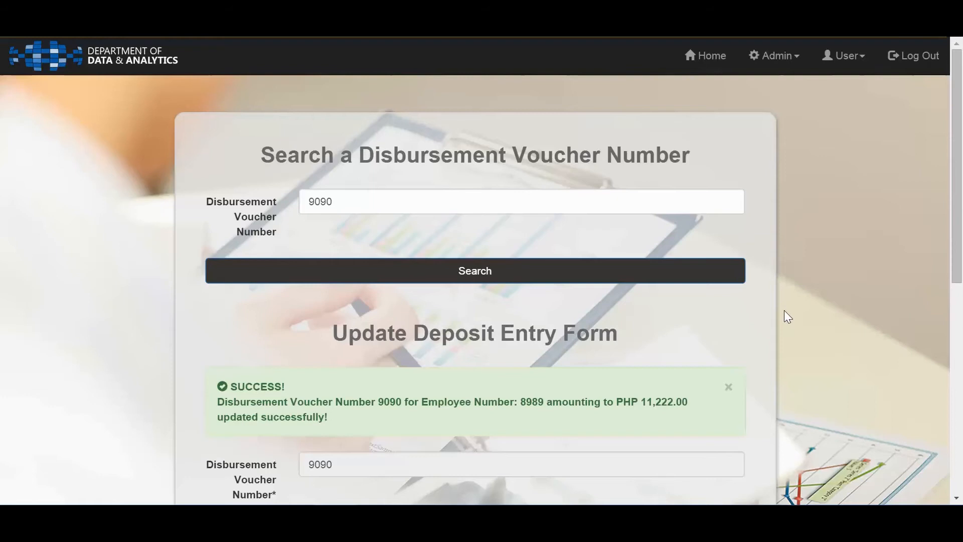
pyautogui.click(793, 66)
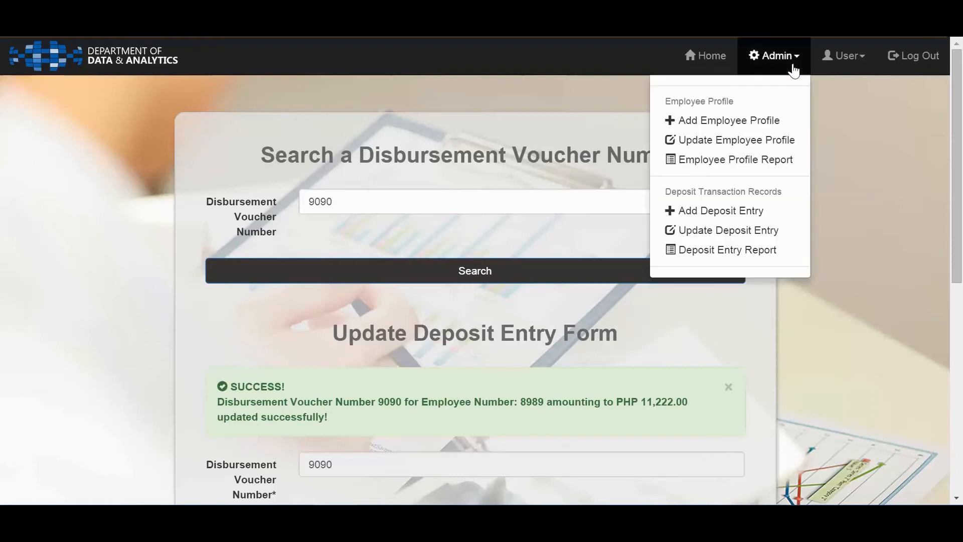
pyautogui.click(765, 251)
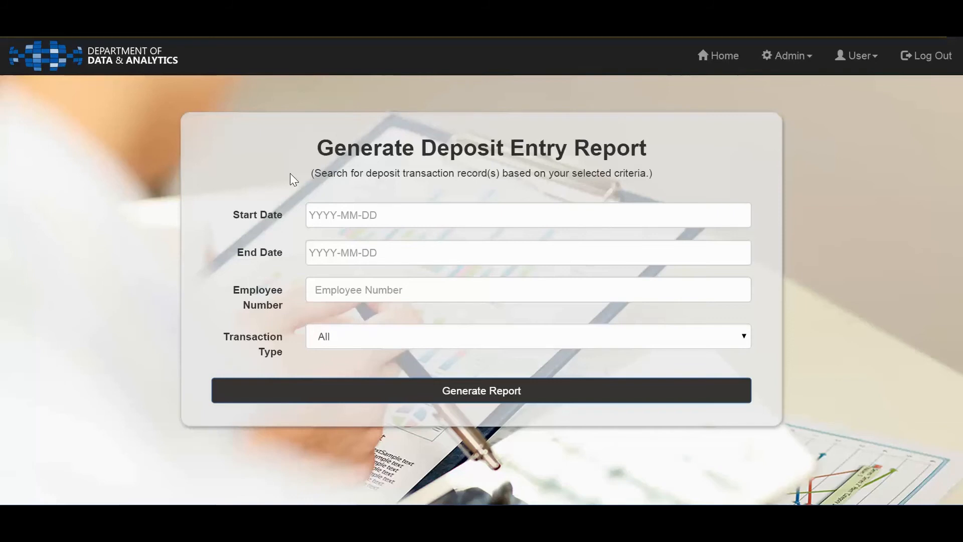
# Set the deposit report's Start Date to 2015-05-01 and End Date to 2015-05-24
pyautogui.click(360, 210)
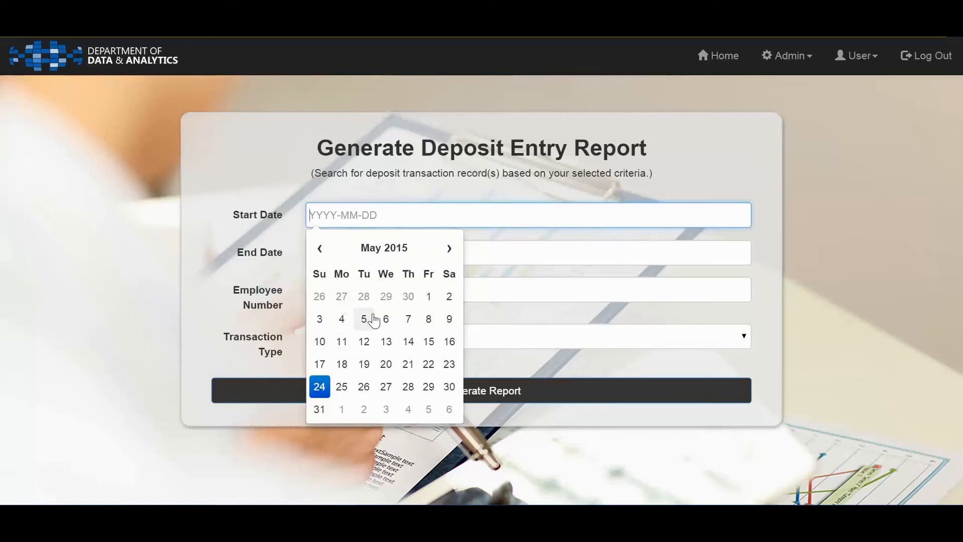
pyautogui.click(428, 299)
pyautogui.click(475, 258)
pyautogui.click(321, 425)
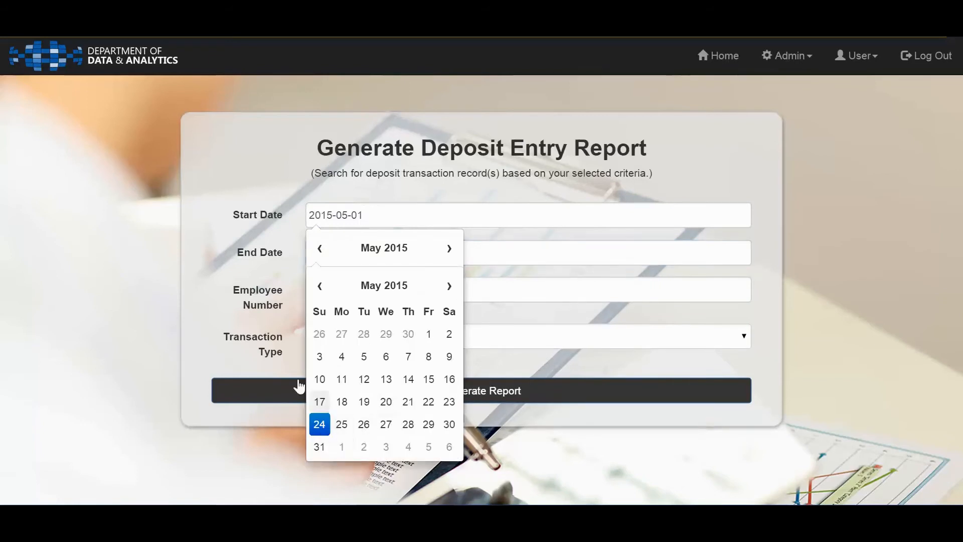
pyautogui.click(243, 294)
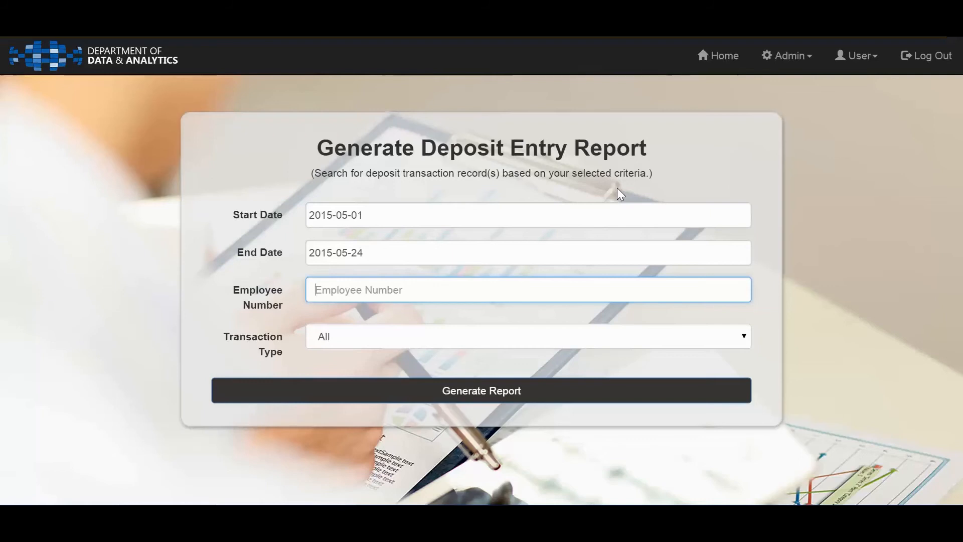
# Clear the deposit report's End Date, leaving only the Start Date as the date criterion
pyautogui.moveTo(428, 250); pyautogui.dragTo(277, 239)
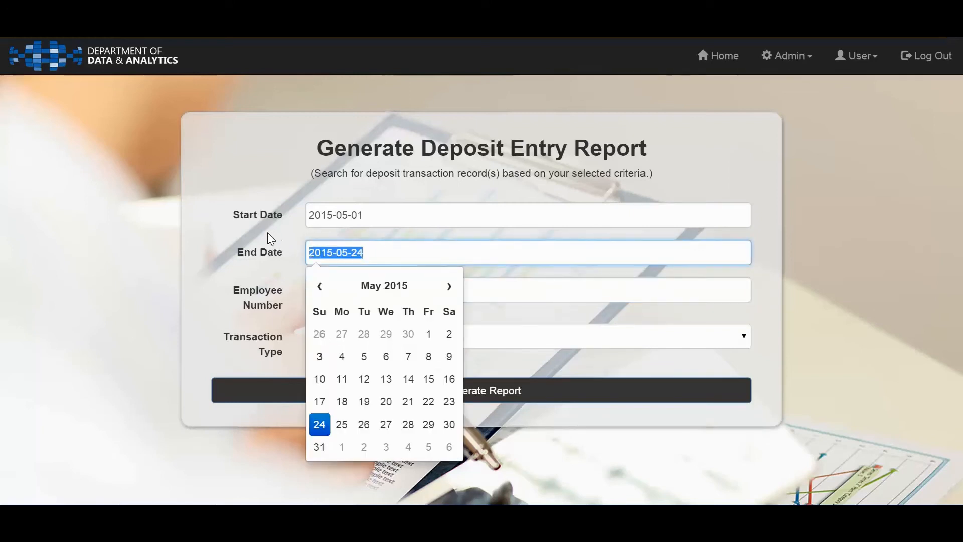
pyautogui.press('BackSpace')
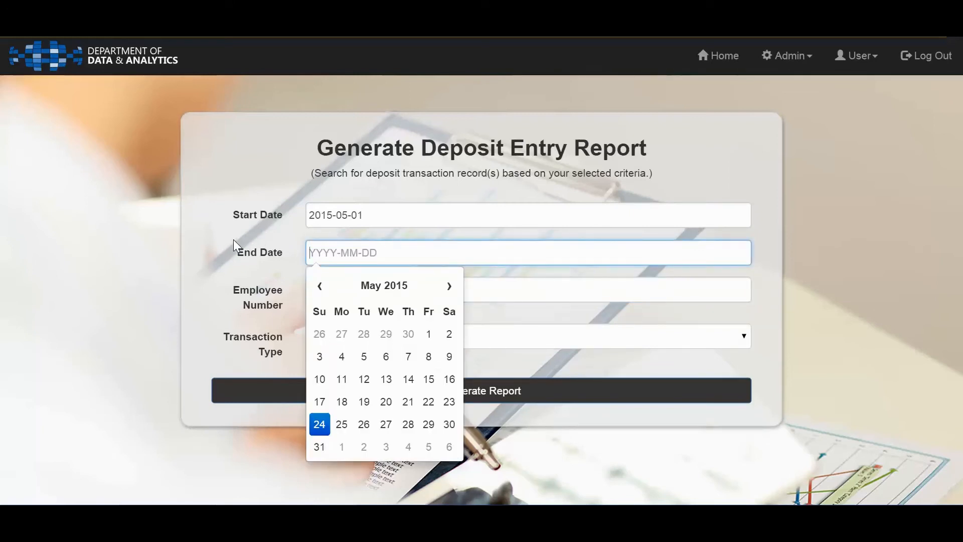
pyautogui.click(234, 239)
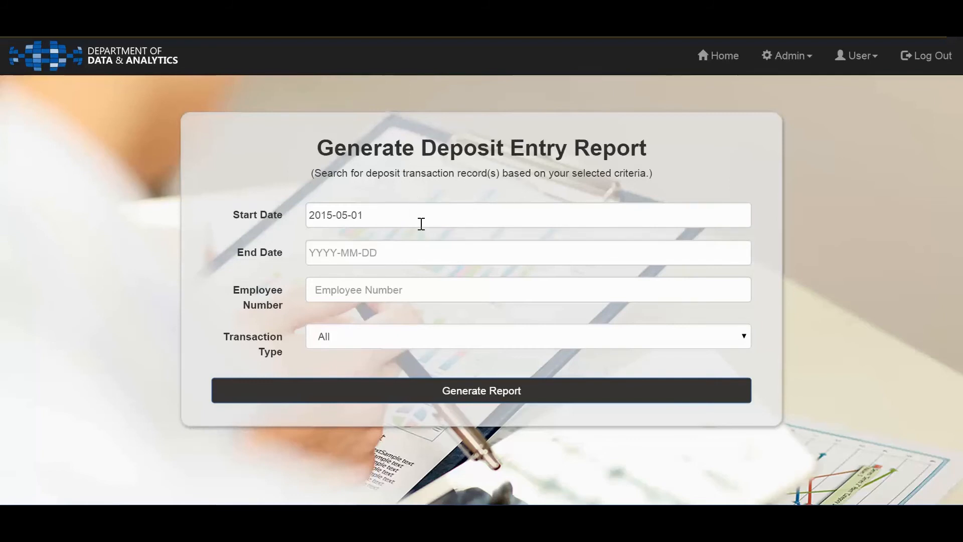
# Restore the deposit report's date range of 2015-05-01 to 2015-05-24
pyautogui.click(431, 253)
pyautogui.click(421, 255)
pyautogui.moveTo(390, 222); pyautogui.dragTo(272, 202)
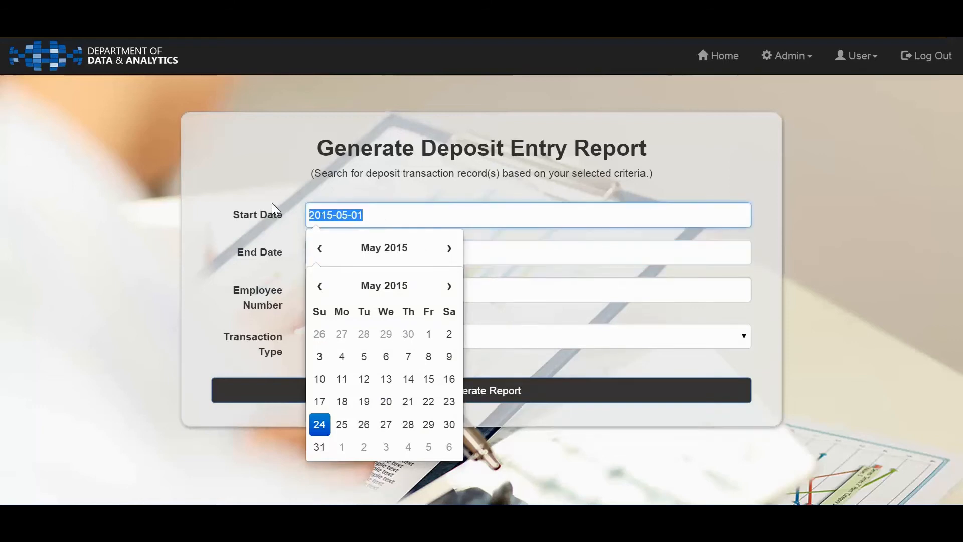
pyautogui.click(251, 246)
pyautogui.moveTo(254, 245); pyautogui.dragTo(235, 243)
pyautogui.click(243, 290)
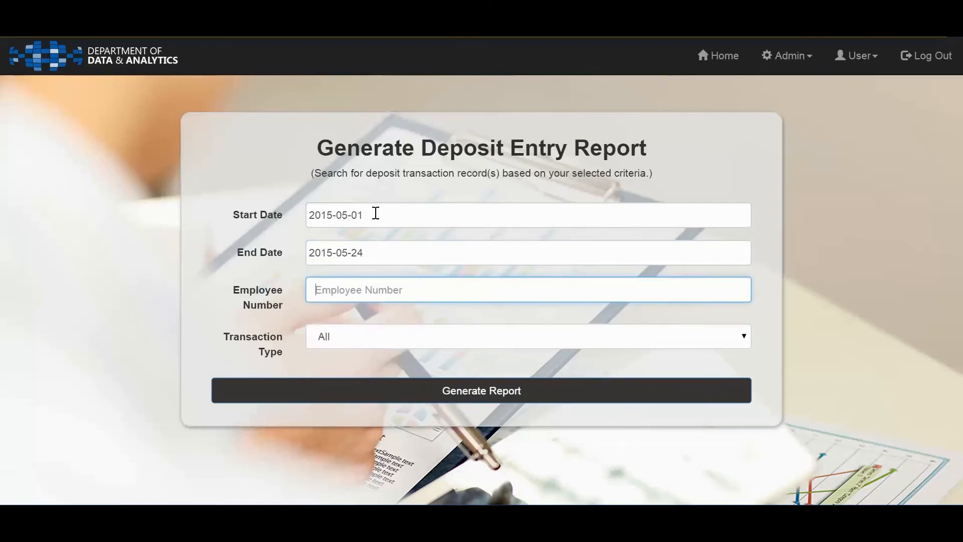
# Clear the deposit report's Start Date and restore it to 2015-05-01
pyautogui.moveTo(374, 212); pyautogui.dragTo(294, 211)
pyautogui.hotkey('ctrl', 'c')
pyautogui.press('BackSpace')
pyautogui.click(268, 234)
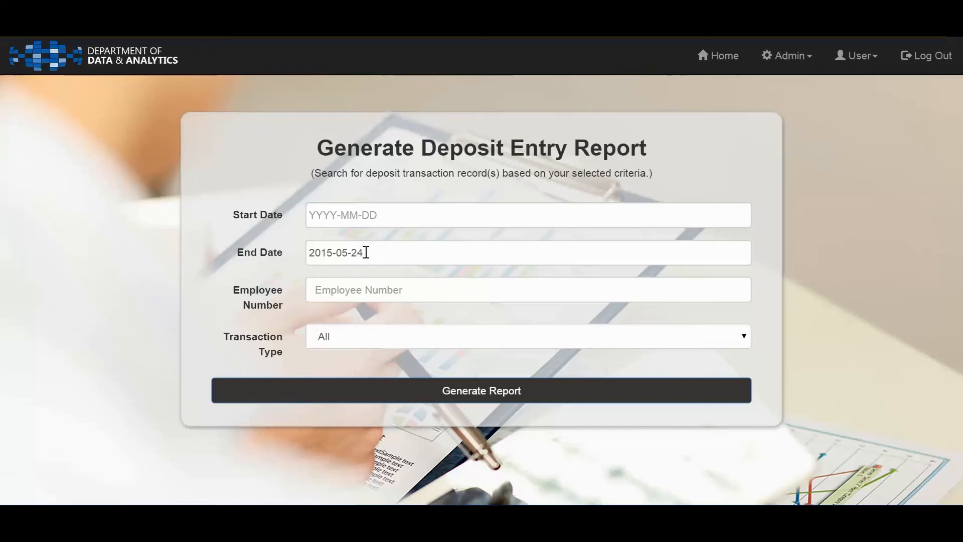
pyautogui.click(346, 214)
pyautogui.hotkey('ctrl', 'v')
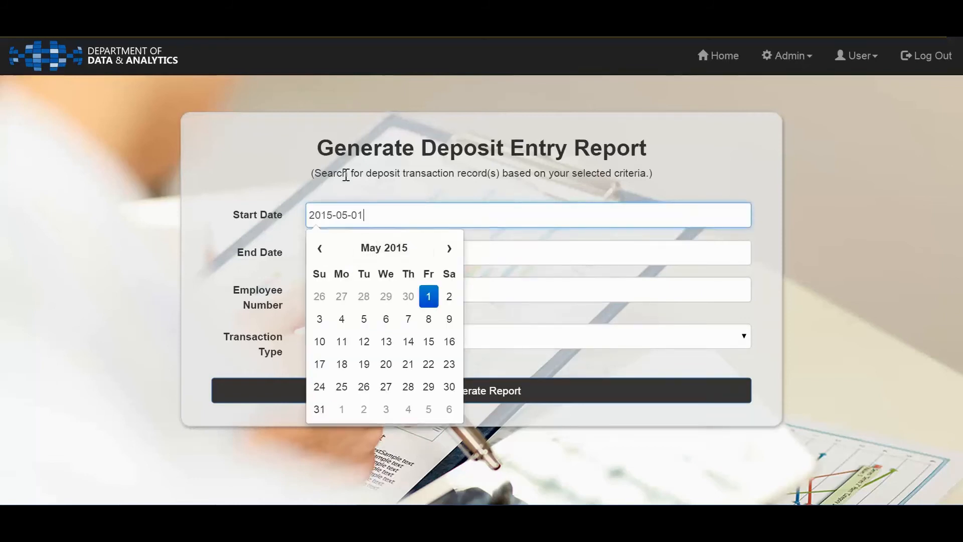
pyautogui.click(269, 188)
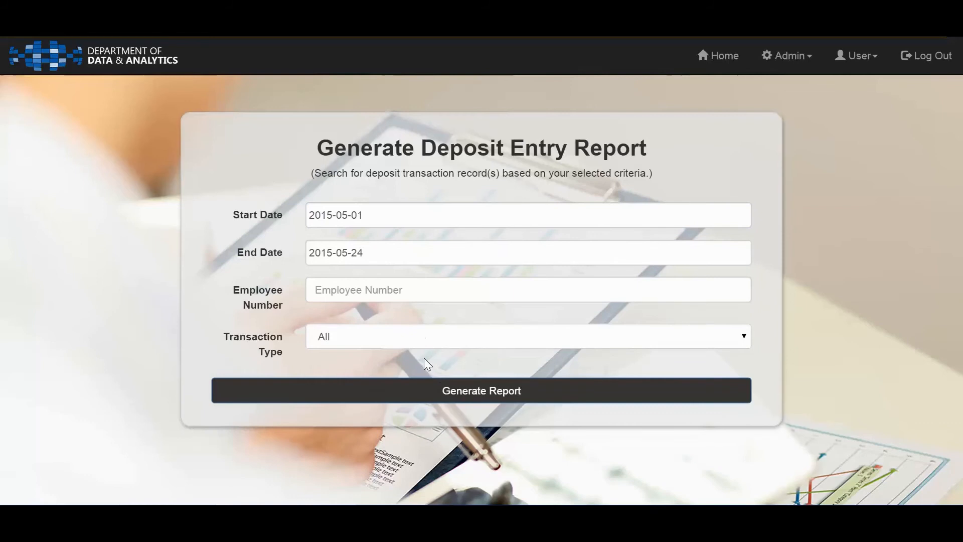
# Generate the deposit report with Transaction Type All for the entered date range and review its Deposit Entry Summary
pyautogui.click(417, 343)
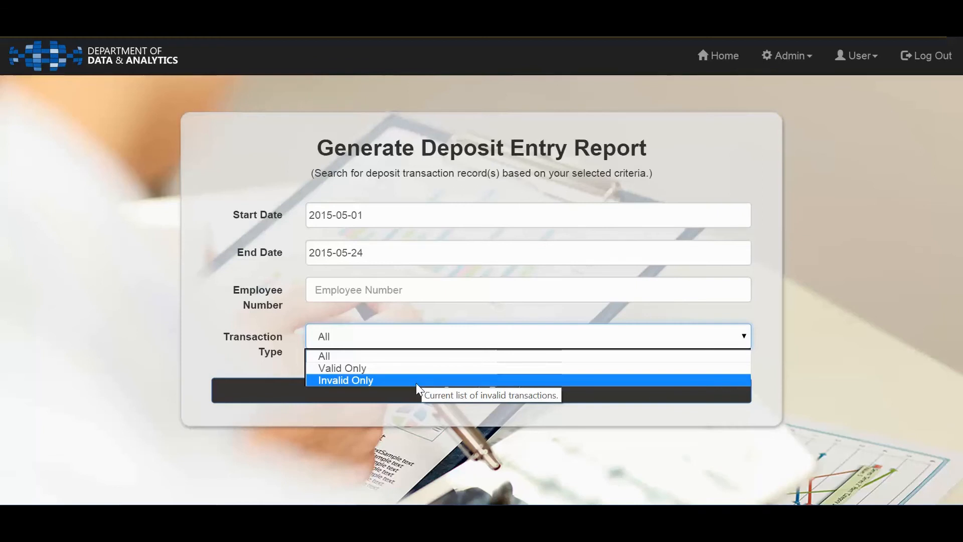
pyautogui.click(330, 358)
pyautogui.click(232, 288)
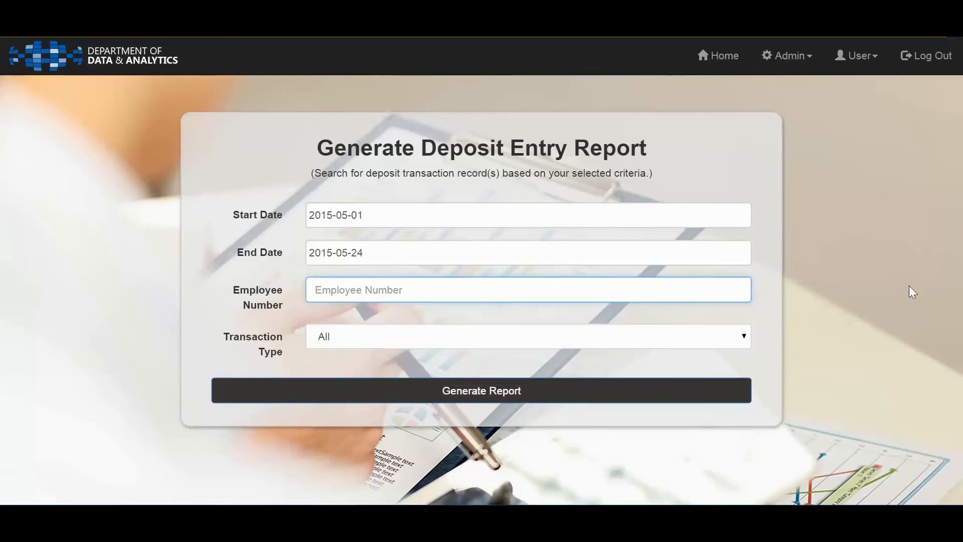
pyautogui.click(501, 395)
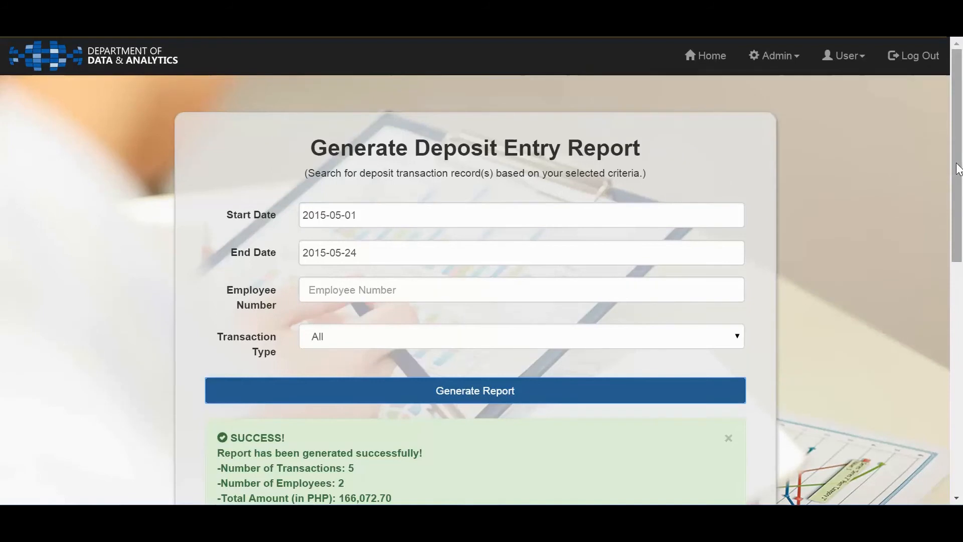
pyautogui.moveTo(959, 181); pyautogui.dragTo(961, 277)
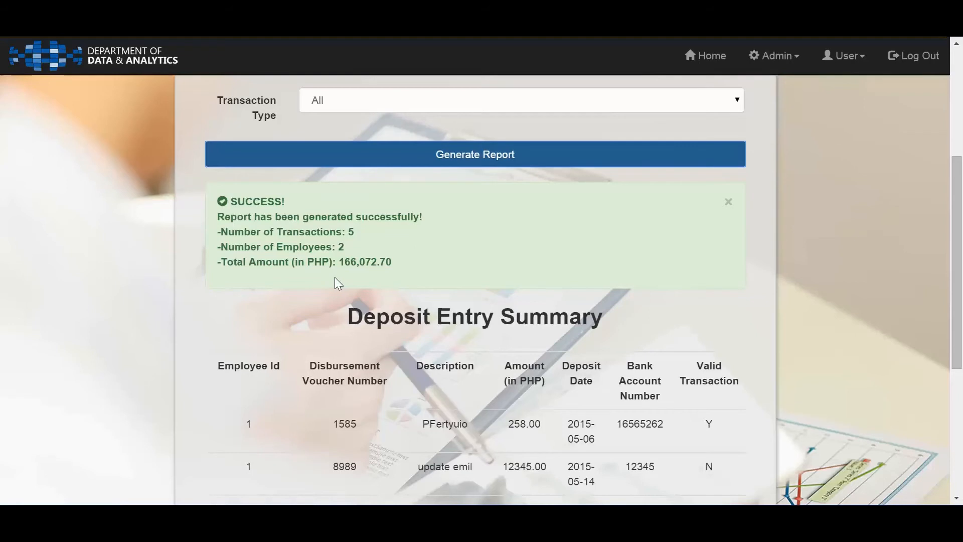
pyautogui.moveTo(958, 271); pyautogui.dragTo(959, 389)
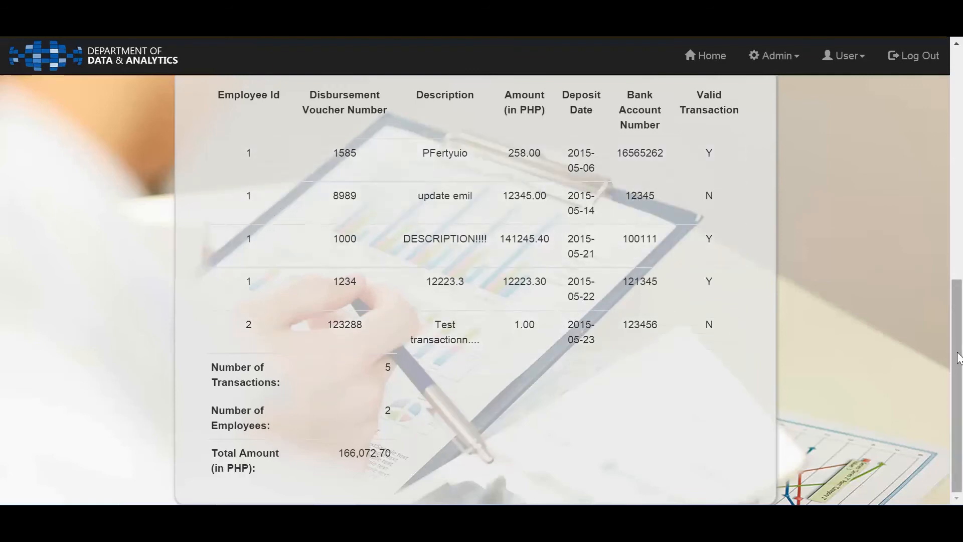
pyautogui.moveTo(958, 359); pyautogui.dragTo(933, 102)
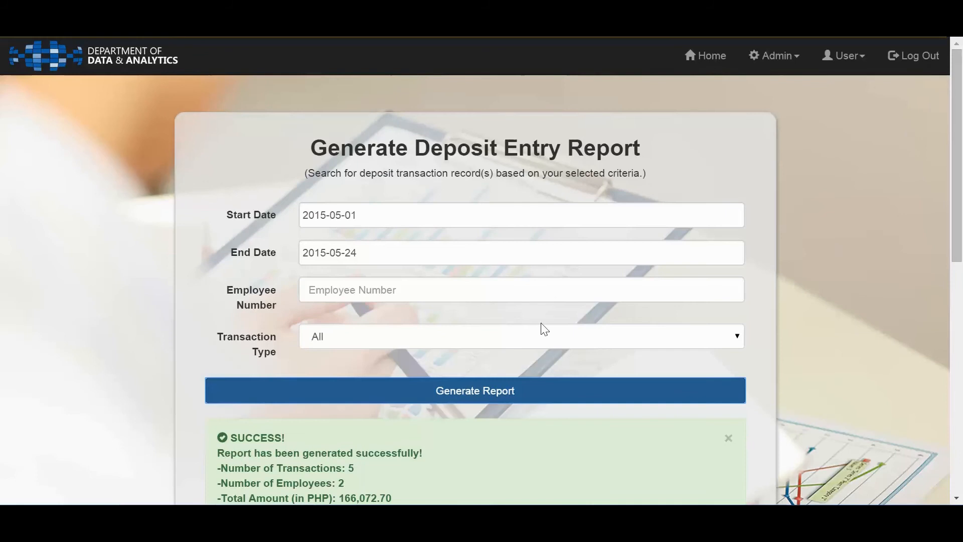
# Set the deposit report's Start Date to 2015-02-01
pyautogui.click(392, 214)
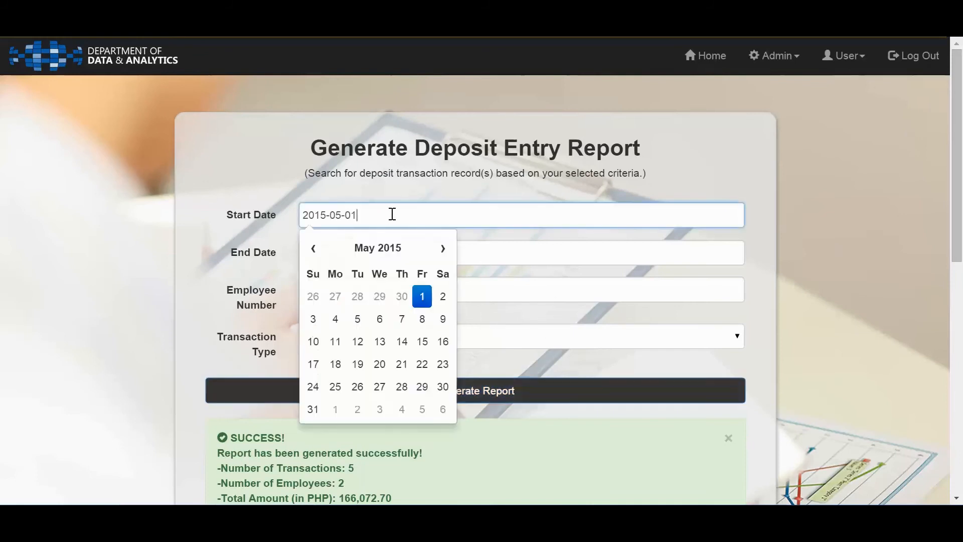
pyautogui.click(313, 251)
pyautogui.click(313, 251)
pyautogui.click(313, 254)
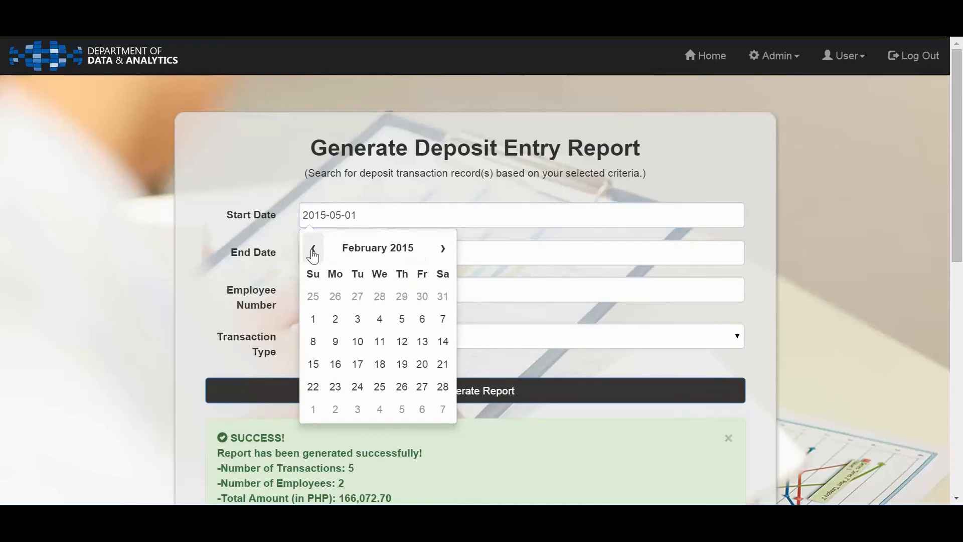
pyautogui.click(313, 319)
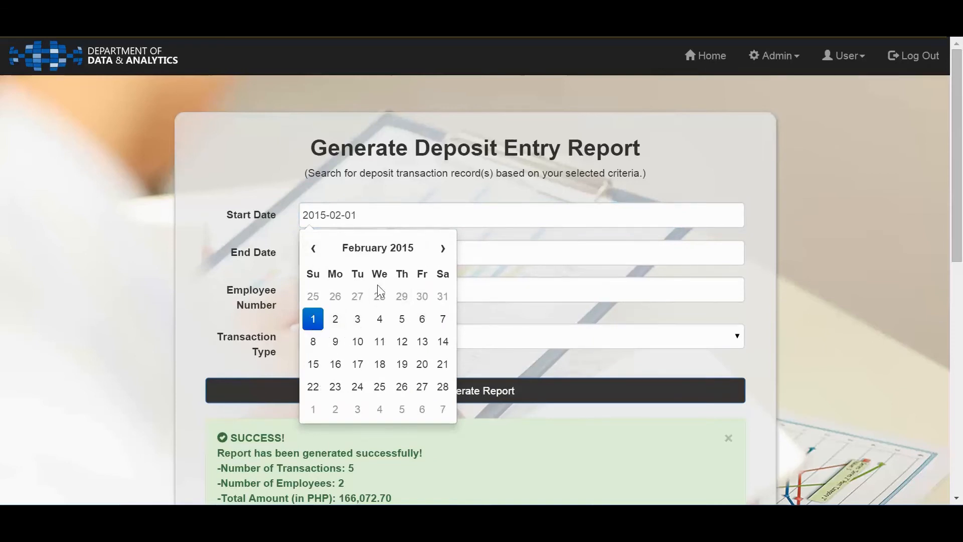
# Set the deposit report's End Date to 2015-02-28
pyautogui.click(528, 259)
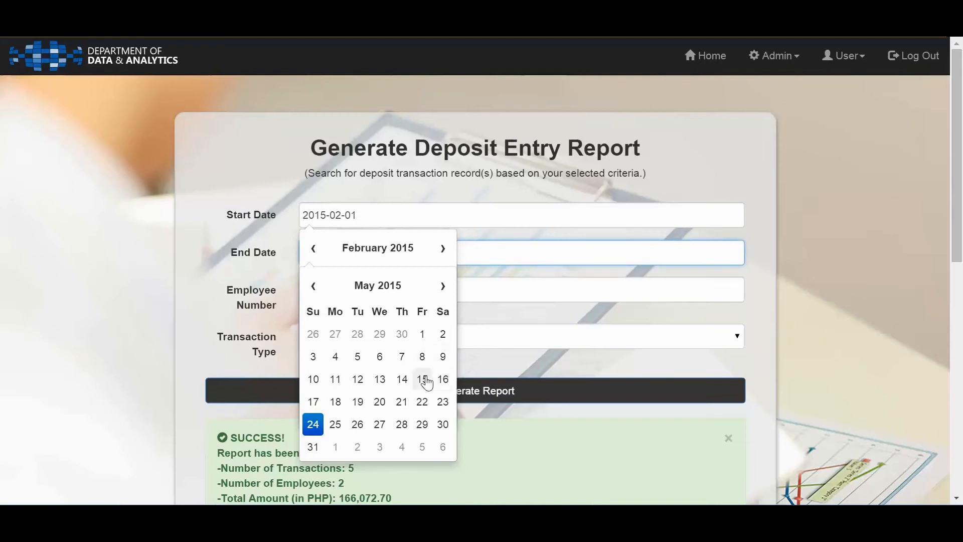
pyautogui.click(312, 290)
pyautogui.click(311, 292)
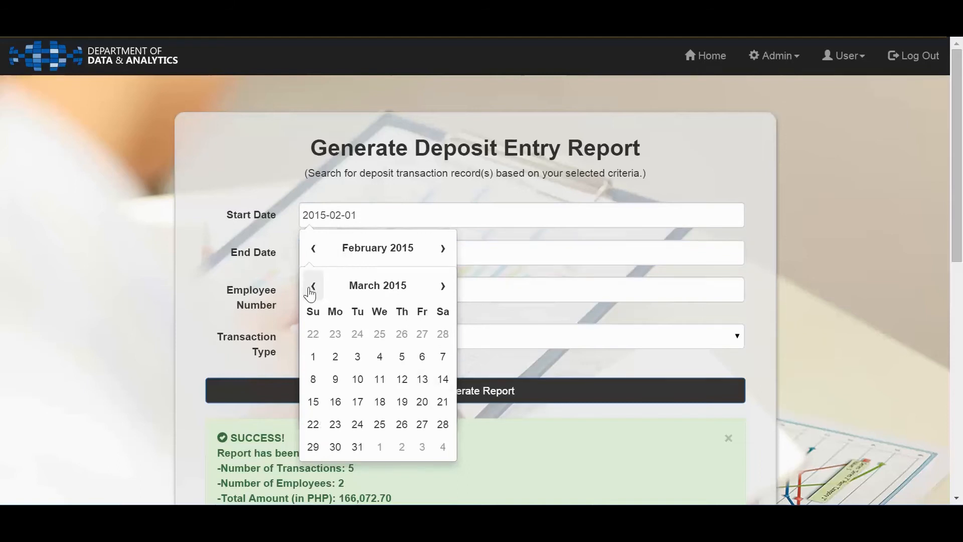
pyautogui.click(311, 293)
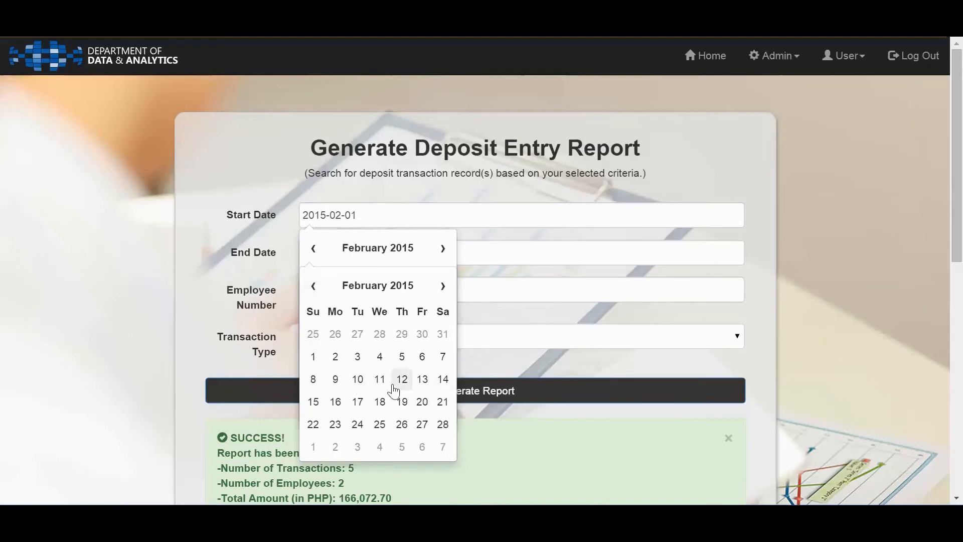
pyautogui.click(443, 424)
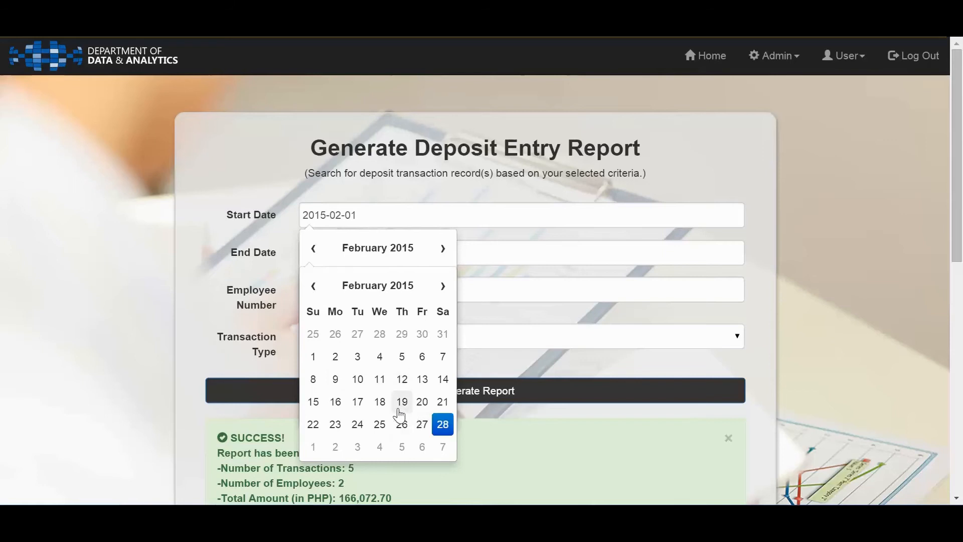
pyautogui.click(224, 225)
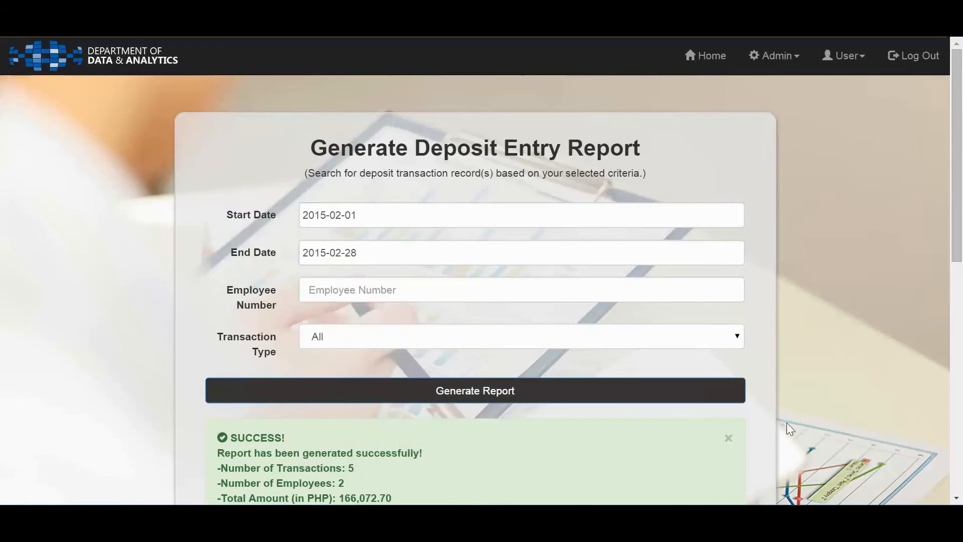
# Generate the deposit report for February 2015 and check its summary
pyautogui.click(512, 396)
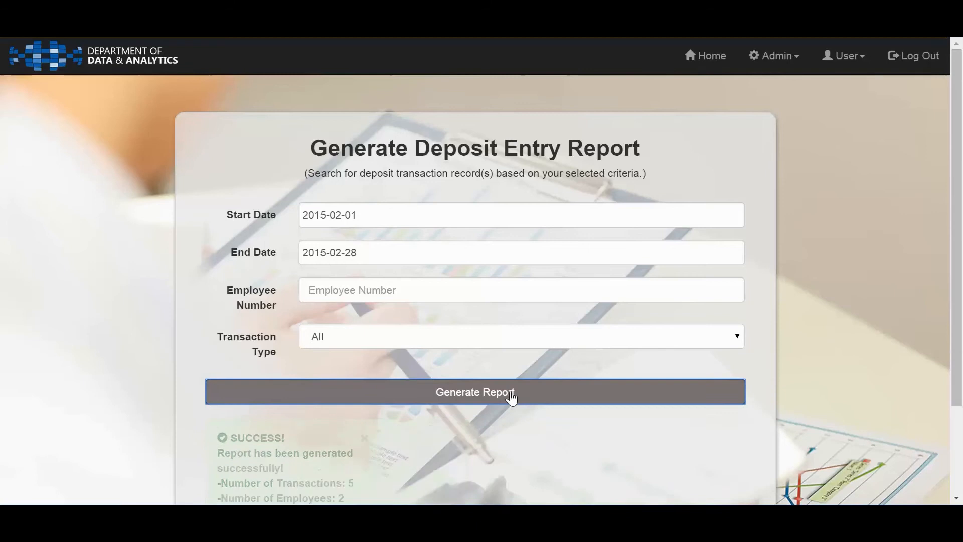
pyautogui.moveTo(958, 101); pyautogui.dragTo(961, 260)
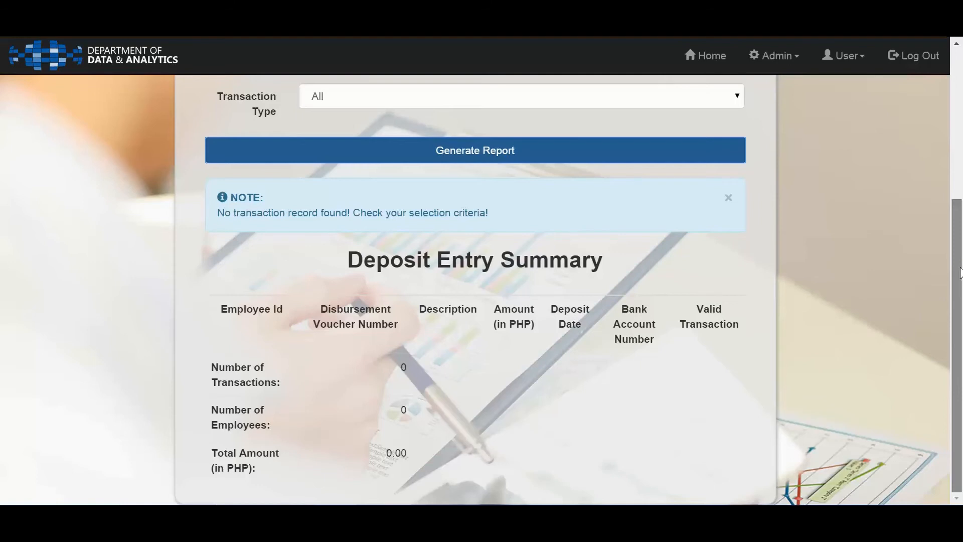
pyautogui.moveTo(959, 226); pyautogui.dragTo(946, 90)
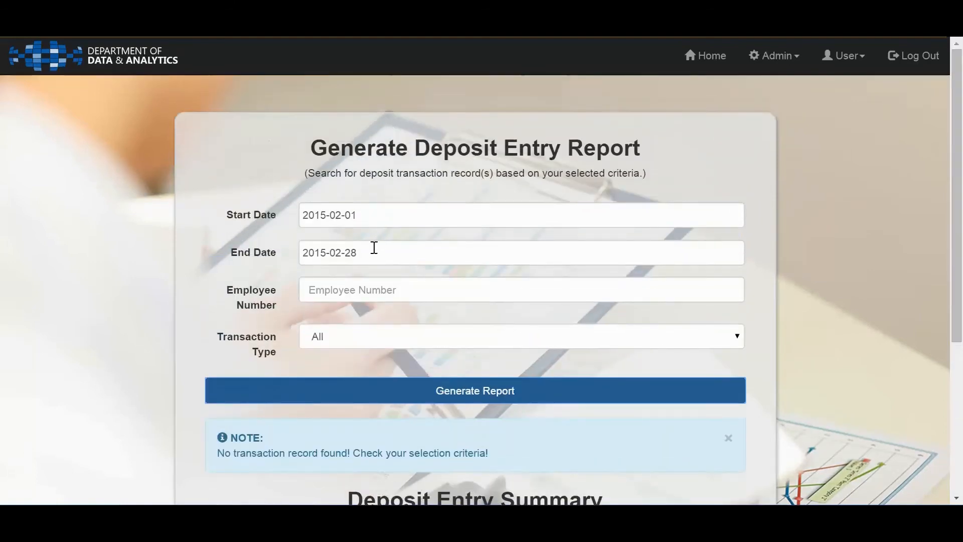
# Clear both the Start Date and the End Date from the deposit report criteria
pyautogui.moveTo(361, 215); pyautogui.dragTo(245, 201)
pyautogui.press('BackSpace')
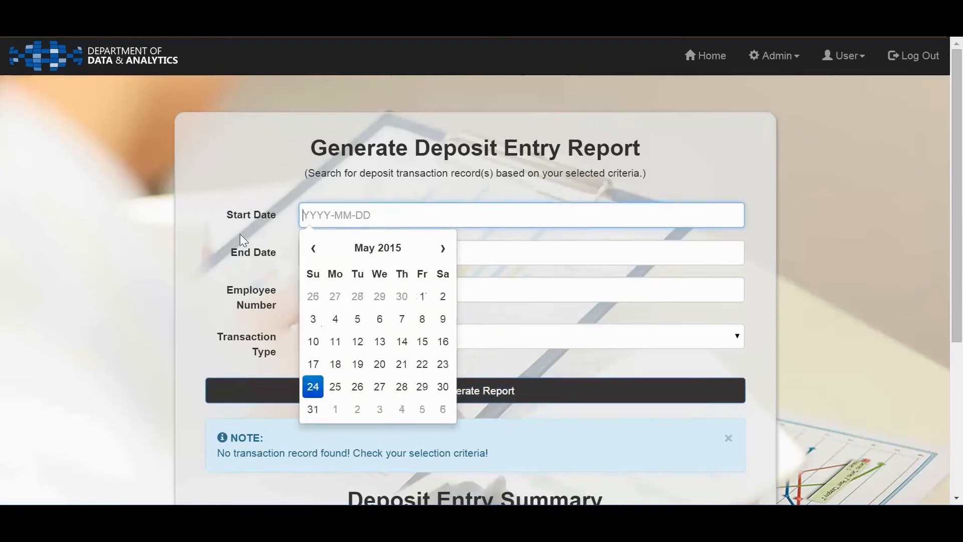
pyautogui.click(648, 263)
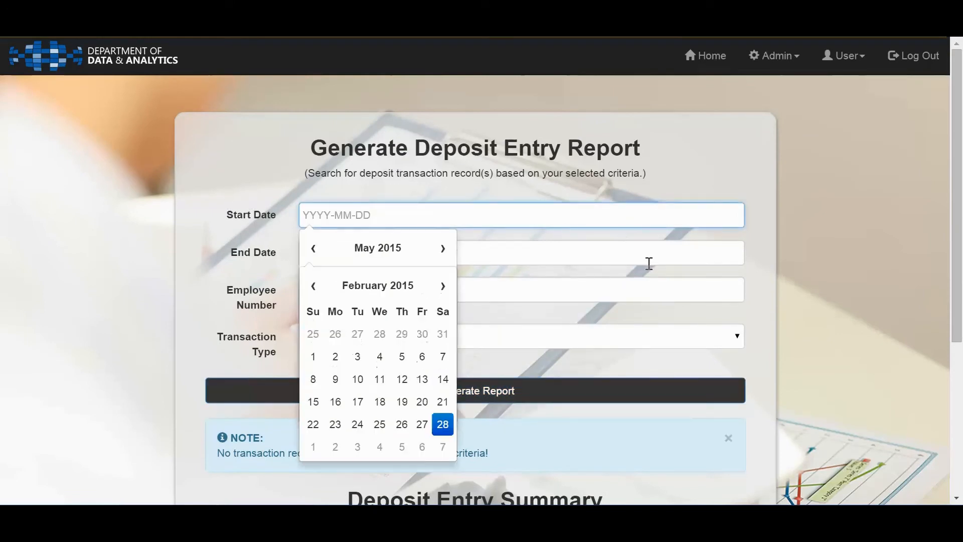
pyautogui.click(574, 193)
pyautogui.moveTo(402, 254); pyautogui.dragTo(272, 249)
pyautogui.press('BackSpace')
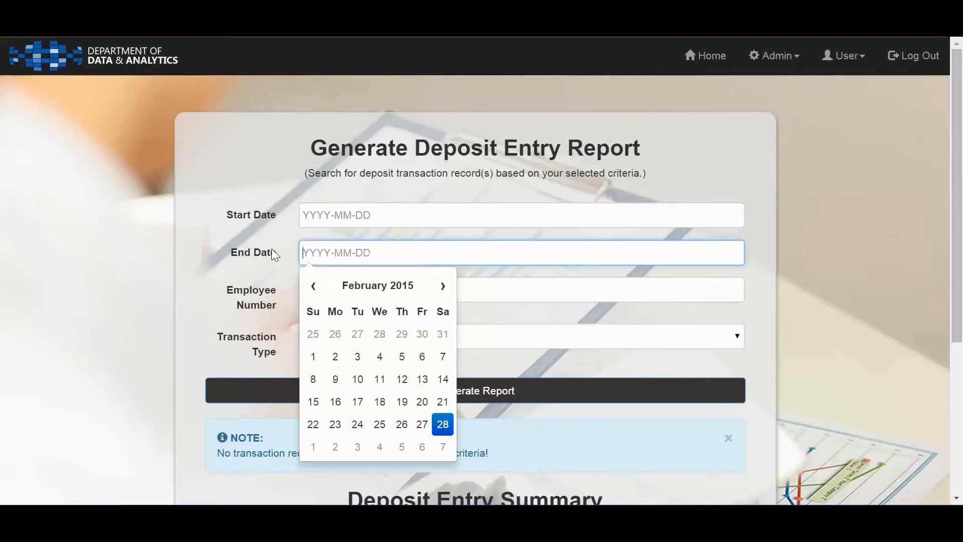
pyautogui.click(251, 234)
# Set the Transaction Type to Invalid Only and generate the deposit report without a date range
pyautogui.click(359, 336)
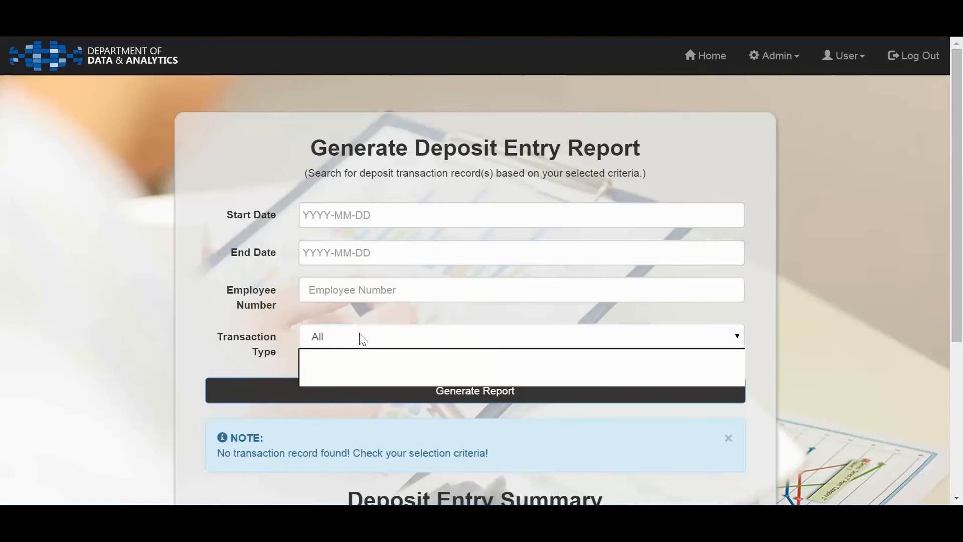
pyautogui.click(373, 380)
pyautogui.click(385, 391)
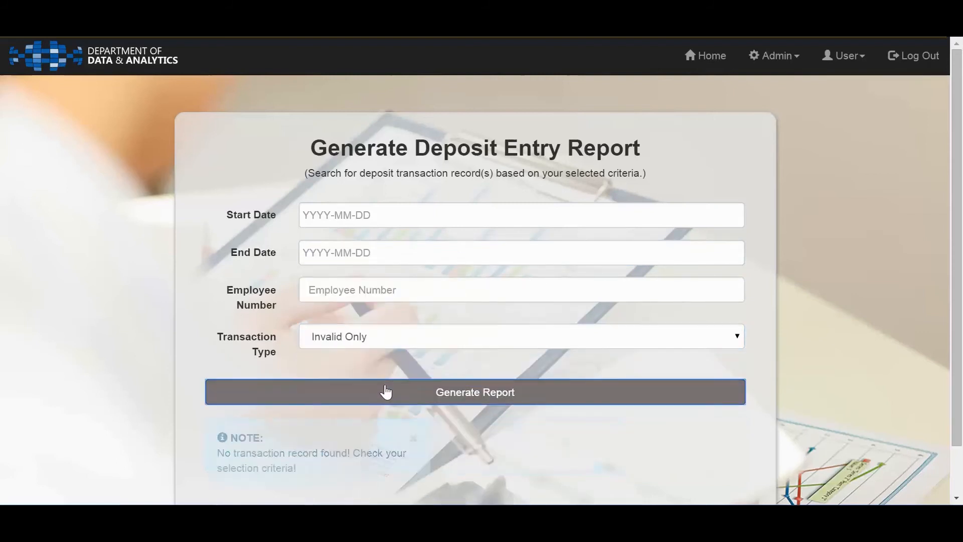
# Examine the listed invalid transactions and the totals in the Deposit Entry Summary
pyautogui.moveTo(960, 177); pyautogui.dragTo(962, 383)
pyautogui.scroll(2, 935, 331)
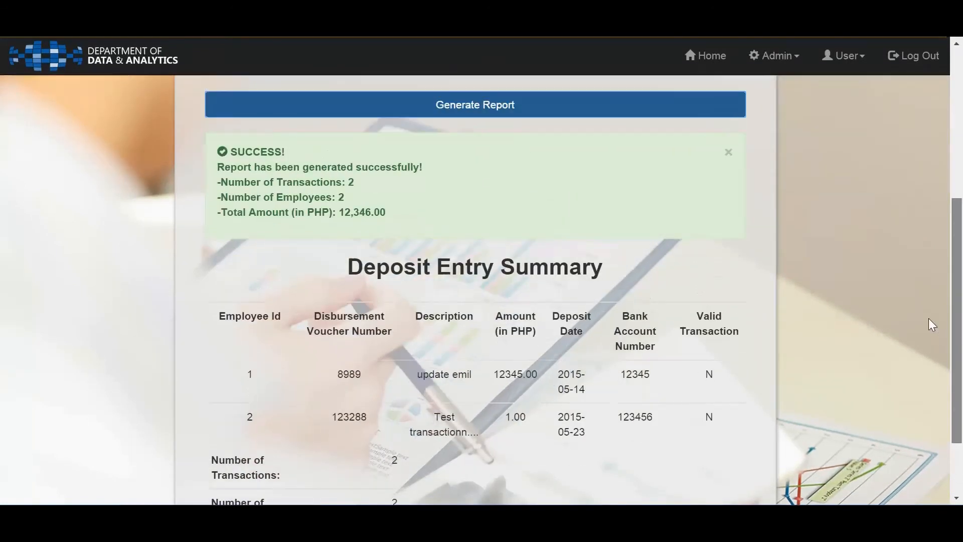
pyautogui.scroll(-2, 934, 327)
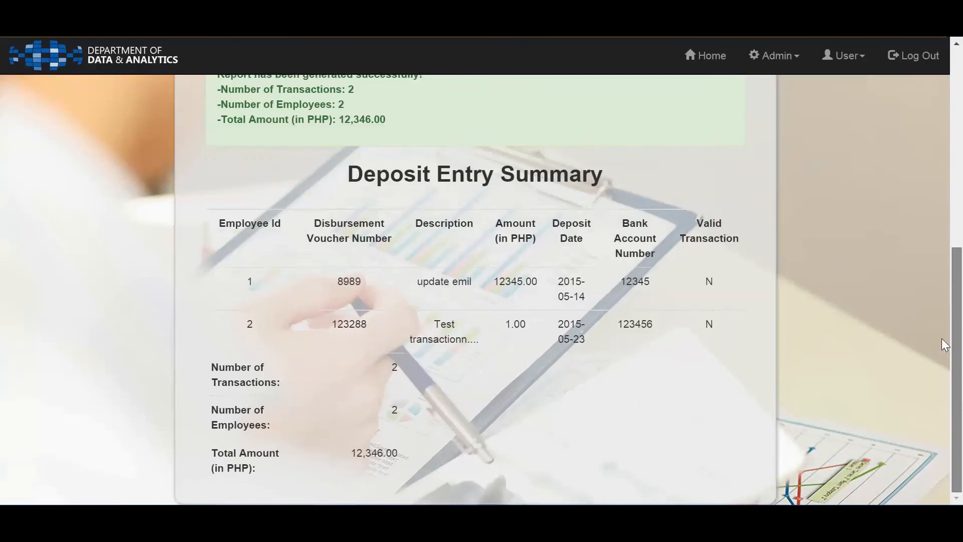
pyautogui.scroll(2, 937, 331)
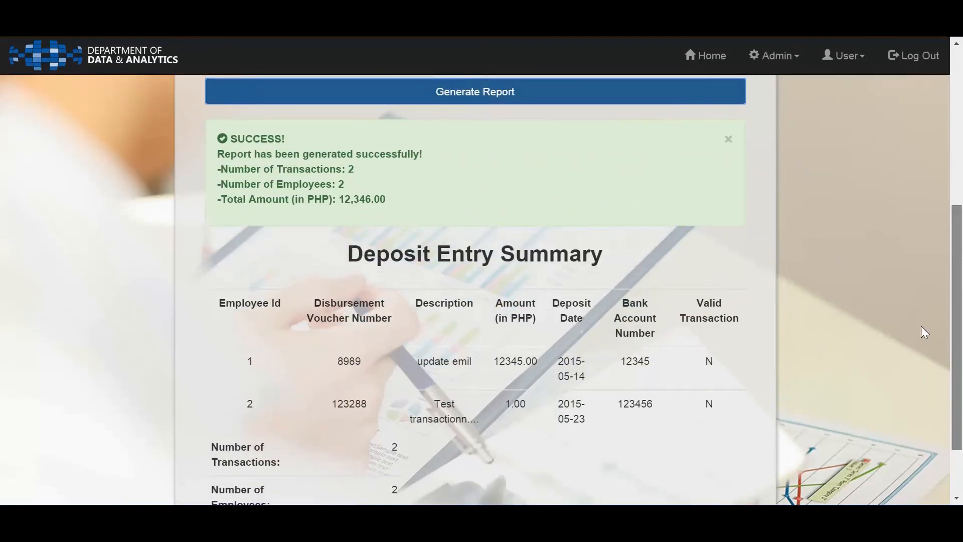
pyautogui.scroll(-1, 922, 327)
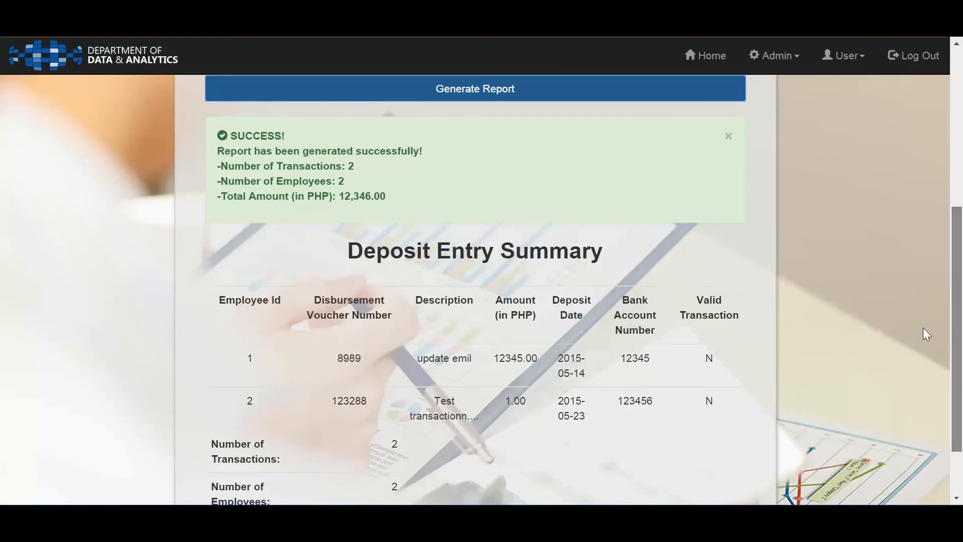
pyautogui.scroll(-1, 928, 335)
pyautogui.scroll(-1, 928, 331)
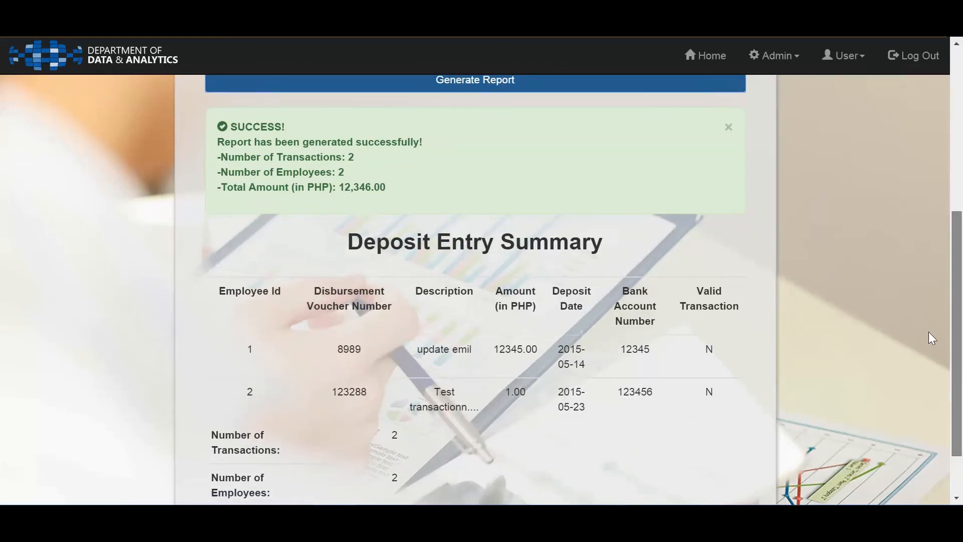
# Set the Transaction Type to All, enter the employee's number, generate the deposit report and review its summary
pyautogui.scroll(5, 912, 281)
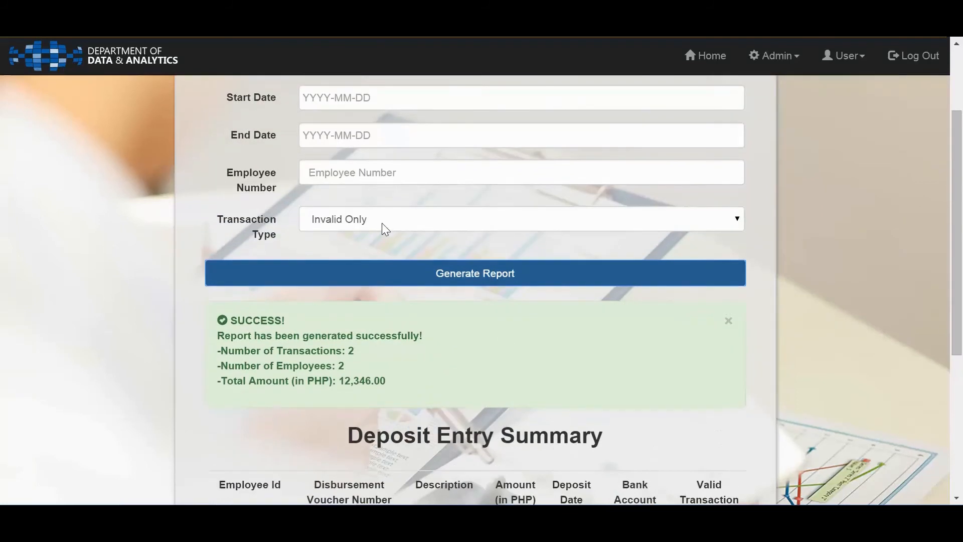
pyautogui.click(381, 222)
pyautogui.click(379, 239)
pyautogui.click(355, 174)
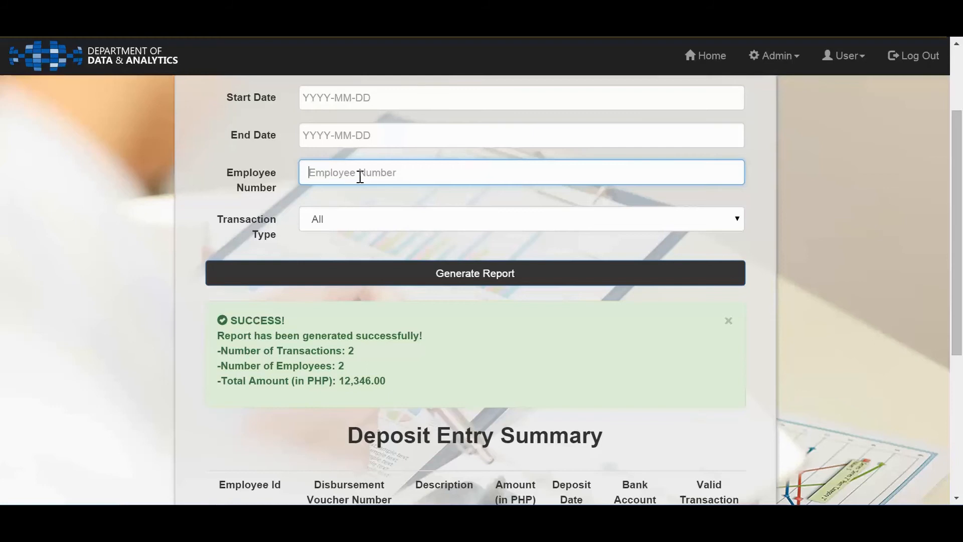
pyautogui.write('9')
pyautogui.click(353, 279)
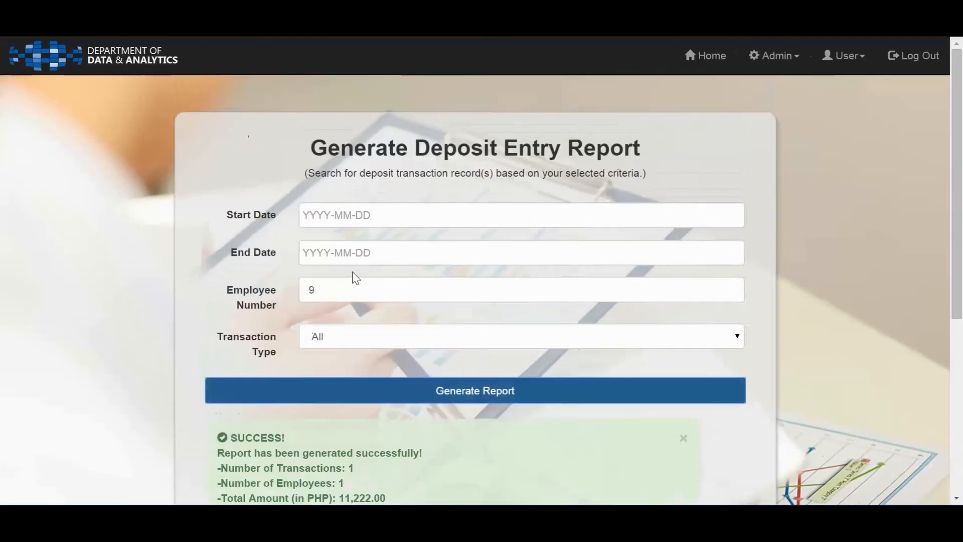
pyautogui.scroll(-4, 962, 212)
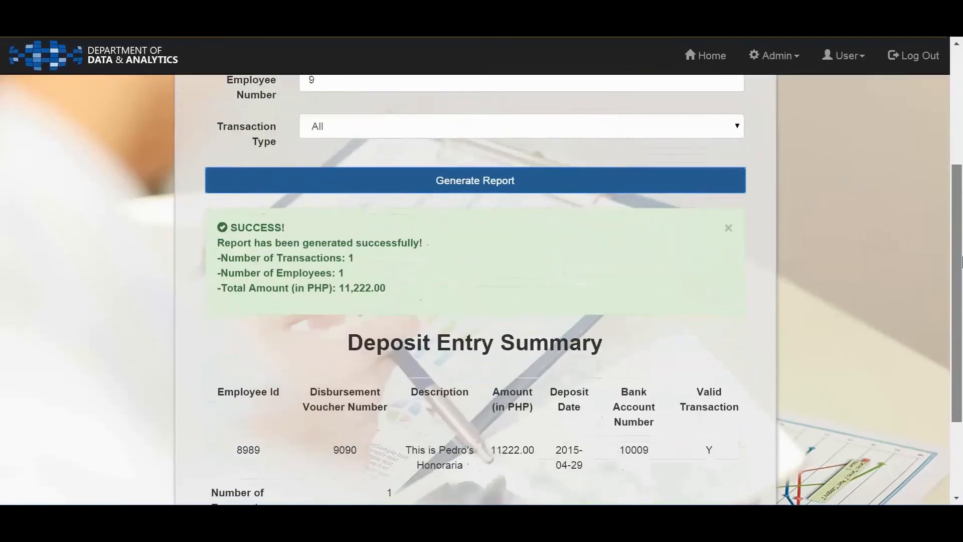
pyautogui.moveTo(962, 263); pyautogui.dragTo(962, 348)
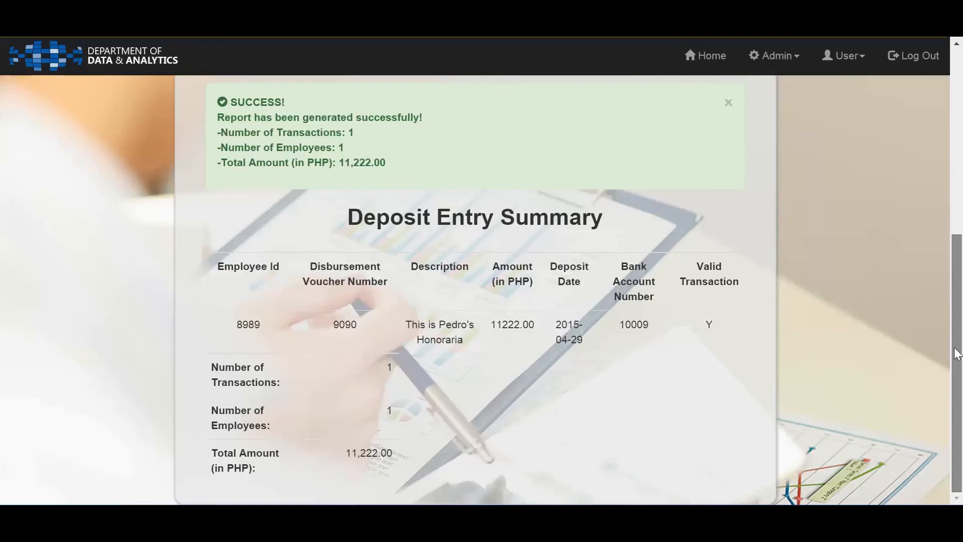
# Return to the deposit report criteria, view the user account options and log out of the administrator account
pyautogui.moveTo(956, 354); pyautogui.dragTo(853, 136)
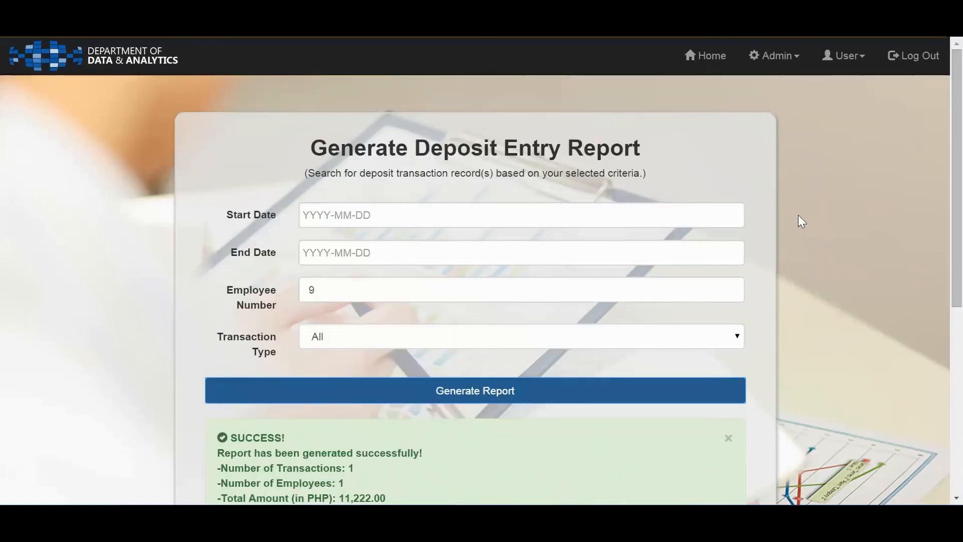
pyautogui.moveTo(730, 208)
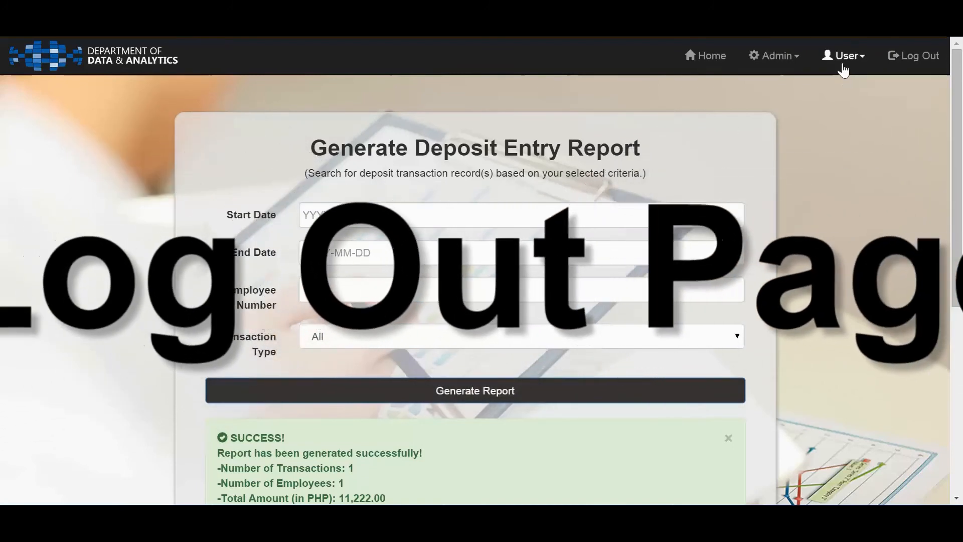
pyautogui.click(843, 69)
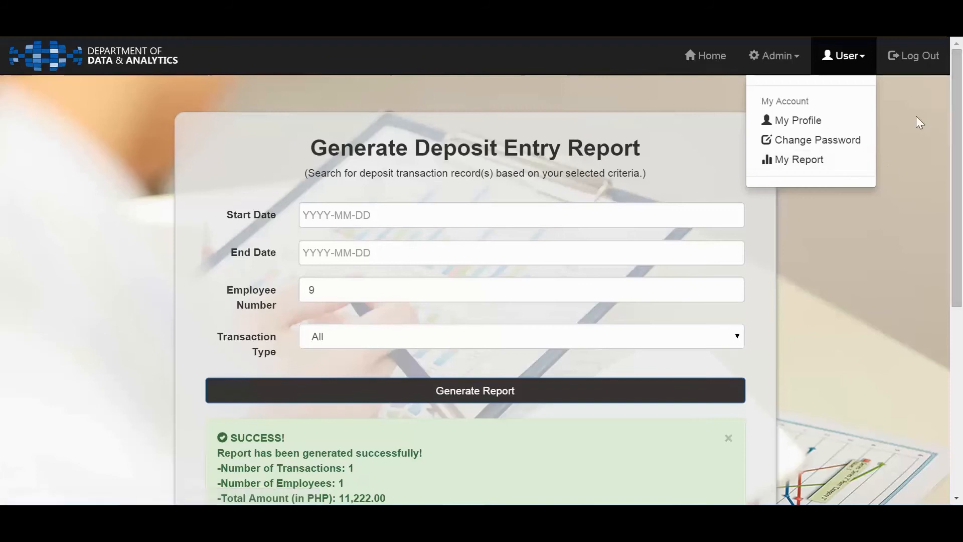
pyautogui.click(894, 57)
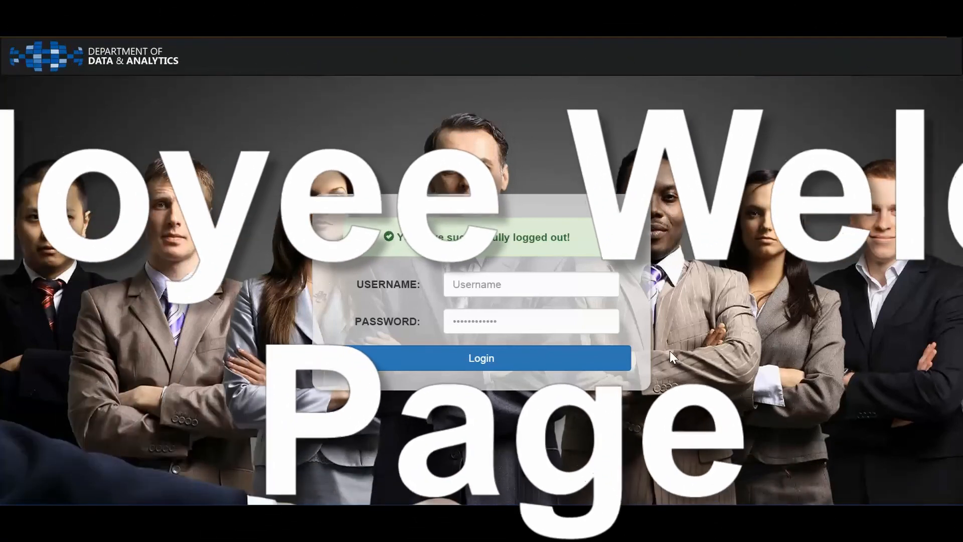
# Log in to the employee account with its username and account password, and dismiss the offer to save the password
pyautogui.click(486, 286)
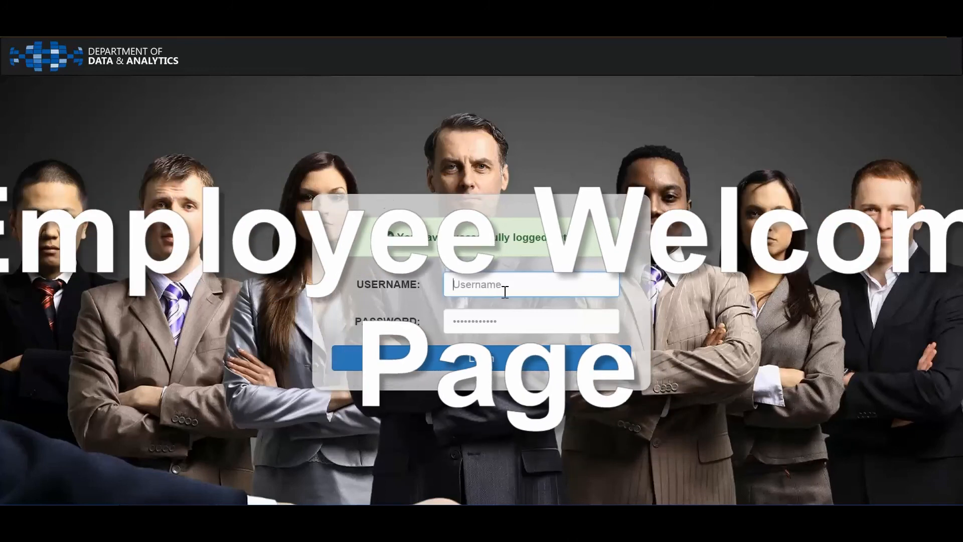
pyautogui.write('emilpastor')
pyautogui.press('Tab')
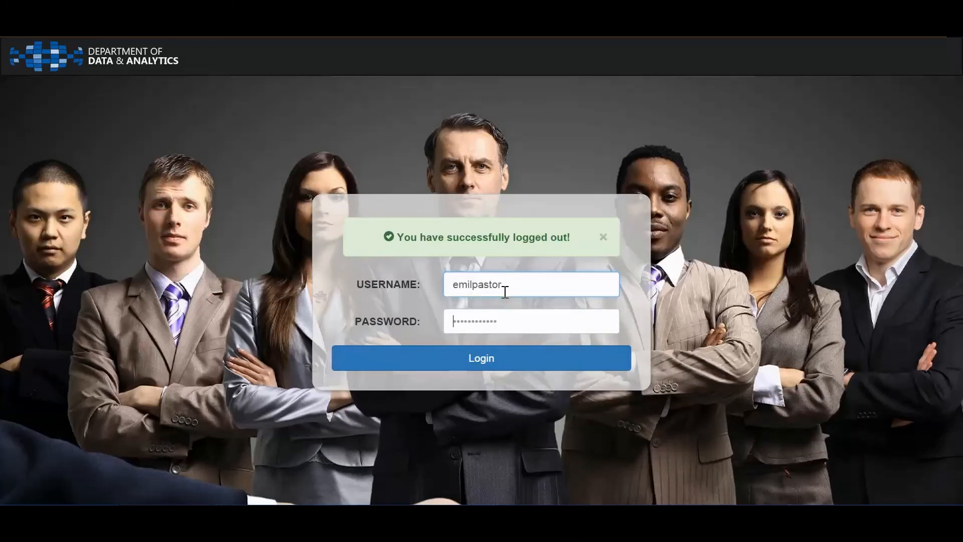
pyautogui.write('•••••••••')
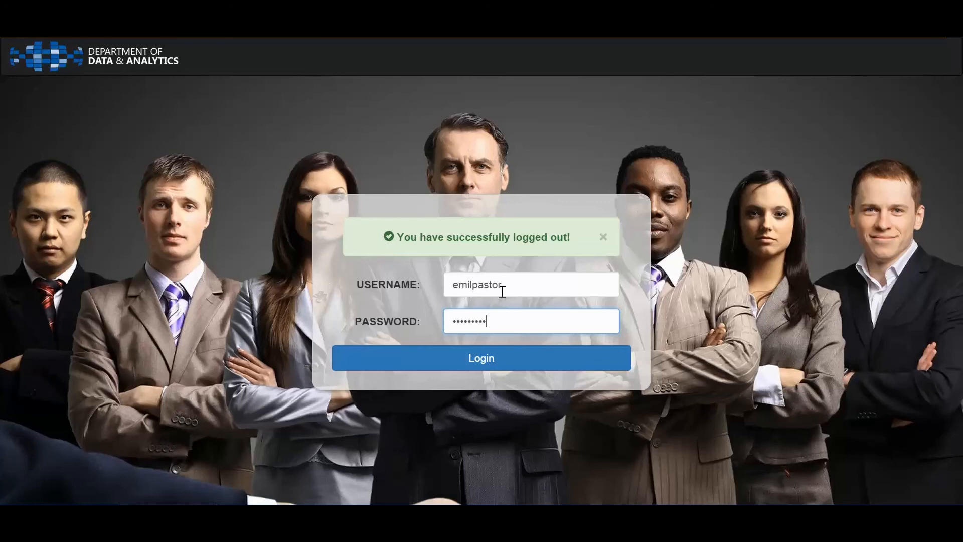
pyautogui.click(531, 361)
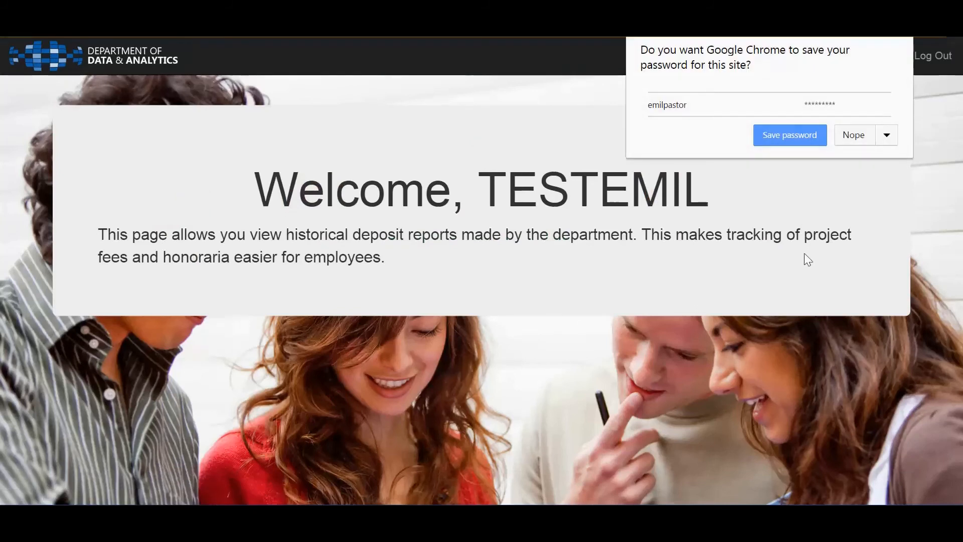
pyautogui.click(805, 254)
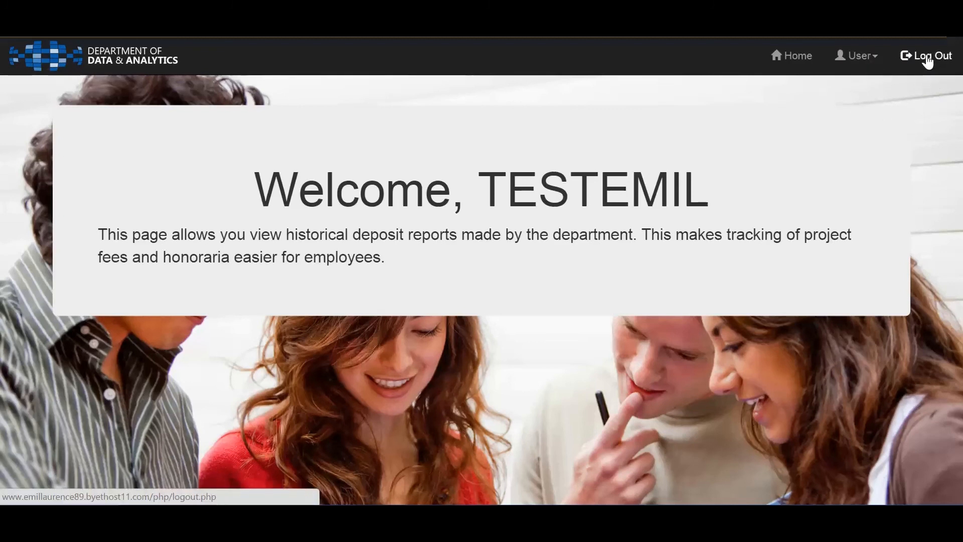
# Open the logged-in employee's My Profile page from the user account options
pyautogui.click(870, 58)
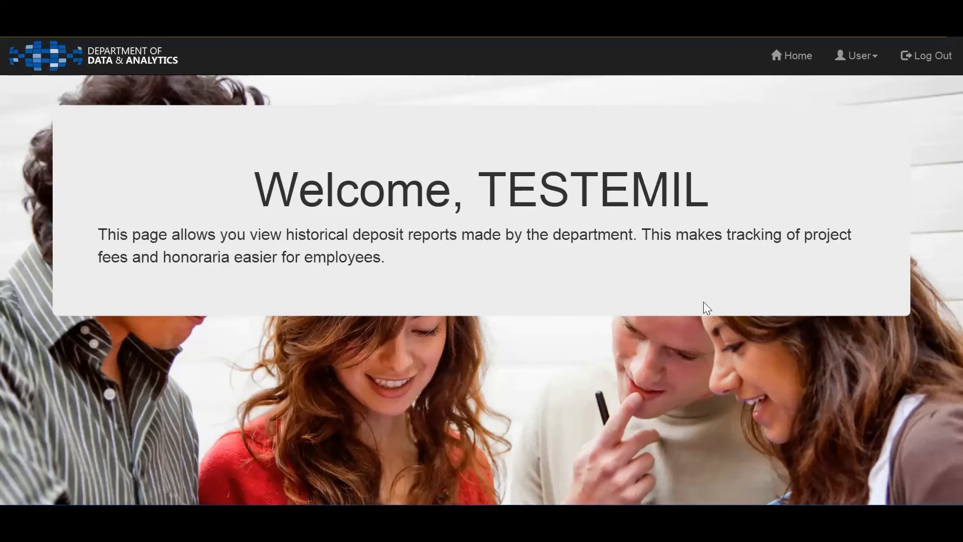
pyautogui.click(856, 55)
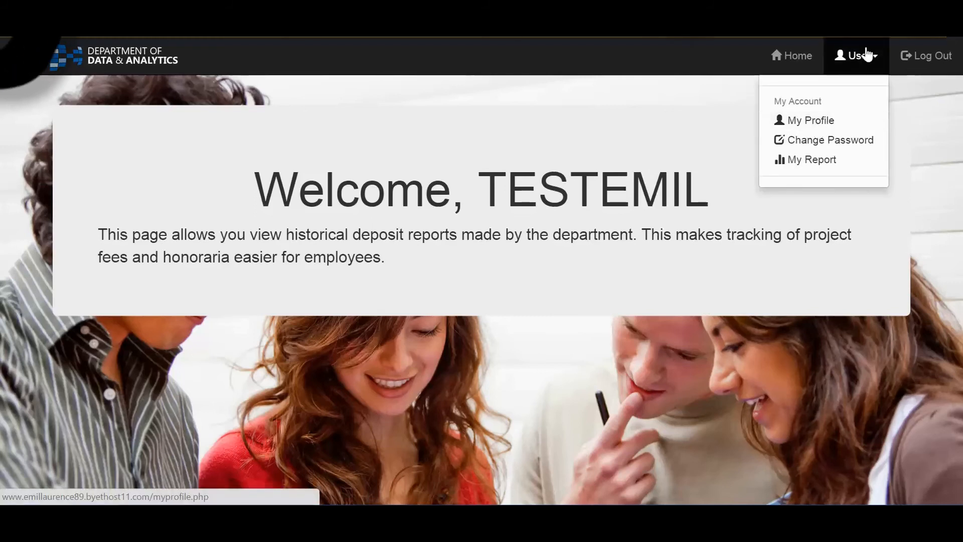
pyautogui.click(807, 127)
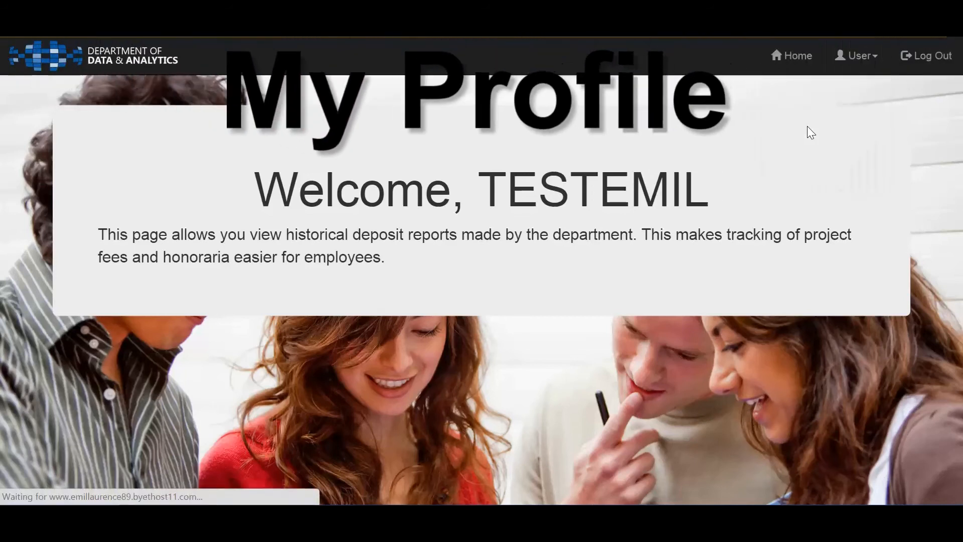
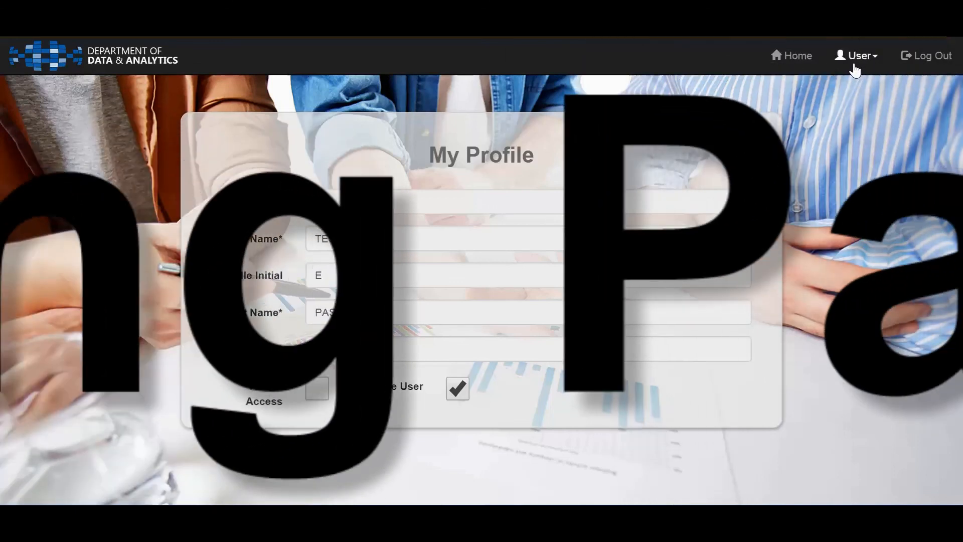
# Open the Change Password page, enter the current account password and reuse it as the new password and confirmation, and submit
pyautogui.click(851, 63)
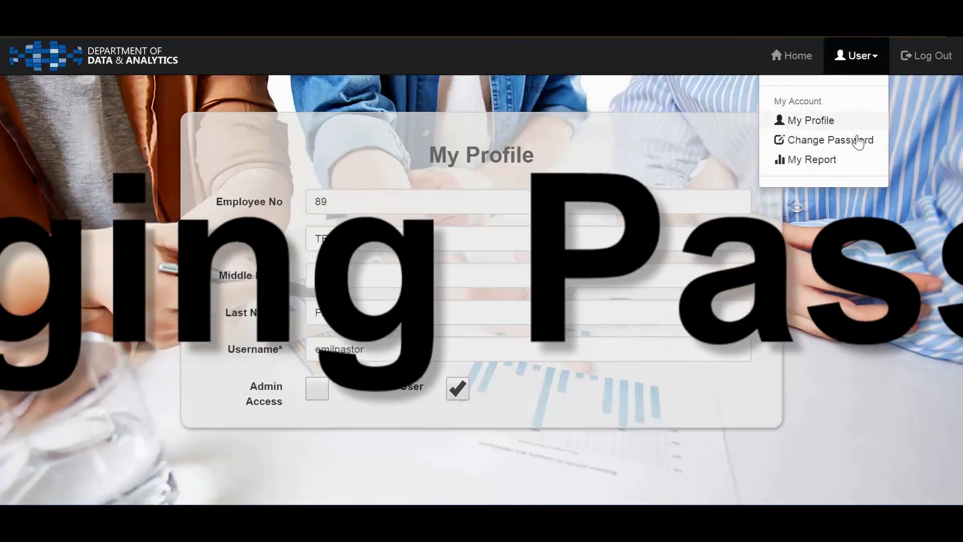
pyautogui.click(859, 140)
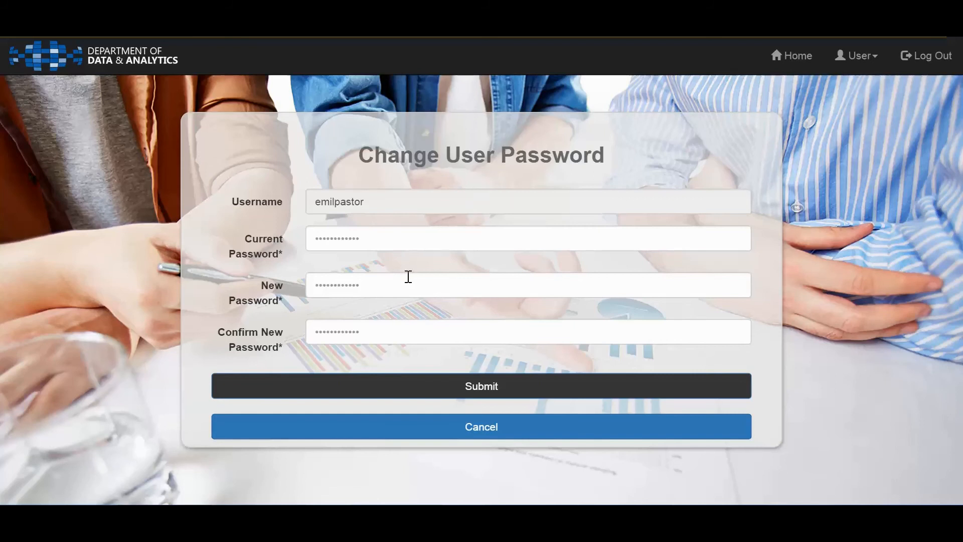
pyautogui.click(397, 242)
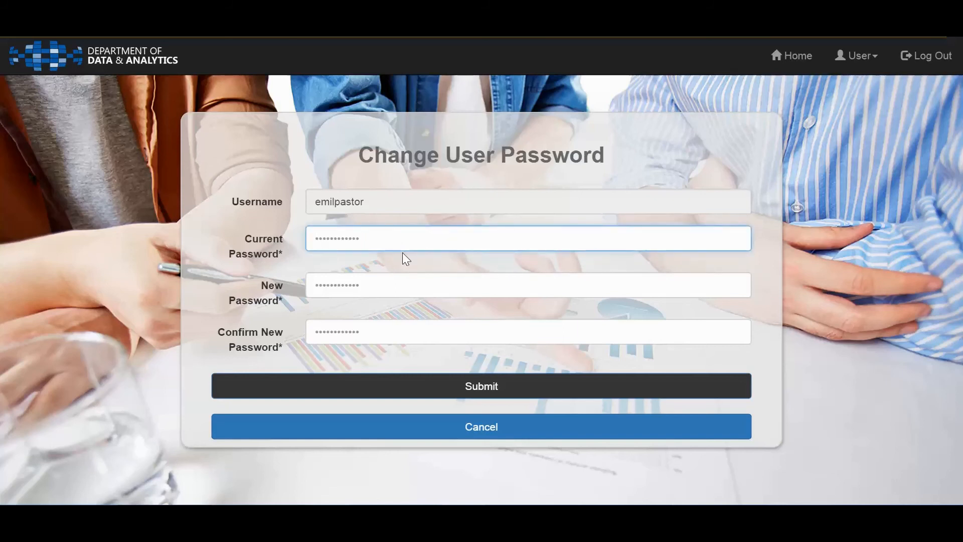
pyautogui.write('•••••••••')
pyautogui.press('Tab')
pyautogui.write('•••••••••')
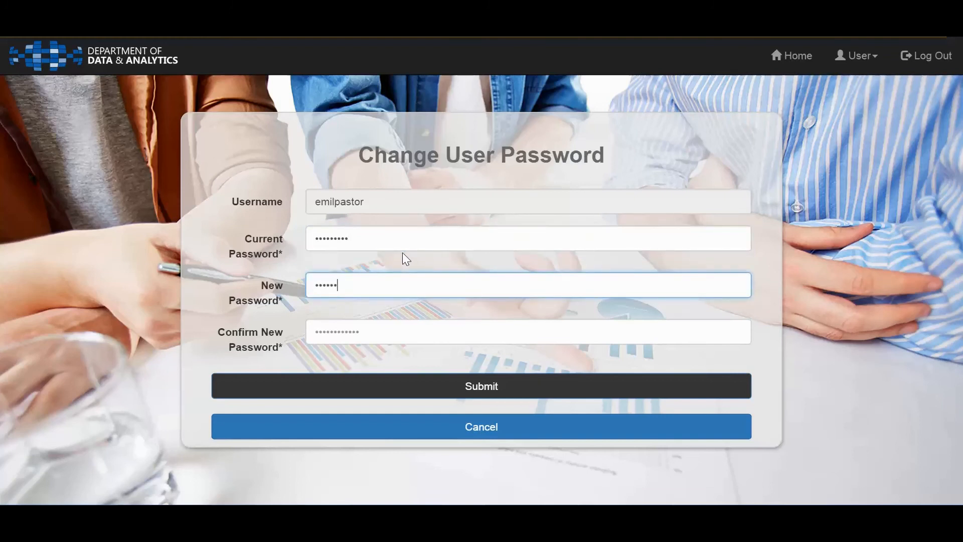
pyautogui.press('Tab')
pyautogui.write('••••')
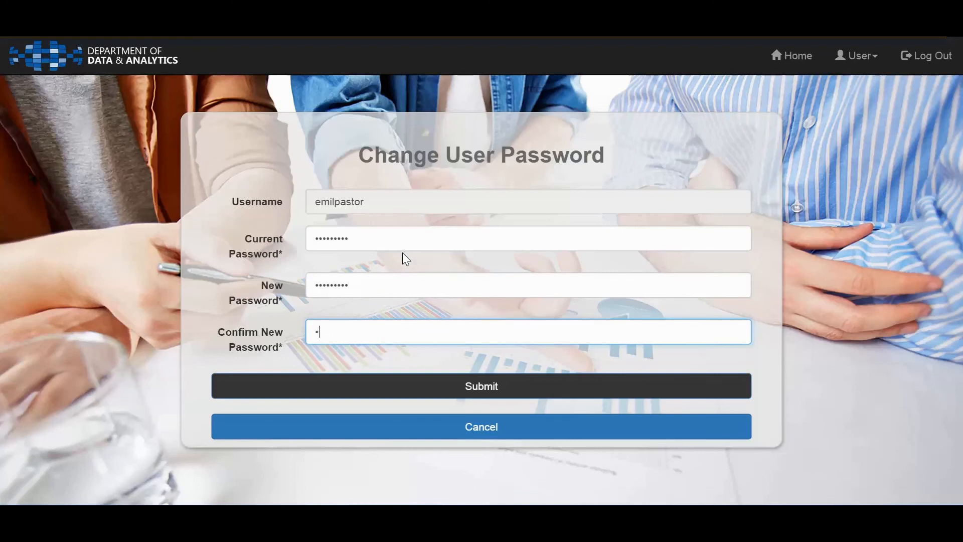
pyautogui.write('•••••')
pyautogui.click(501, 394)
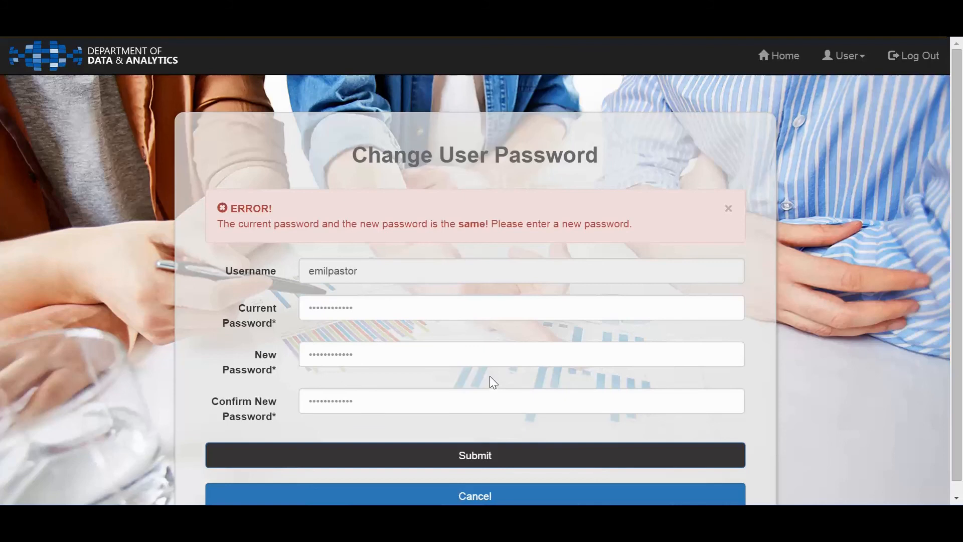
# Enter the current account password and a different new password with its confirmation, submit the change and dismiss the alert
pyautogui.click(436, 309)
pyautogui.write('•••')
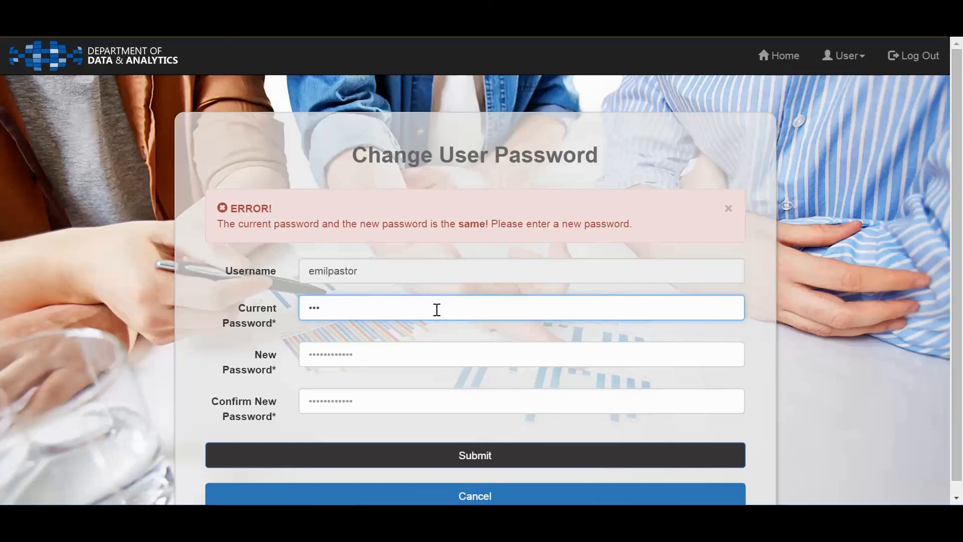
pyautogui.press('BackSpace')
pyautogui.press('BackSpace')
pyautogui.write('•••••••••')
pyautogui.press('Tab')
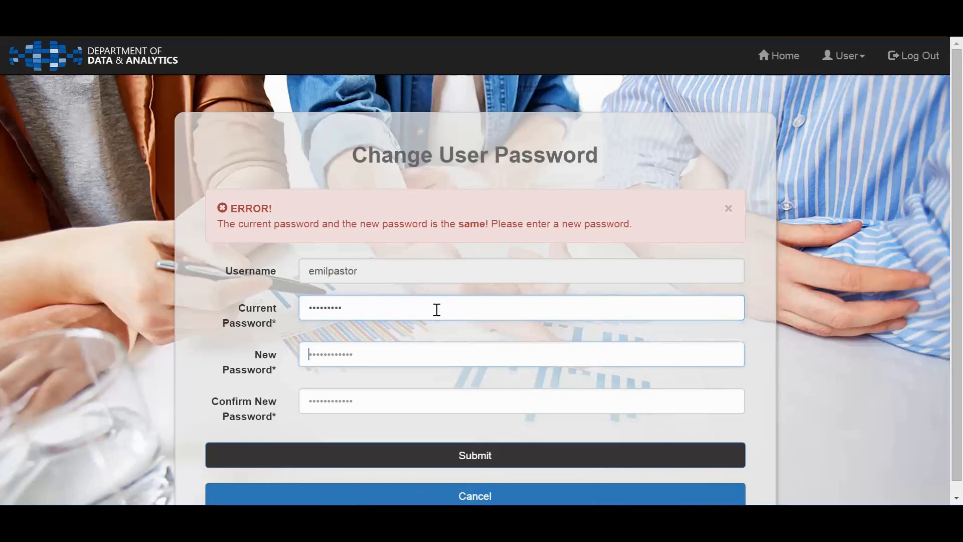
pyautogui.write('••••••••••')
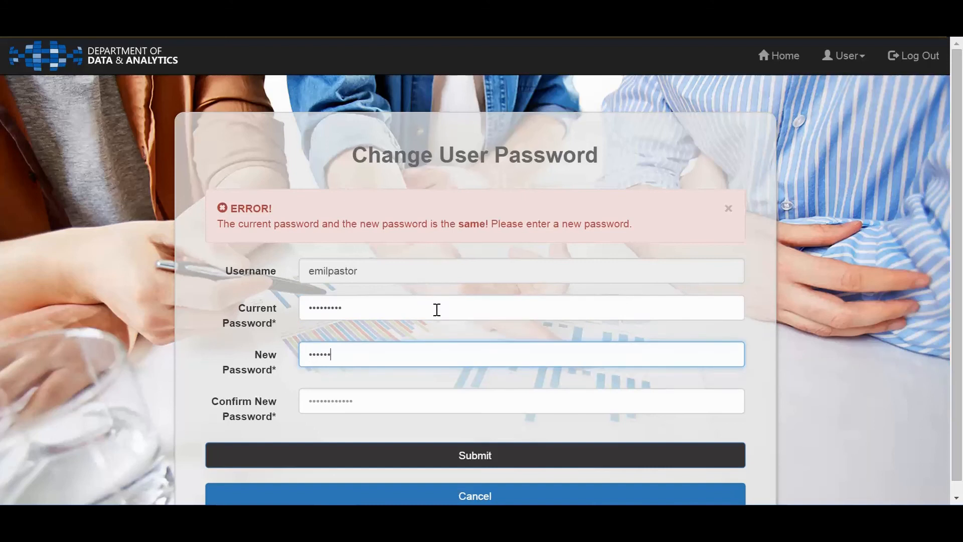
pyautogui.write('••')
pyautogui.press('Tab')
pyautogui.write('••••••••••••')
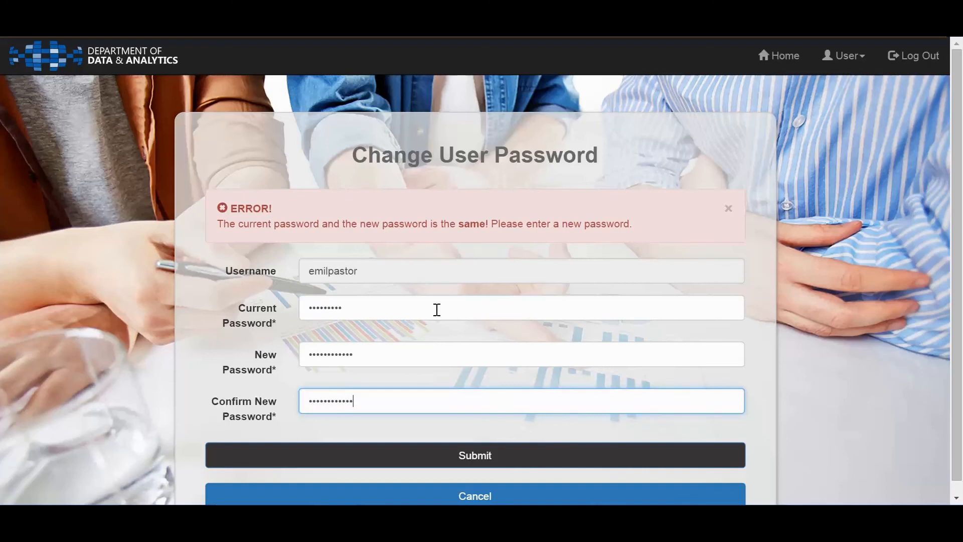
pyautogui.click(505, 465)
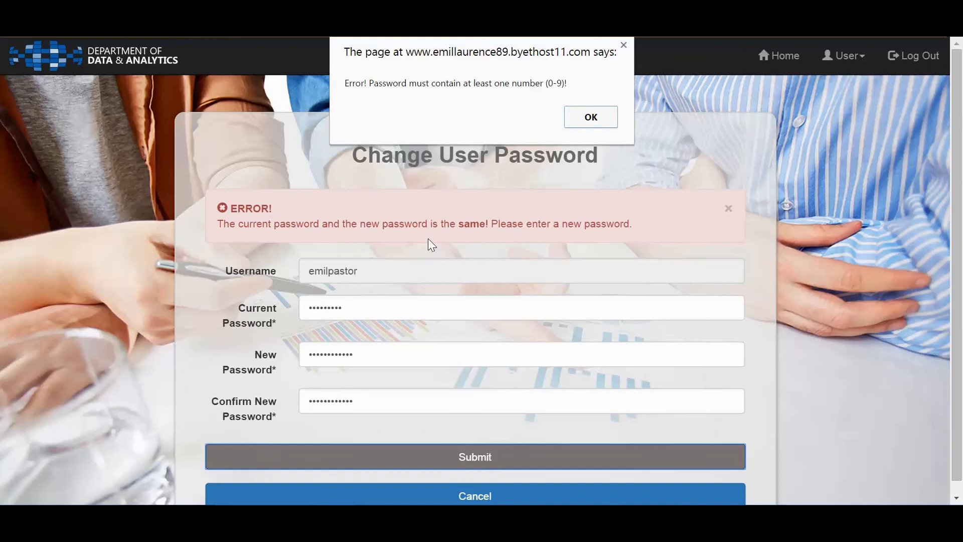
pyautogui.click(587, 120)
# Replace the new password and its confirmation with a password combining letters and numbers, and submit the change
pyautogui.click(417, 365)
pyautogui.hotkey('ctrl', 'a')
pyautogui.write('abc123456789')
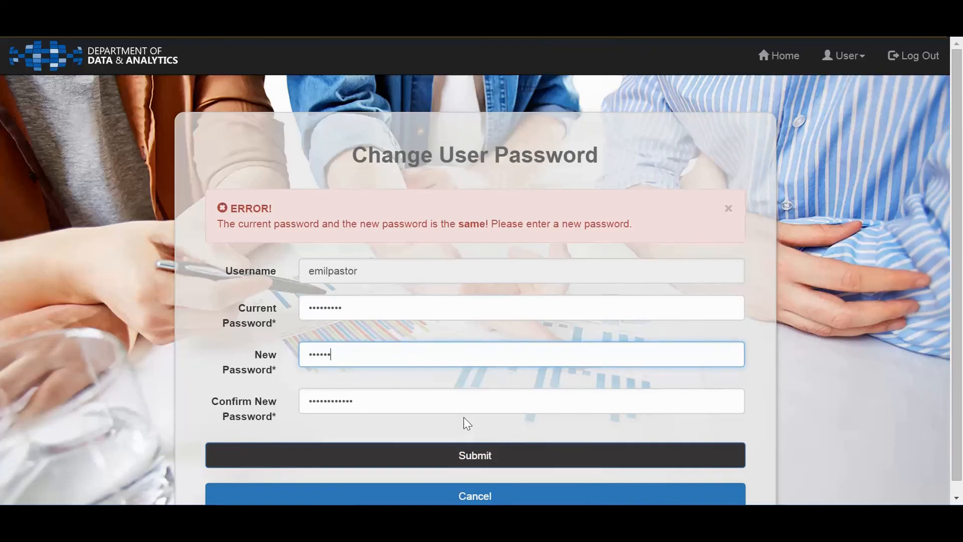
pyautogui.press('Tab')
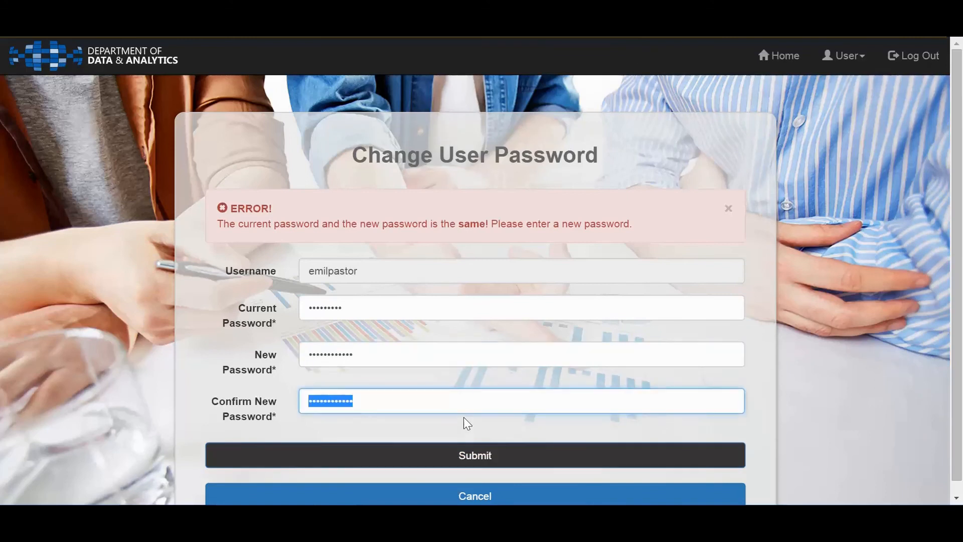
pyautogui.write('abc123456789')
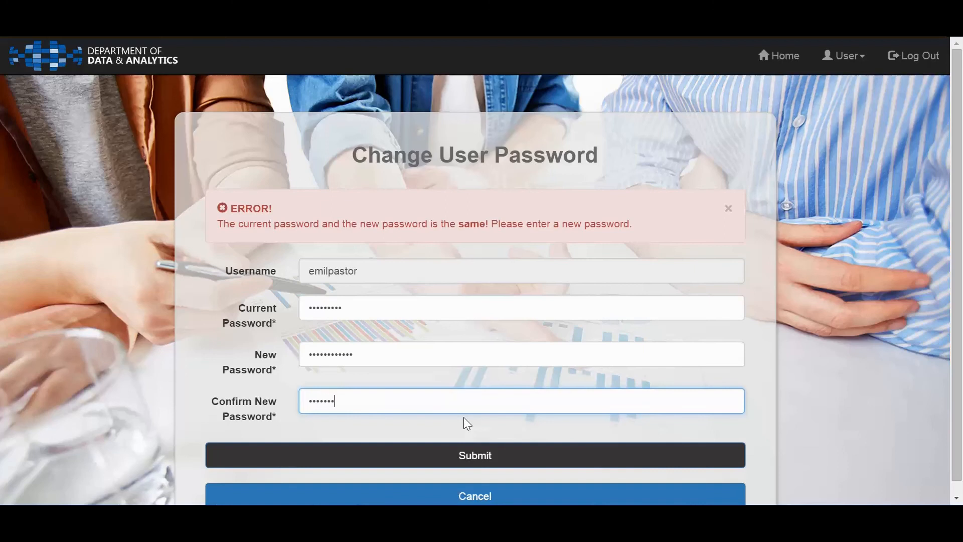
pyautogui.click(479, 457)
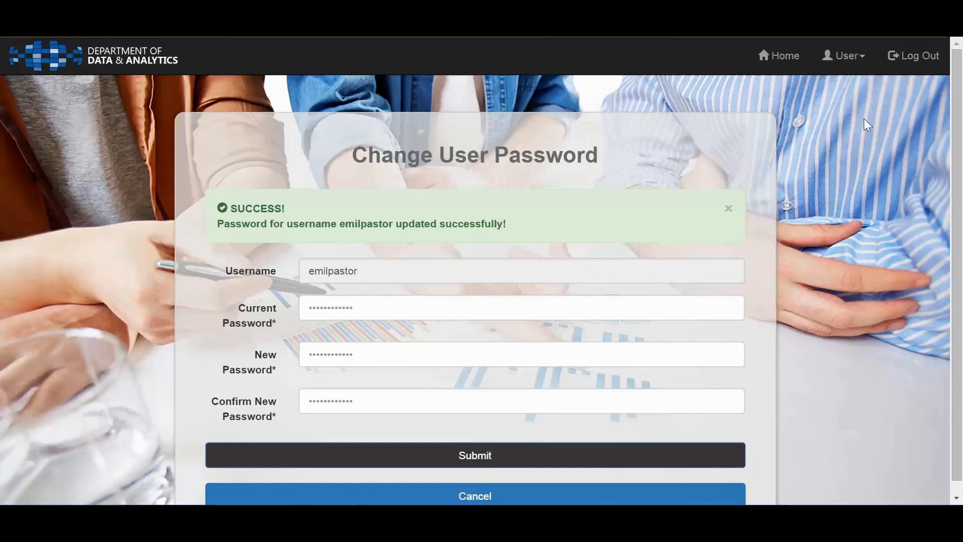
# Log out of the employee account and fill in the employee's username on the login page
pyautogui.click(905, 56)
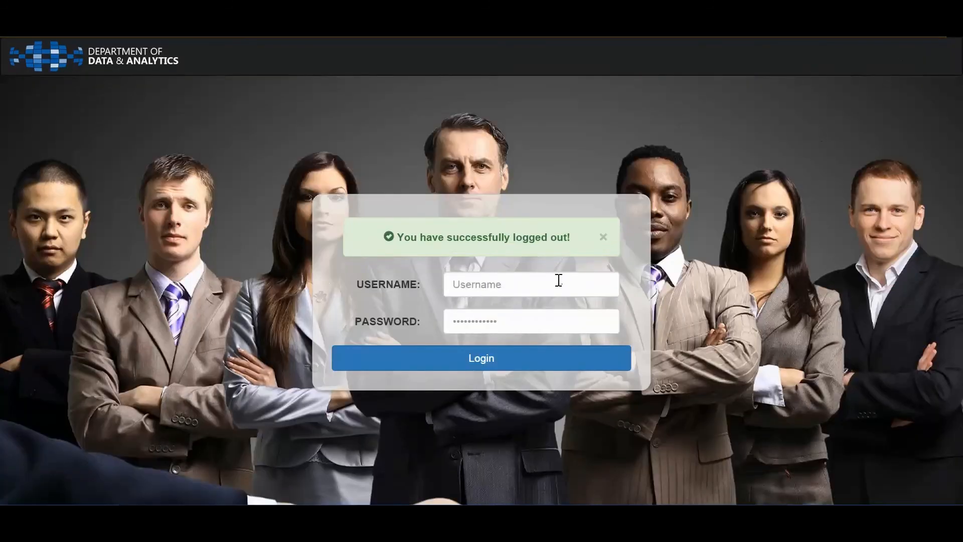
pyautogui.click(560, 281)
pyautogui.write('emil')
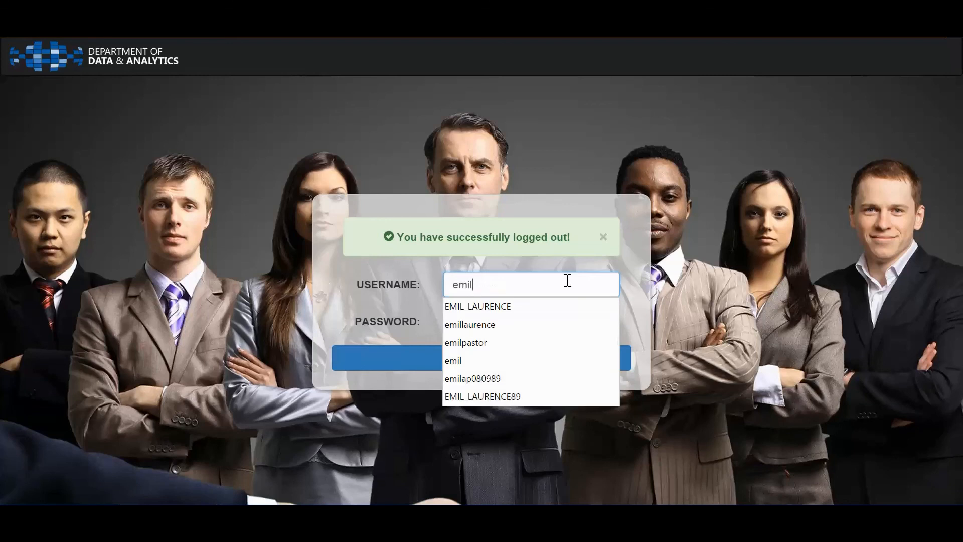
pyautogui.write('laur')
pyautogui.press('BackSpace')
pyautogui.press('BackSpace')
pyautogui.press('BackSpace')
pyautogui.press('BackSpace')
pyautogui.write('p')
pyautogui.press('Down')
pyautogui.press('Tab')
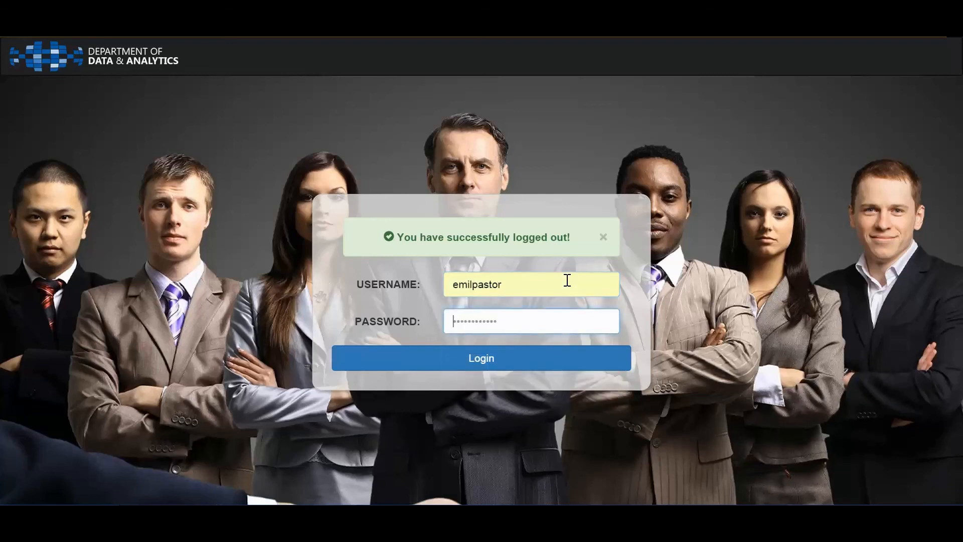
# Enter the new account password and log in to the employee account
pyautogui.write('************')
pyautogui.click(550, 370)
pyautogui.click(733, 272)
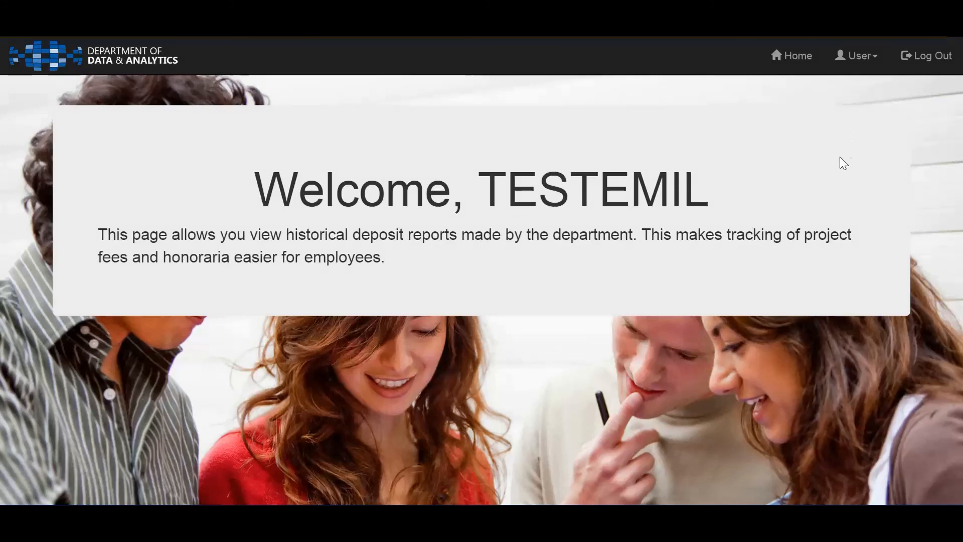
# Open the employee's My Report page and generate the personal deposit report without a reporting month
pyautogui.click(854, 70)
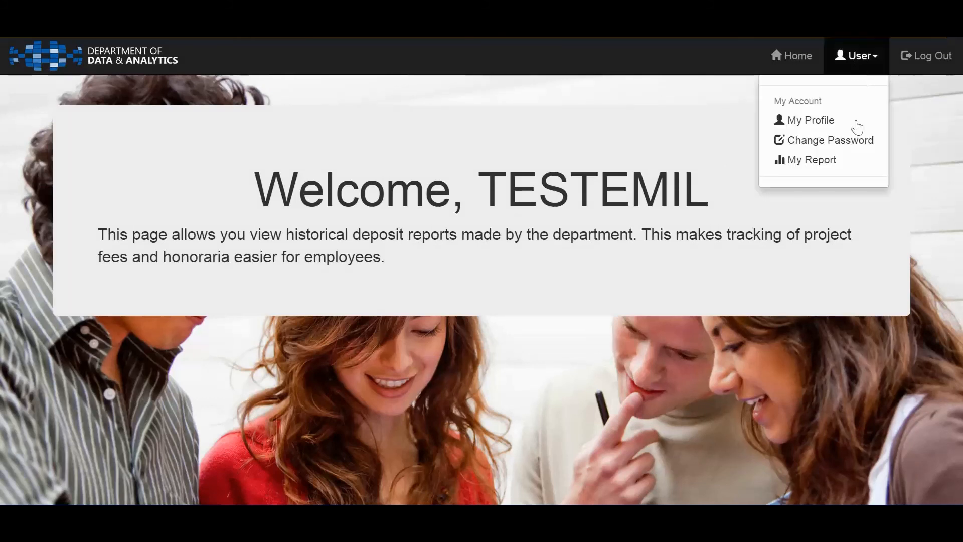
pyautogui.click(818, 161)
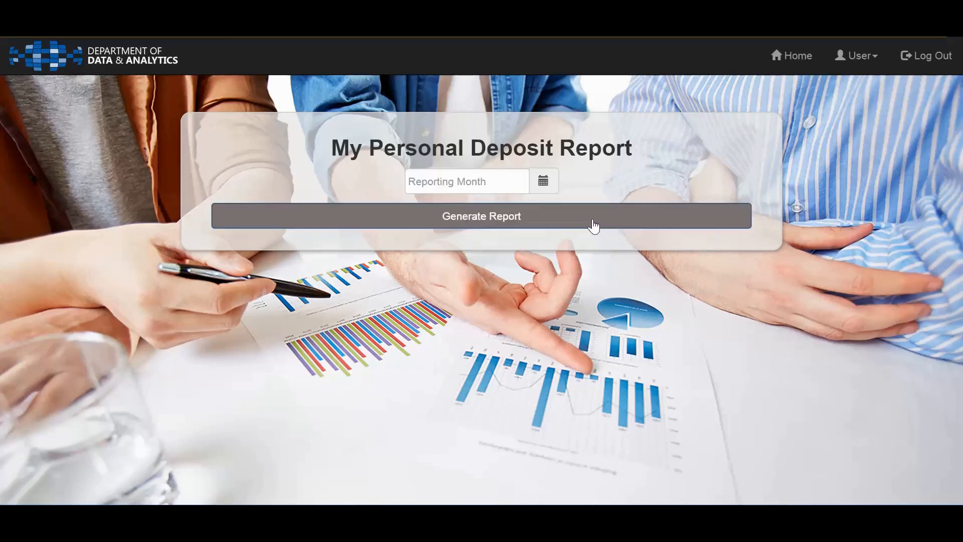
pyautogui.click(579, 226)
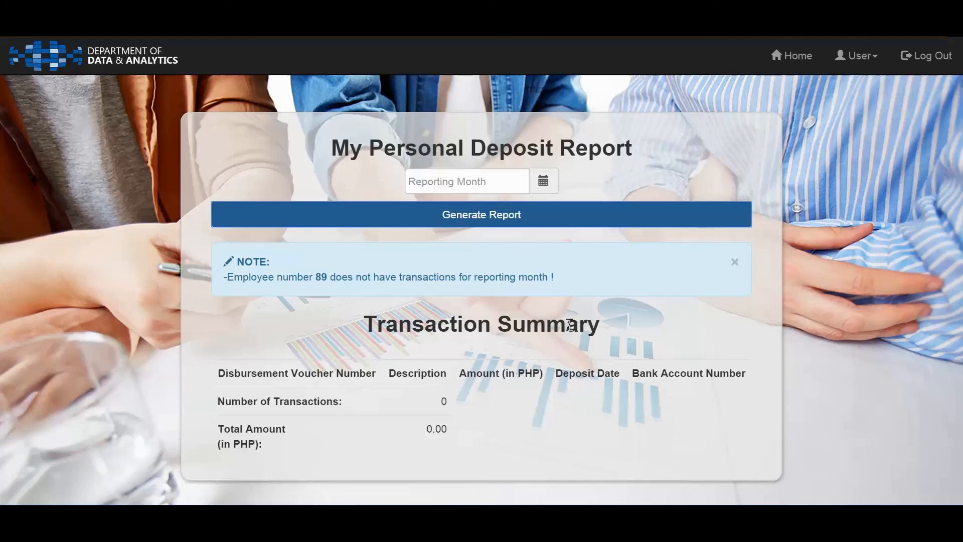
# Log out of the employee account, log in as the administrator with username and account password, and dismiss the save-password offer
pyautogui.click(926, 56)
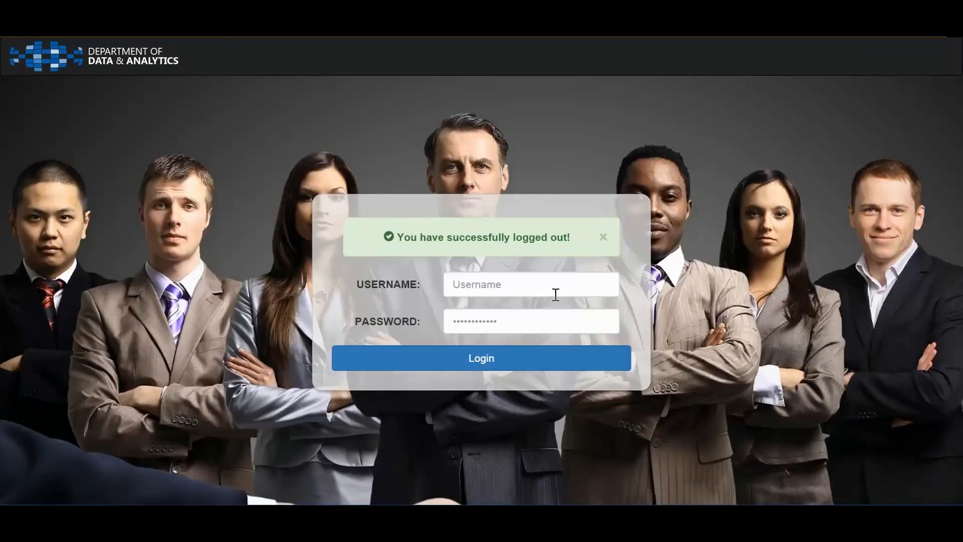
pyautogui.click(554, 290)
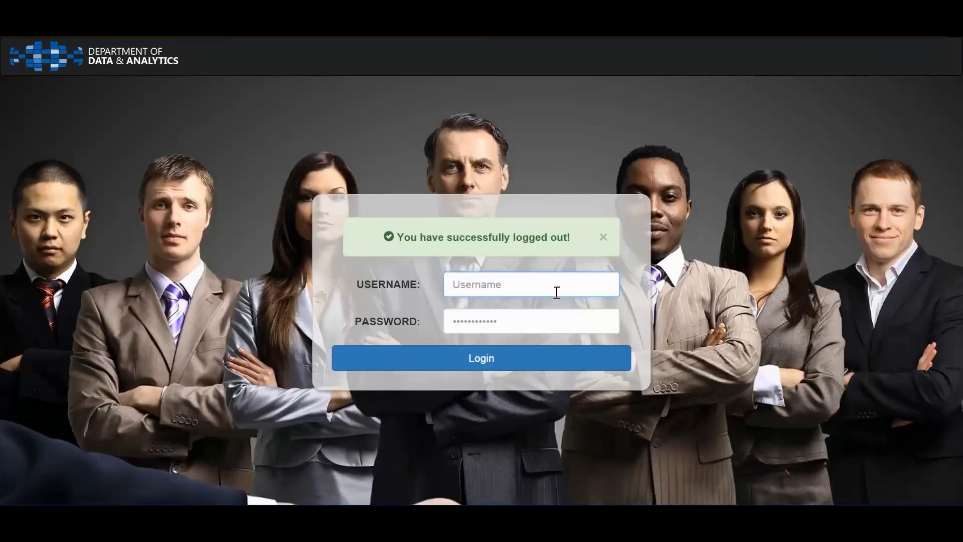
pyautogui.press('Down')
pyautogui.press('Tab')
pyautogui.write('************')
pyautogui.click(550, 360)
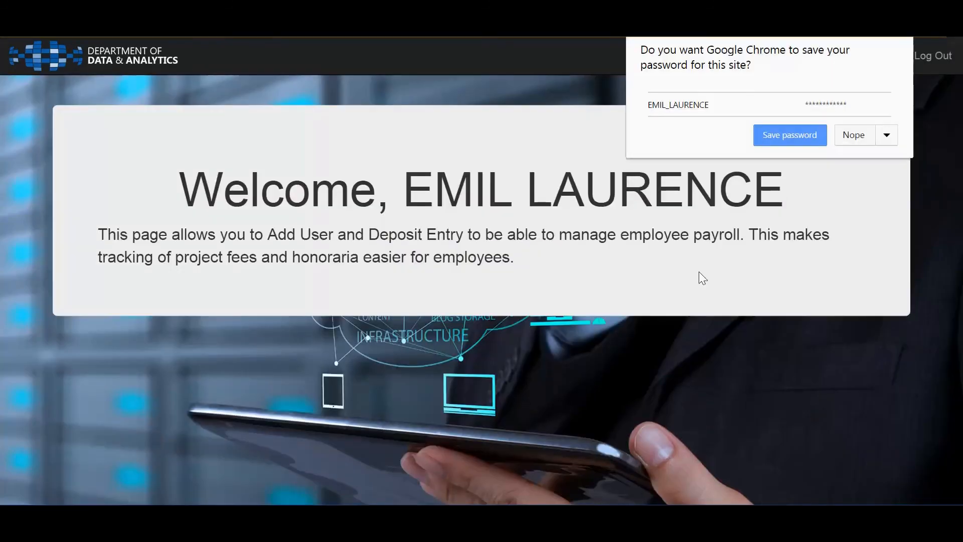
pyautogui.moveTo(759, 233); pyautogui.dragTo(754, 188)
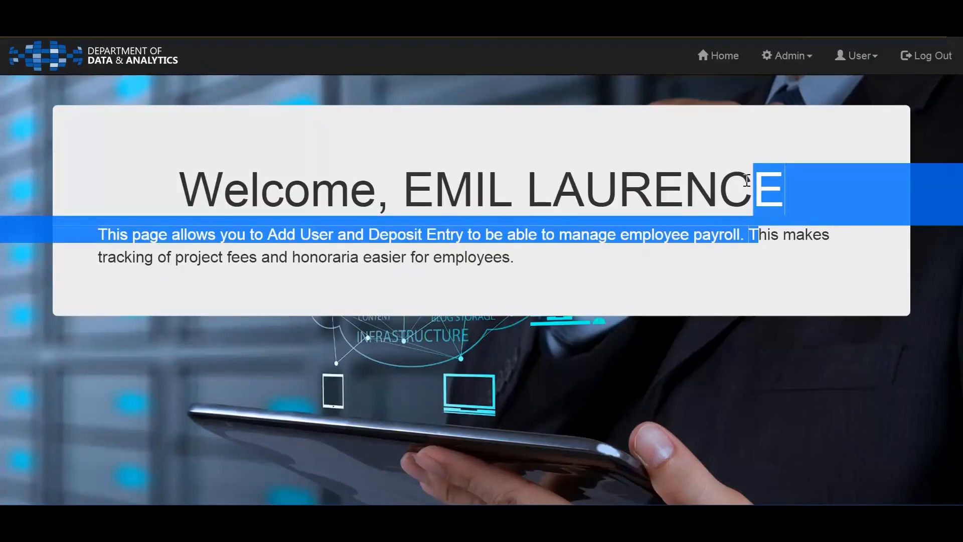
pyautogui.doubleClick(723, 195)
pyautogui.click(807, 119)
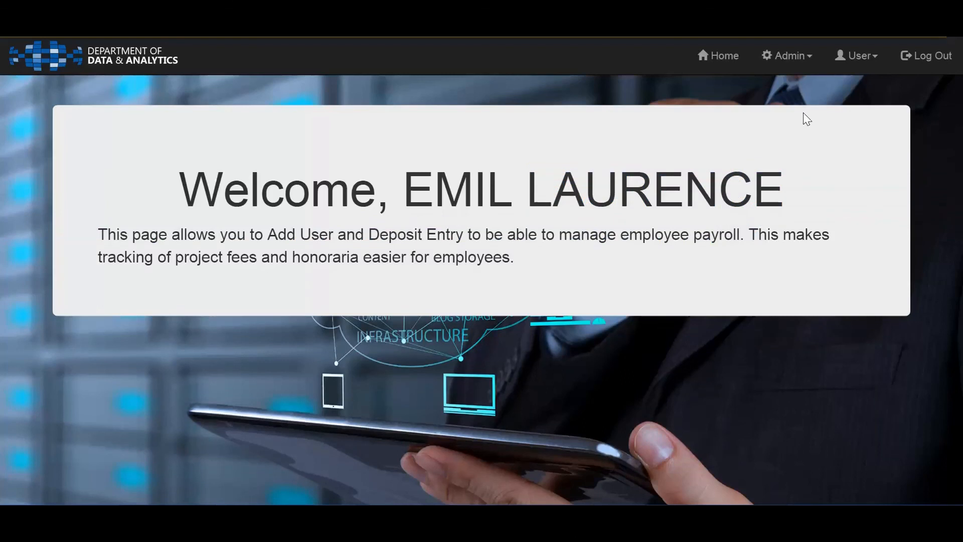
# Open the administrator's My Report page, generate the personal deposit report without a reporting month and review its transaction summary
pyautogui.click(836, 62)
pyautogui.click(827, 165)
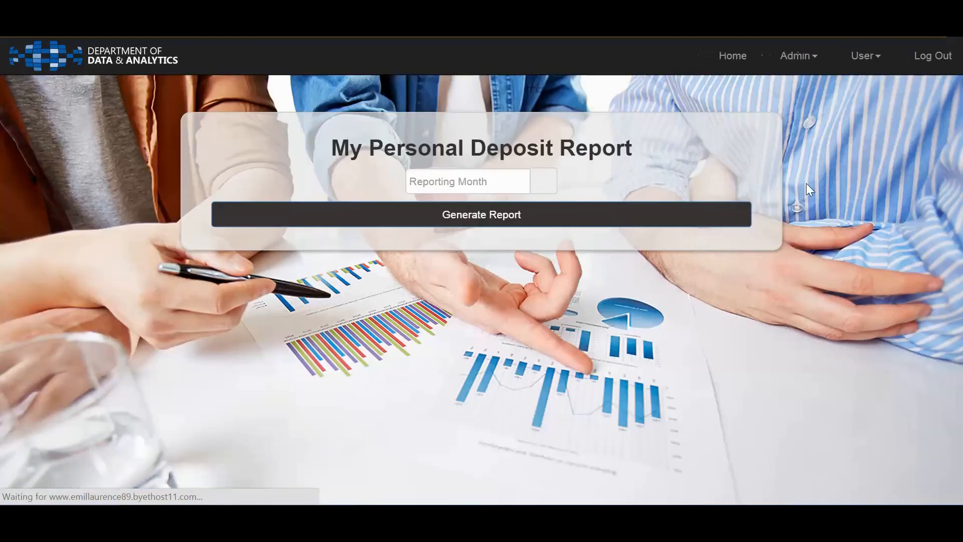
pyautogui.click(492, 214)
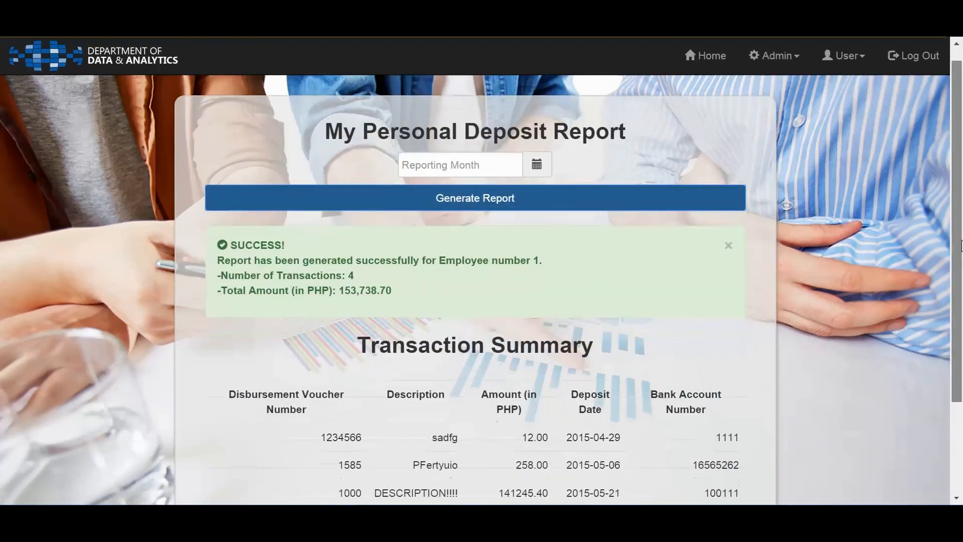
pyautogui.moveTo(961, 246); pyautogui.dragTo(961, 335)
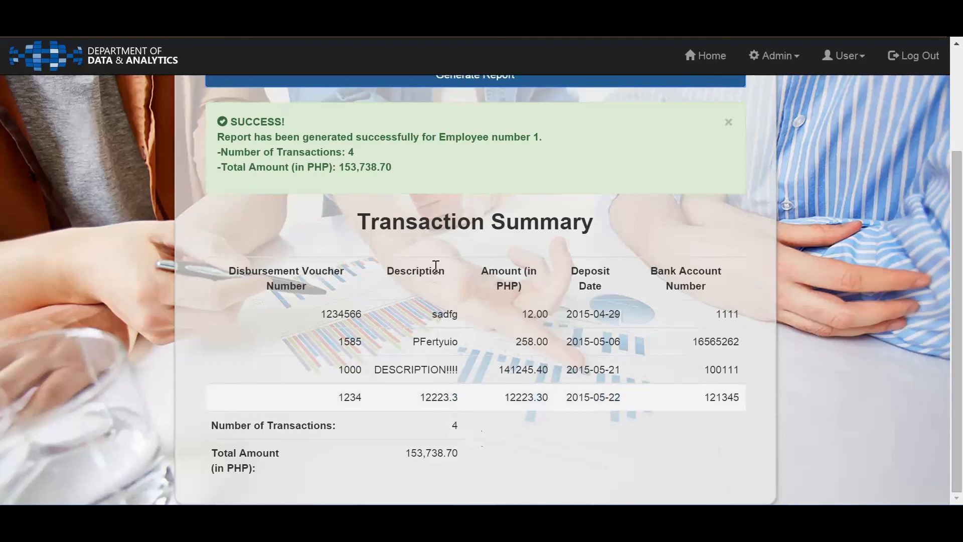
pyautogui.moveTo(934, 405)
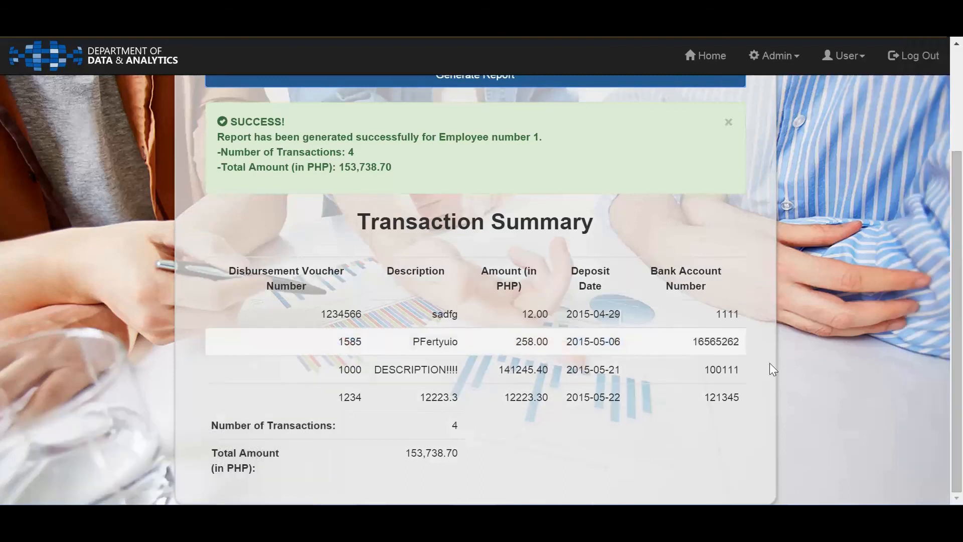
pyautogui.scroll(3, 922, 192)
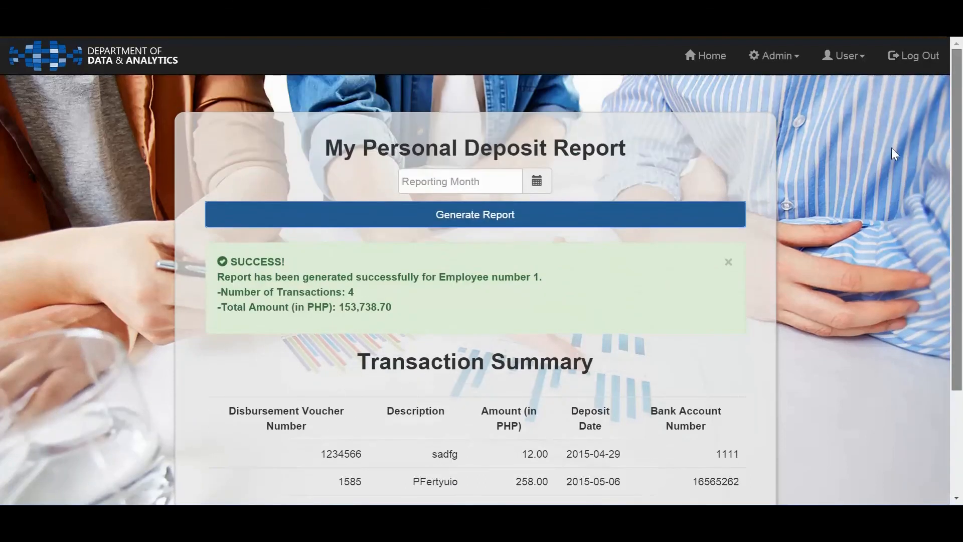
# Select April 2015 as the reporting month and try to generate the personal deposit report
pyautogui.click(472, 181)
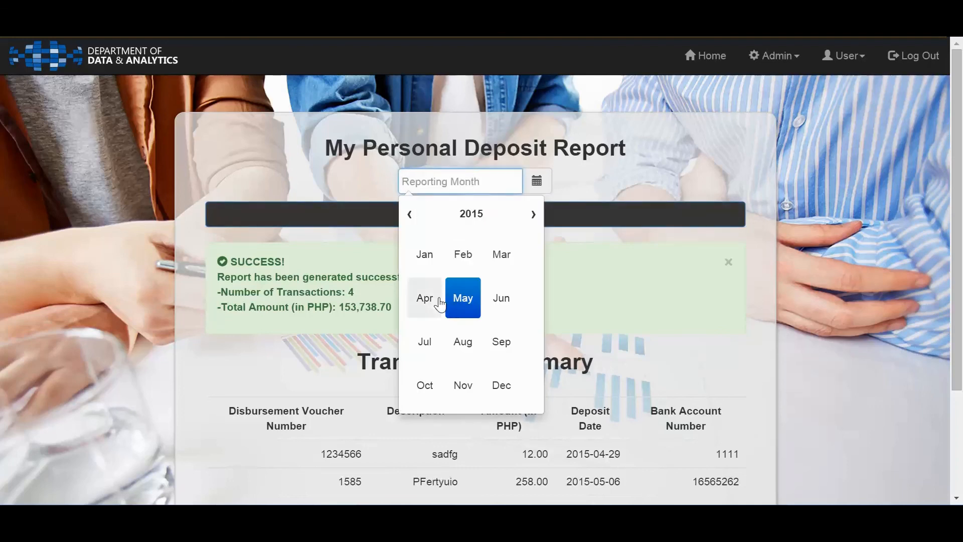
pyautogui.click(434, 300)
pyautogui.click(582, 213)
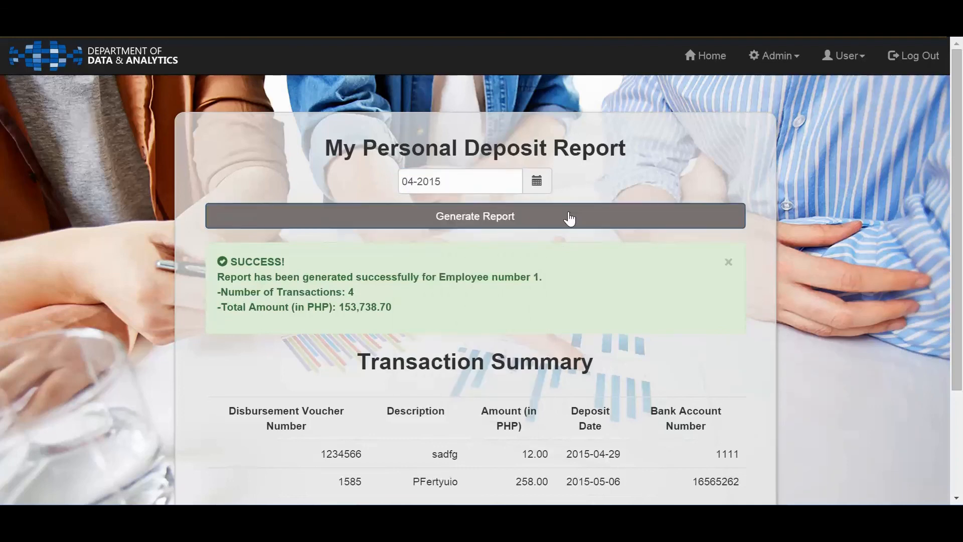
# Generate the personal deposit report for May 2015 and review its full transaction summary
pyautogui.click(472, 180)
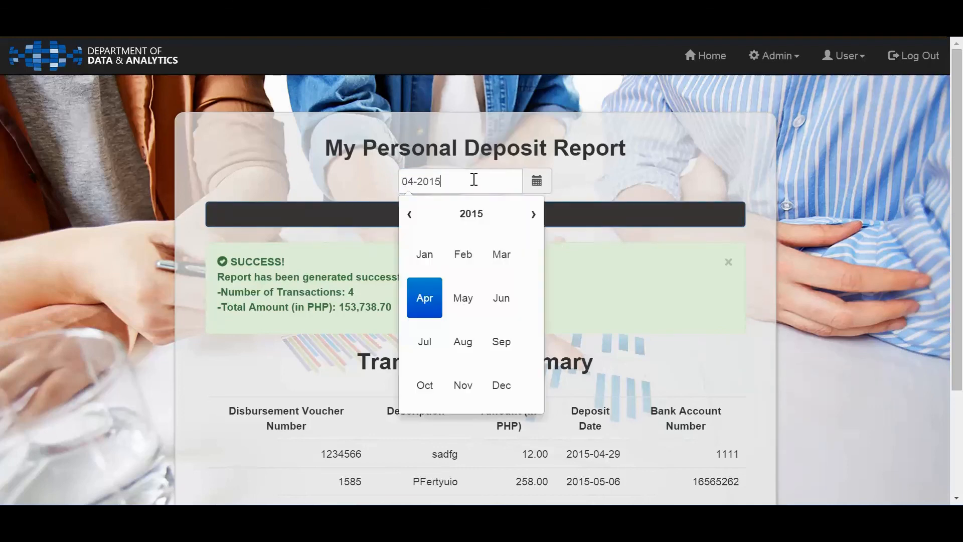
pyautogui.click(416, 307)
pyautogui.click(467, 308)
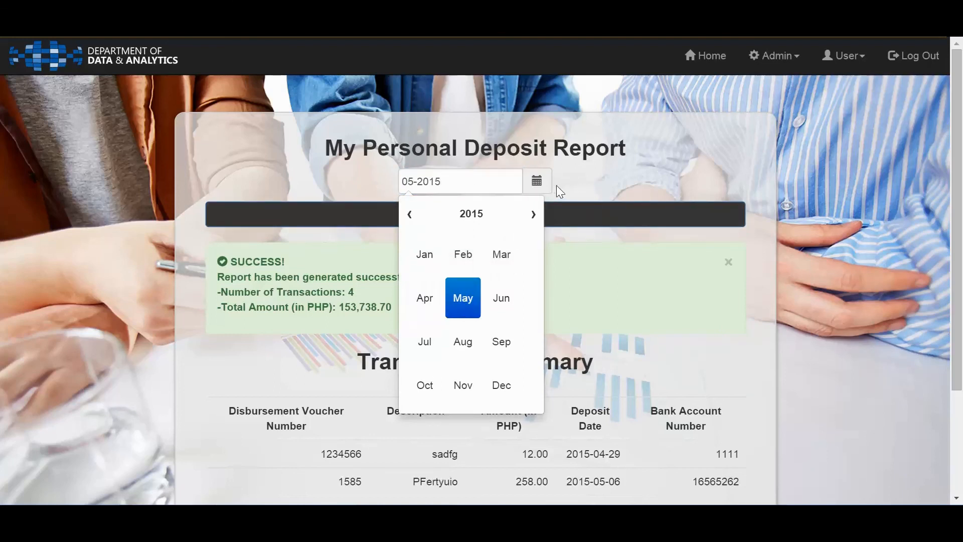
pyautogui.click(541, 230)
pyautogui.click(500, 220)
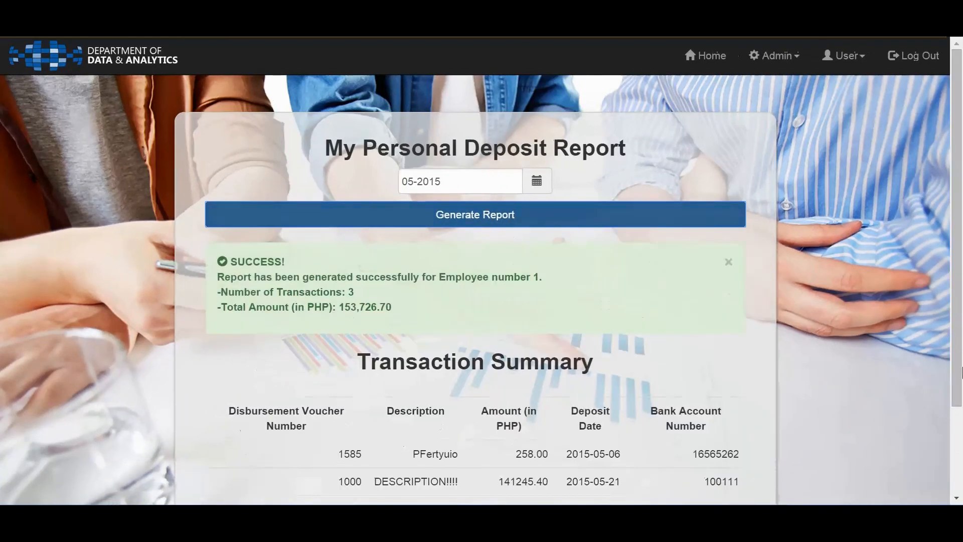
pyautogui.scroll(-3, 960, 439)
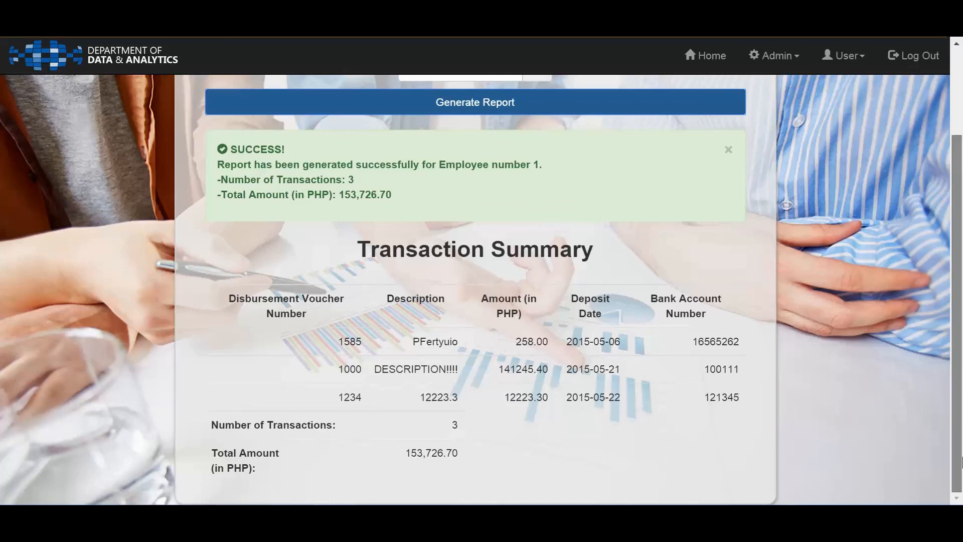
pyautogui.scroll(3, 961, 462)
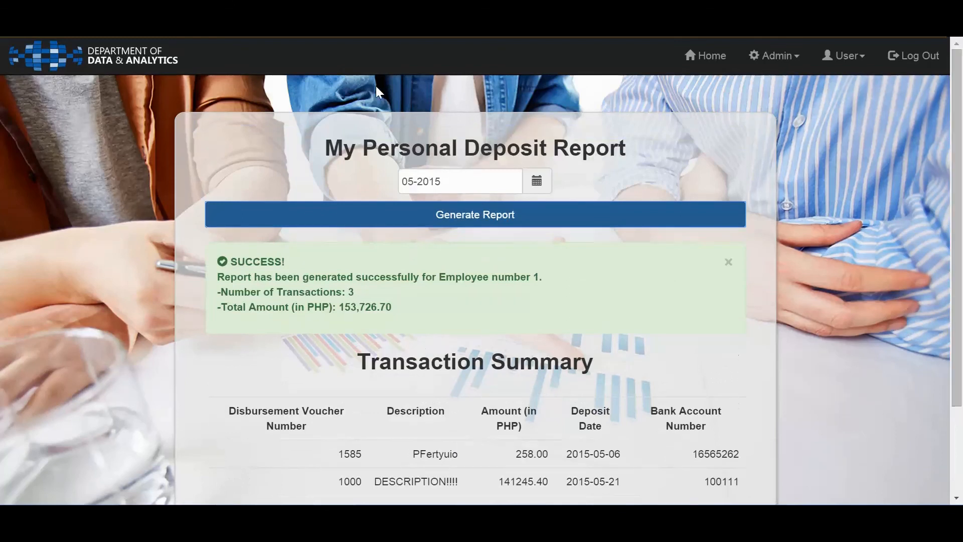
# Change the reporting month to January 2015 and generate the personal deposit report
pyautogui.click(500, 187)
pyautogui.click(428, 258)
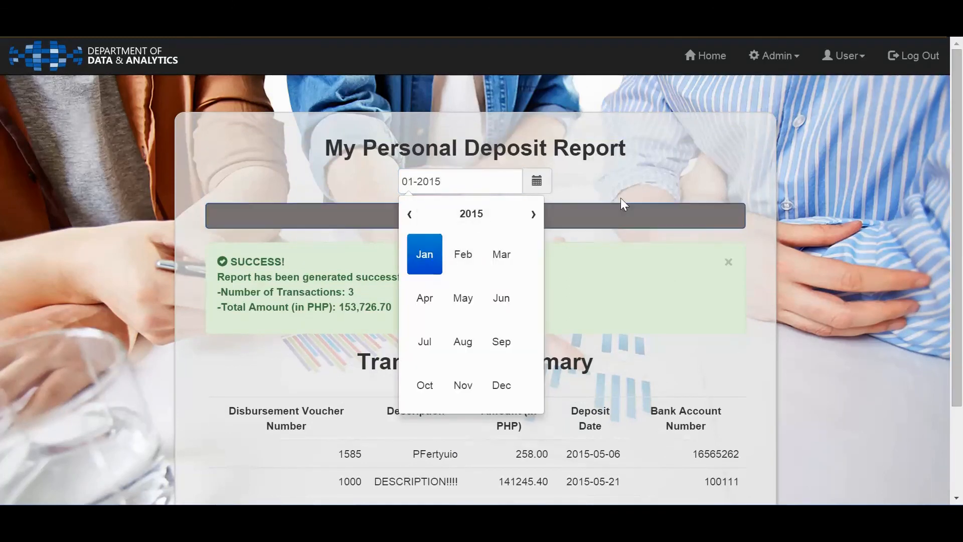
pyautogui.click(617, 217)
pyautogui.click(617, 220)
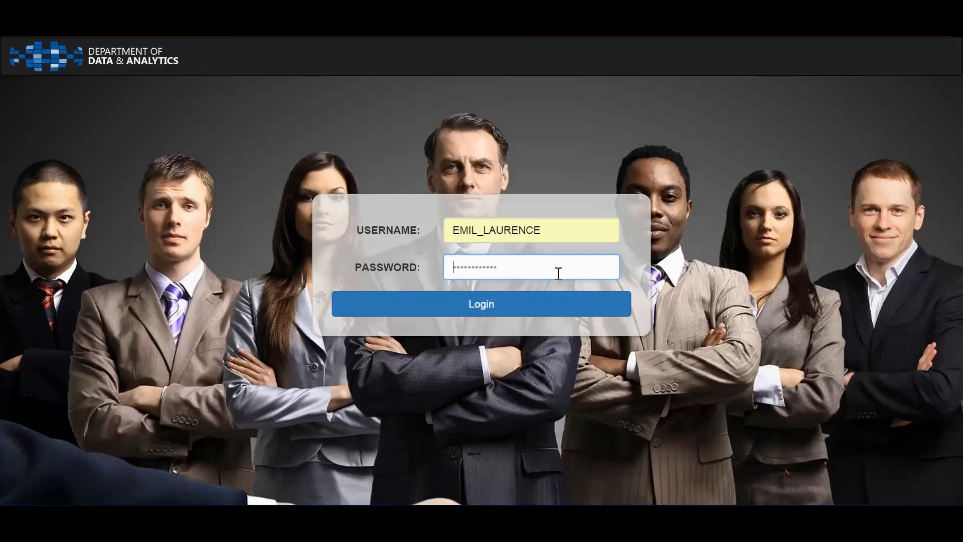
# Enter the account password and log in to the administrator account
pyautogui.write('••••••')
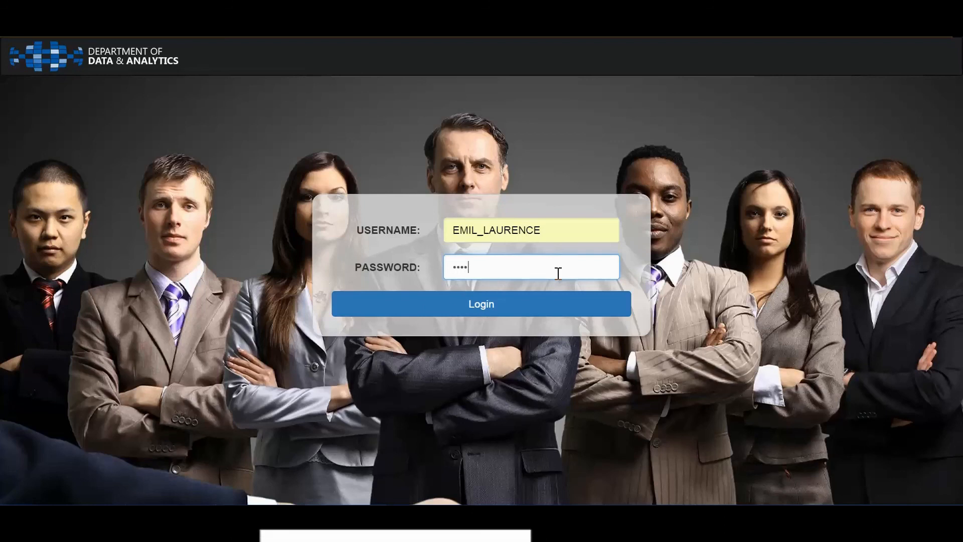
pyautogui.write('•••••••')
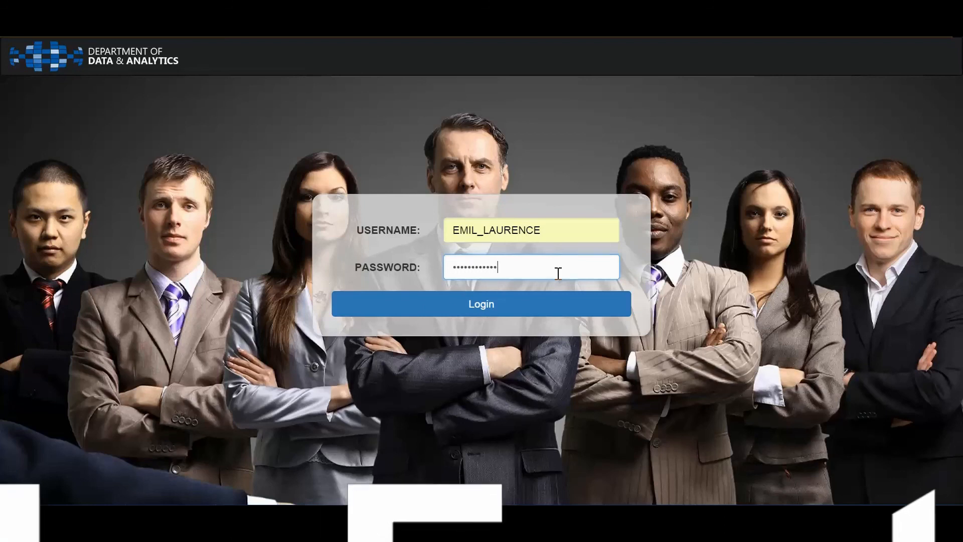
pyautogui.press('Return')
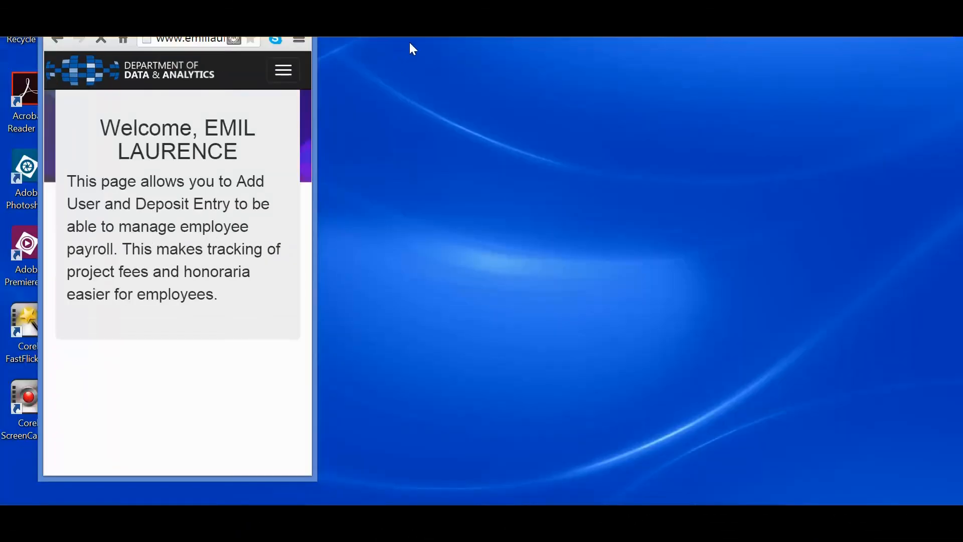
# Move the phone-sized browser window further onto the desktop, decline the save-password offer and adjust the window's width
pyautogui.moveTo(201, 15); pyautogui.dragTo(352, 24)
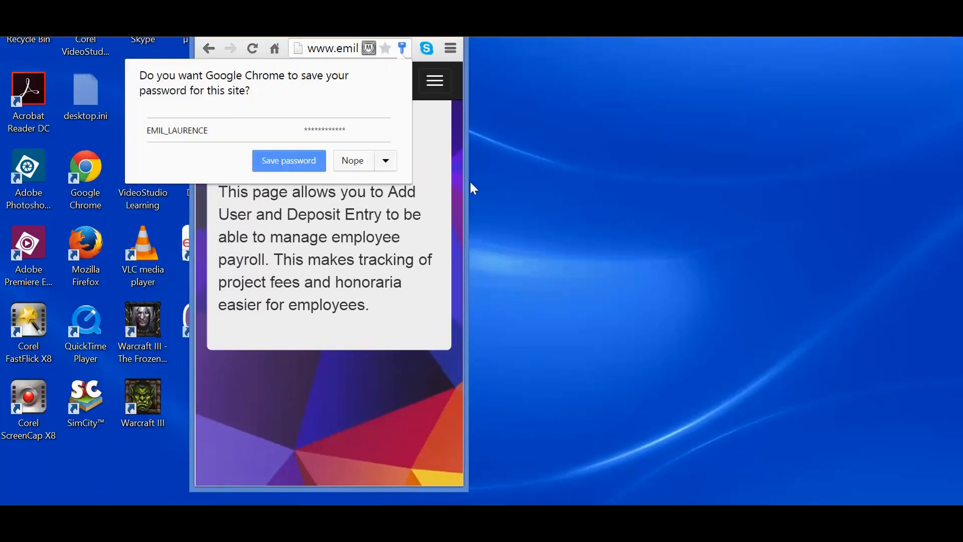
pyautogui.click(524, 181)
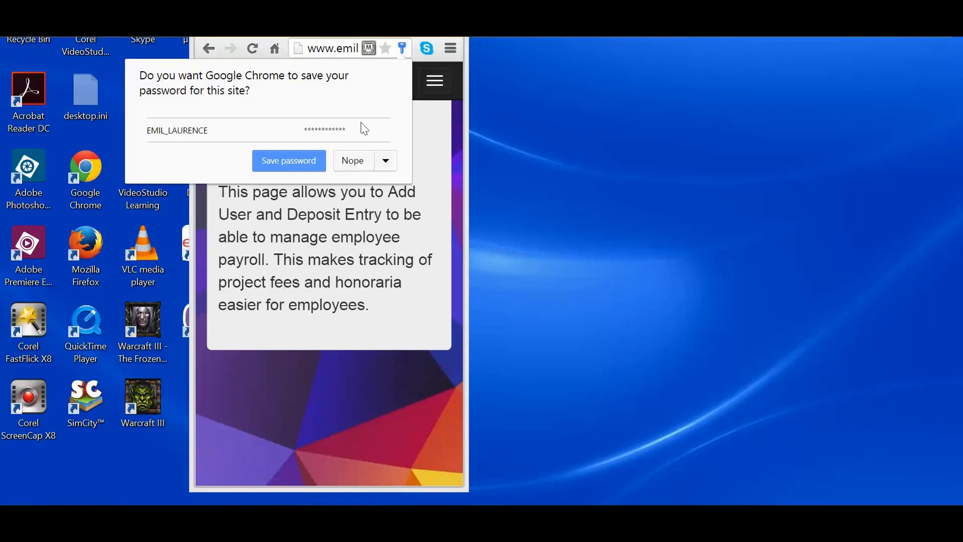
pyautogui.click(367, 162)
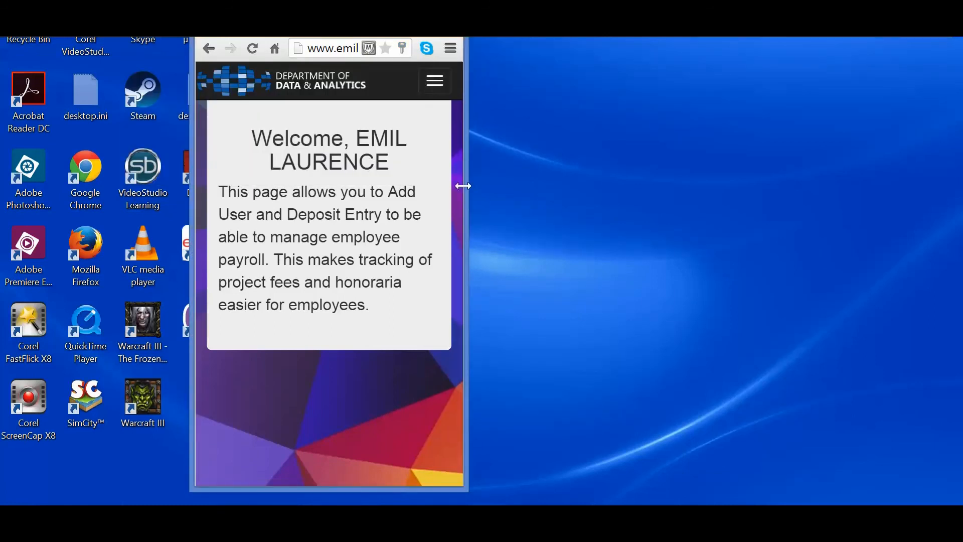
pyautogui.moveTo(465, 185); pyautogui.dragTo(414, 178)
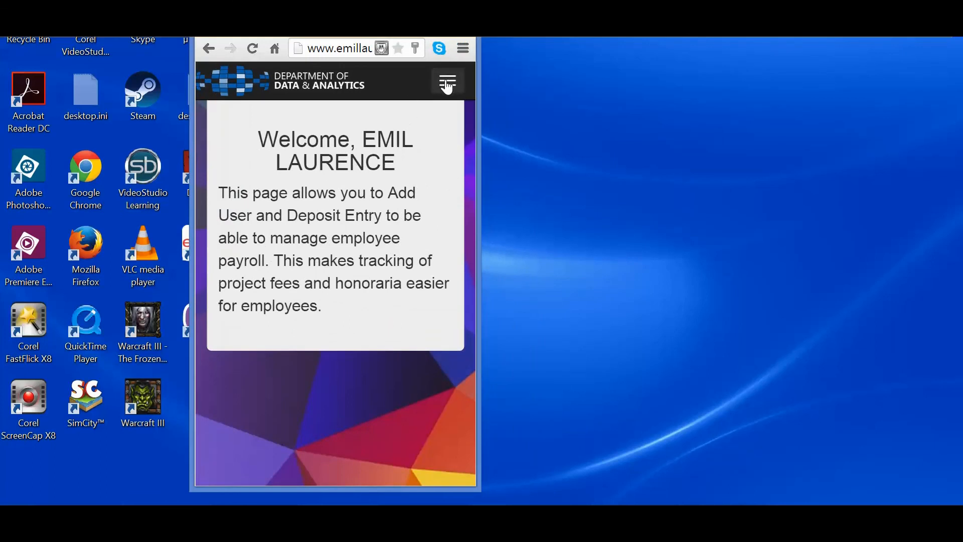
# Expand the collapsed mobile navigation, look through the Admin options and open the My Report page
pyautogui.click(447, 86)
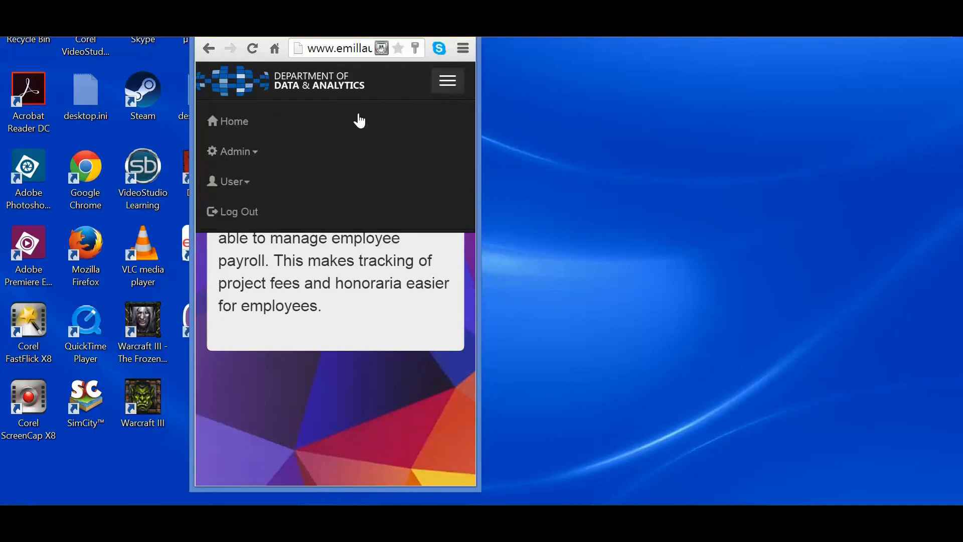
pyautogui.click(250, 155)
pyautogui.scroll(-2, 300, 207)
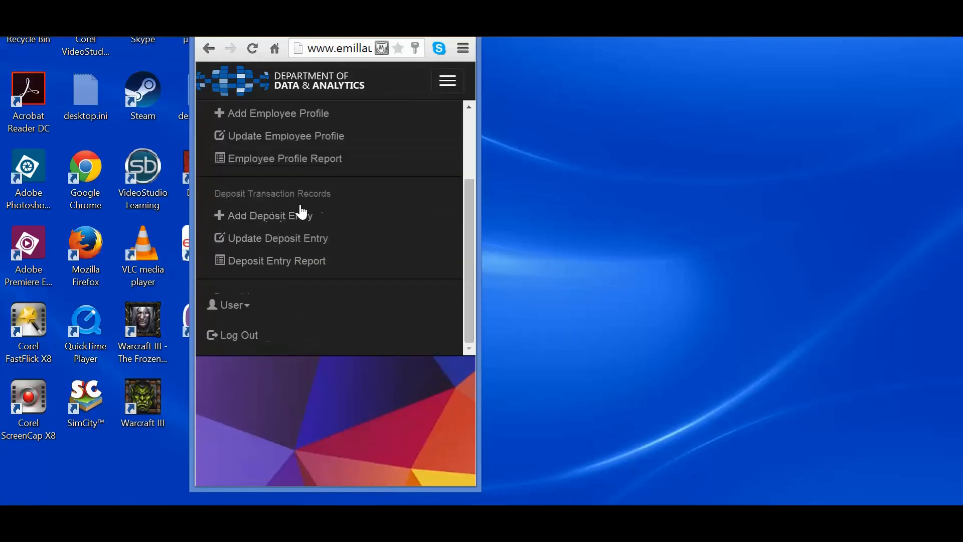
pyautogui.click(258, 309)
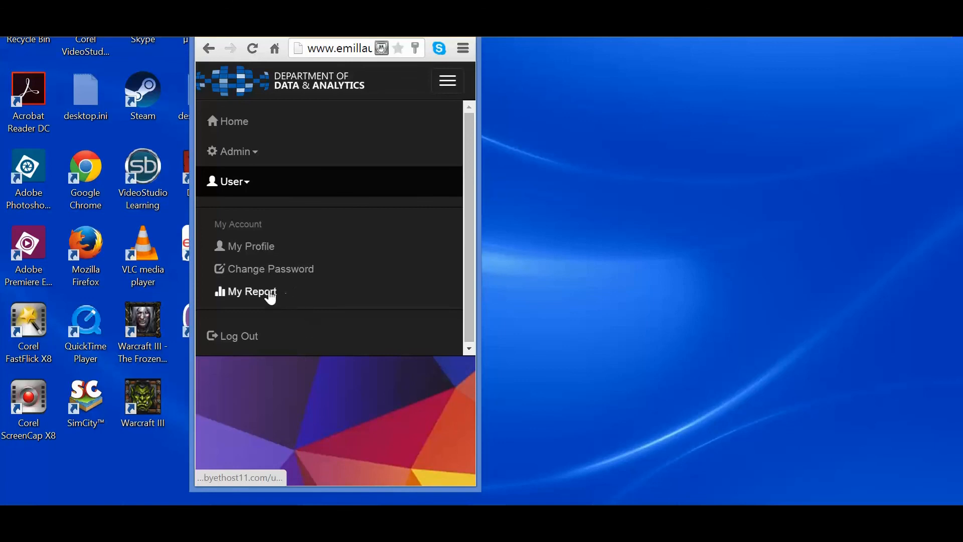
pyautogui.click(268, 294)
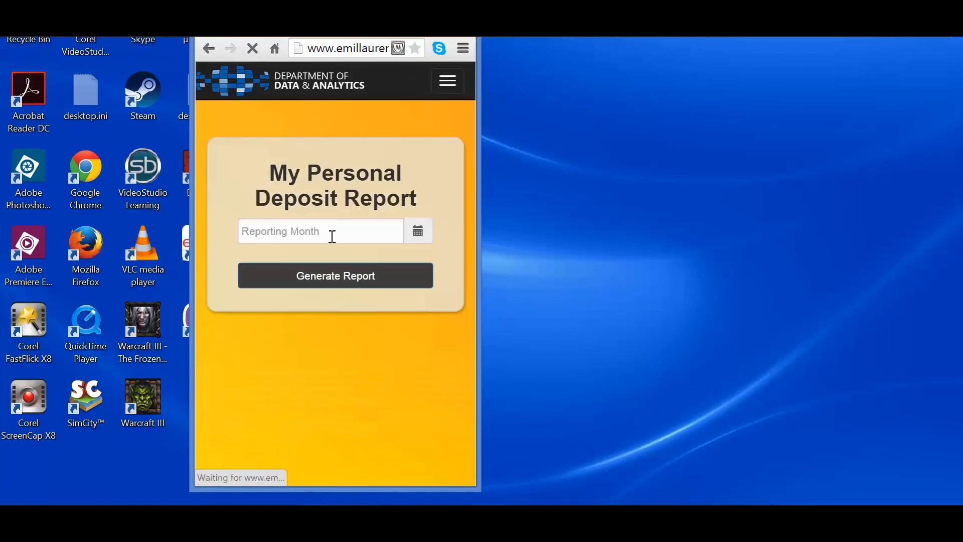
# Generate the personal deposit report without a reporting month and review its transaction summary in the phone-sized layout
pyautogui.click(326, 231)
pyautogui.click(335, 286)
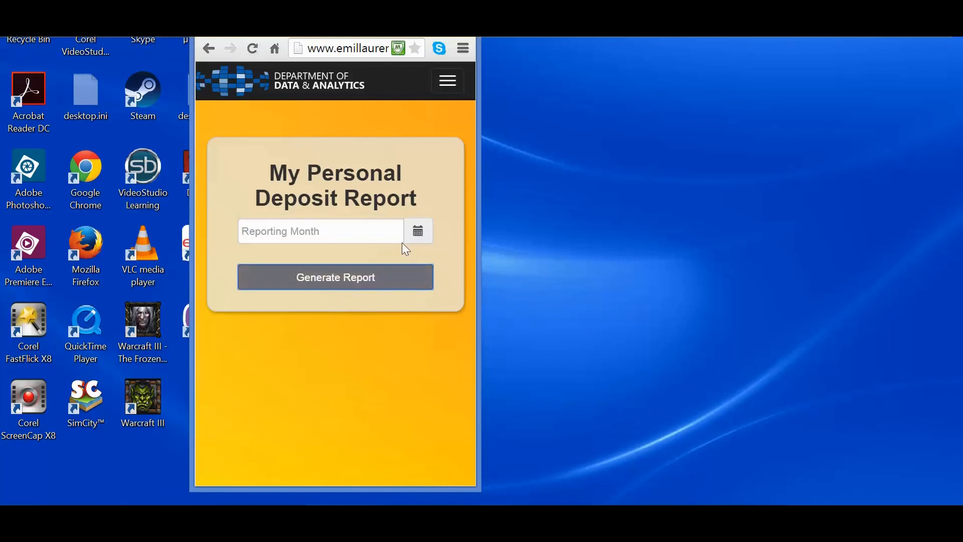
pyautogui.scroll(-3, 402, 211)
pyautogui.scroll(-5, 399, 224)
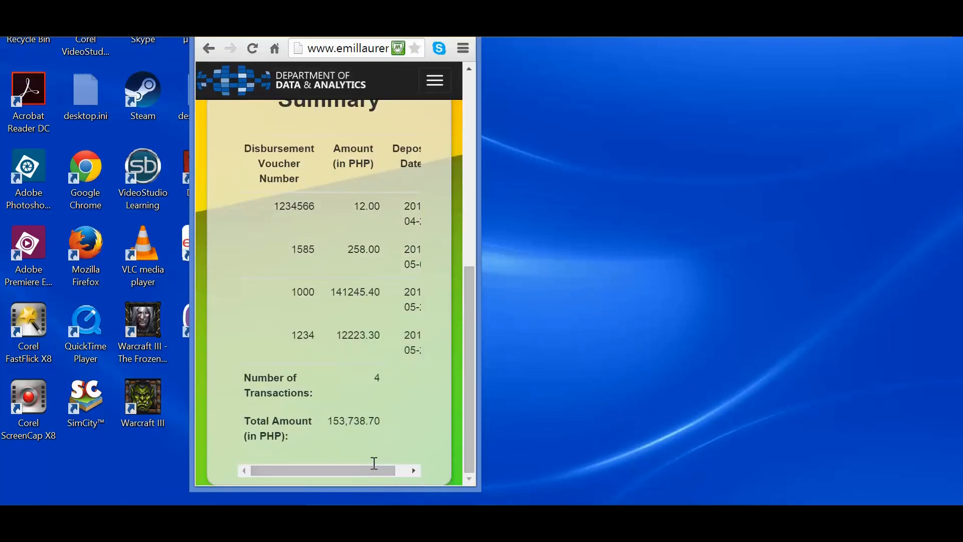
pyautogui.moveTo(387, 471); pyautogui.dragTo(386, 449)
# Widen the browser window to desktop width and narrow it back to phone width to check the report's responsive layout
pyautogui.moveTo(478, 309); pyautogui.dragTo(498, 314)
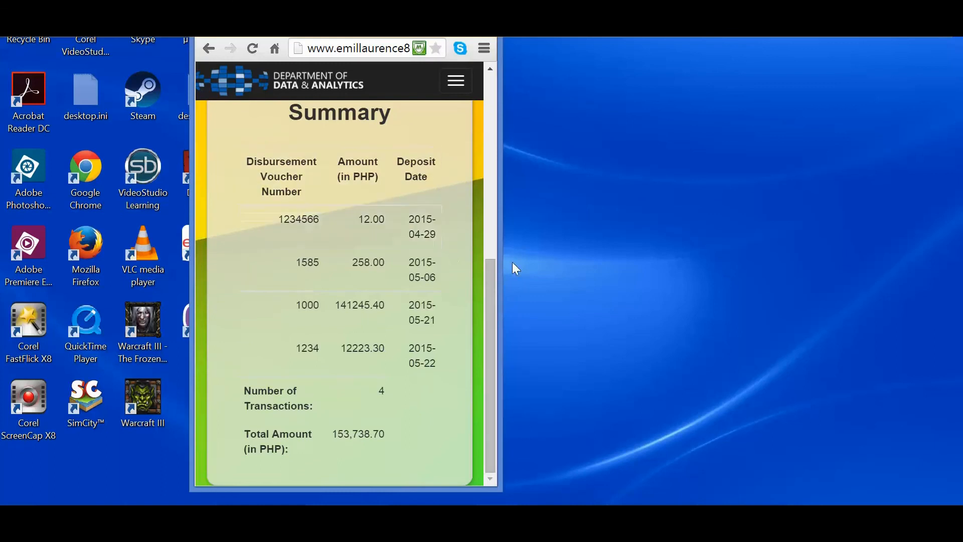
pyautogui.moveTo(498, 244); pyautogui.dragTo(915, 255)
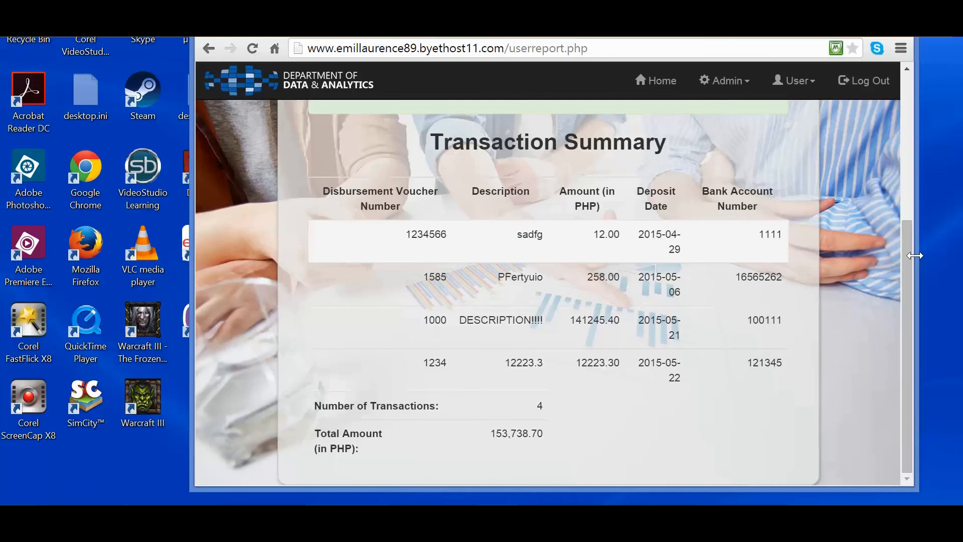
pyautogui.moveTo(915, 255); pyautogui.dragTo(491, 252)
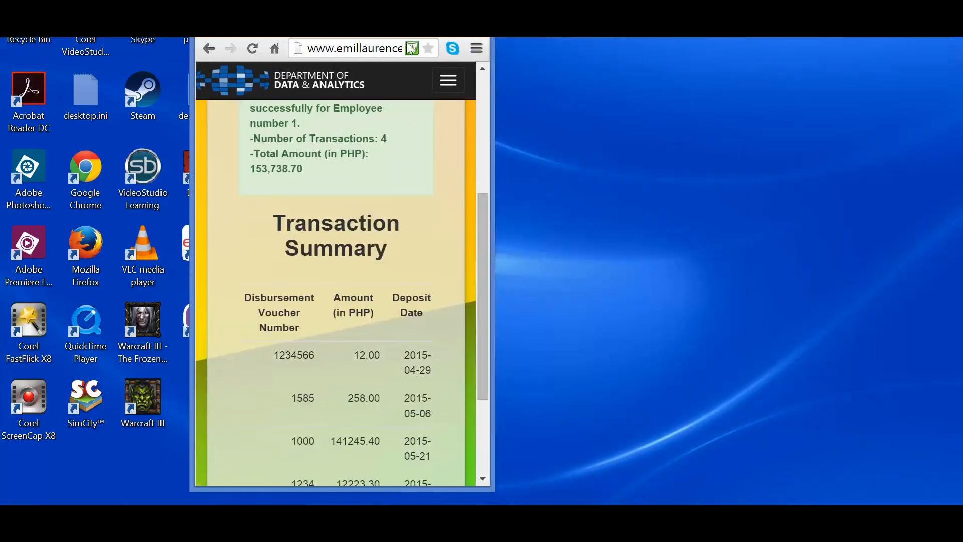
# Open the Employee Profile Report page, generate the report without any search criteria and review the employee list
pyautogui.click(454, 78)
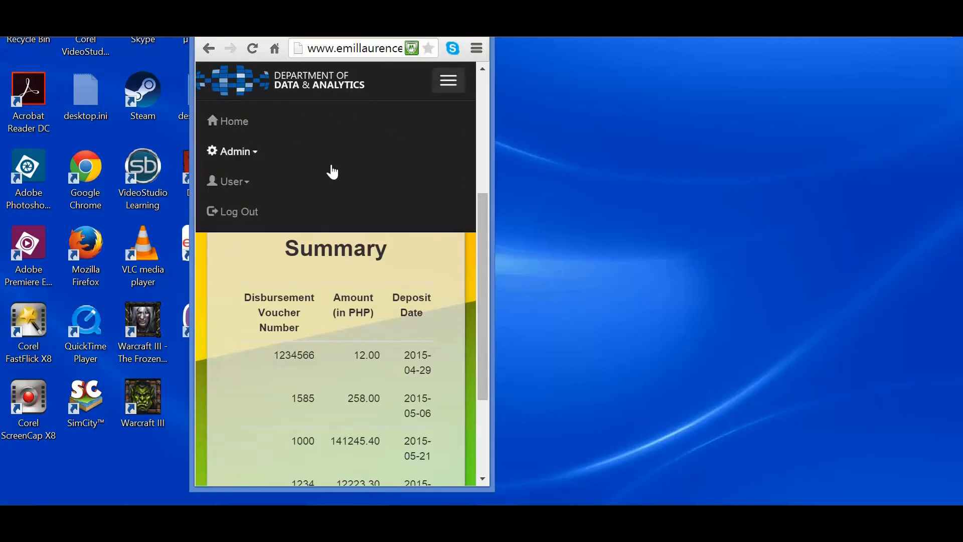
pyautogui.click(281, 161)
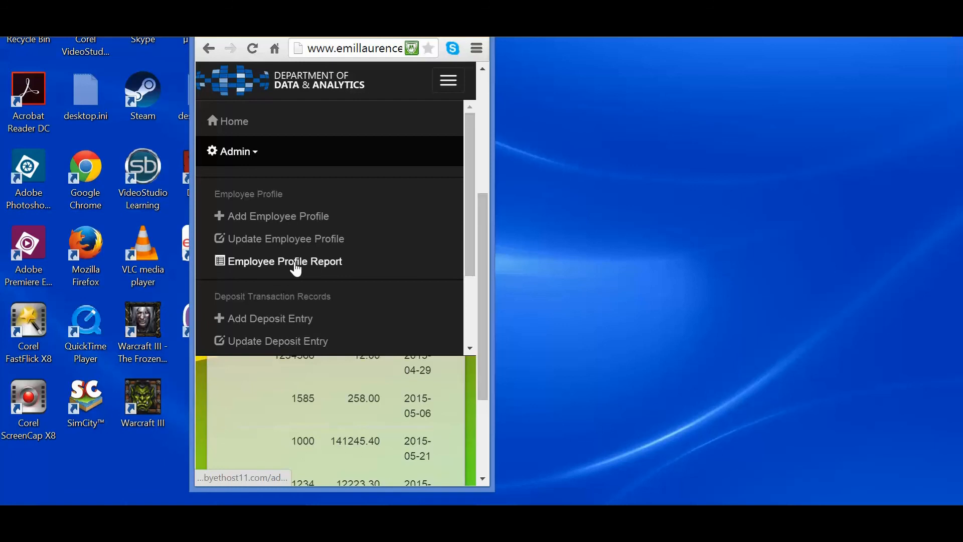
pyautogui.click(296, 268)
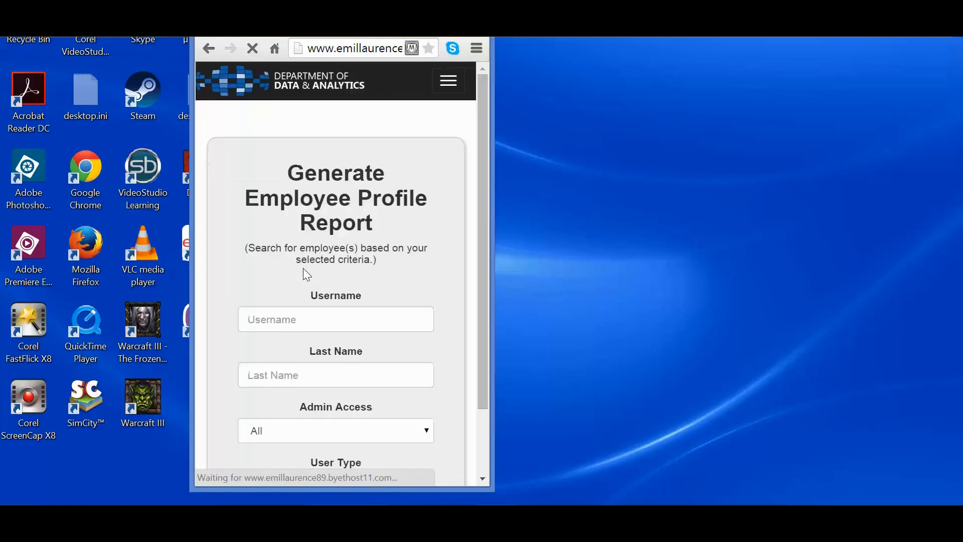
pyautogui.scroll(-2, 385, 237)
pyautogui.click(378, 454)
pyautogui.scroll(-3, 478, 321)
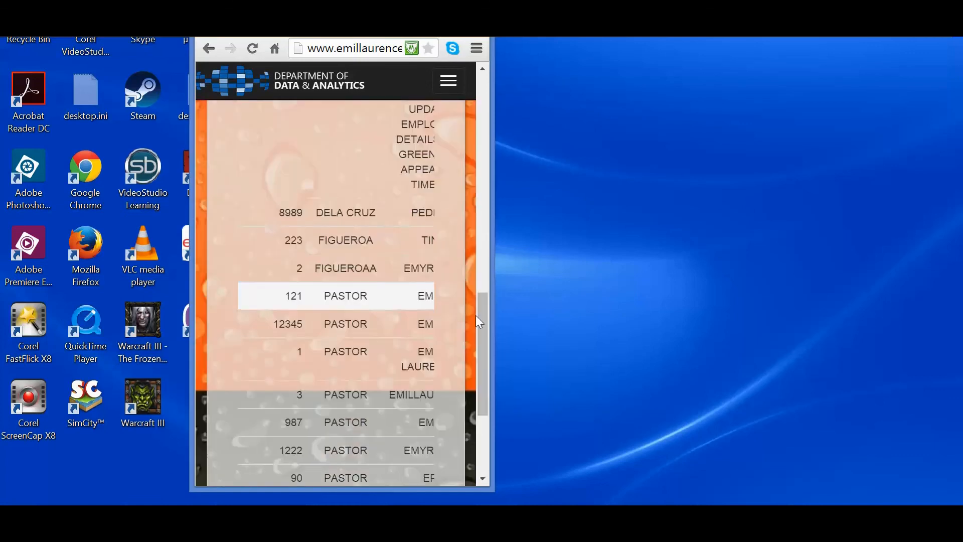
# Vary the phone-sized window's width slightly and examine how the Employee Profile Report page adapts
pyautogui.moveTo(491, 315)
pyautogui.mouseDown()
pyautogui.moveTo(782, 346)
pyautogui.moveTo(957, 295)
pyautogui.moveTo(476, 310)
pyautogui.mouseUp()
pyautogui.scroll(15, 404, 247)
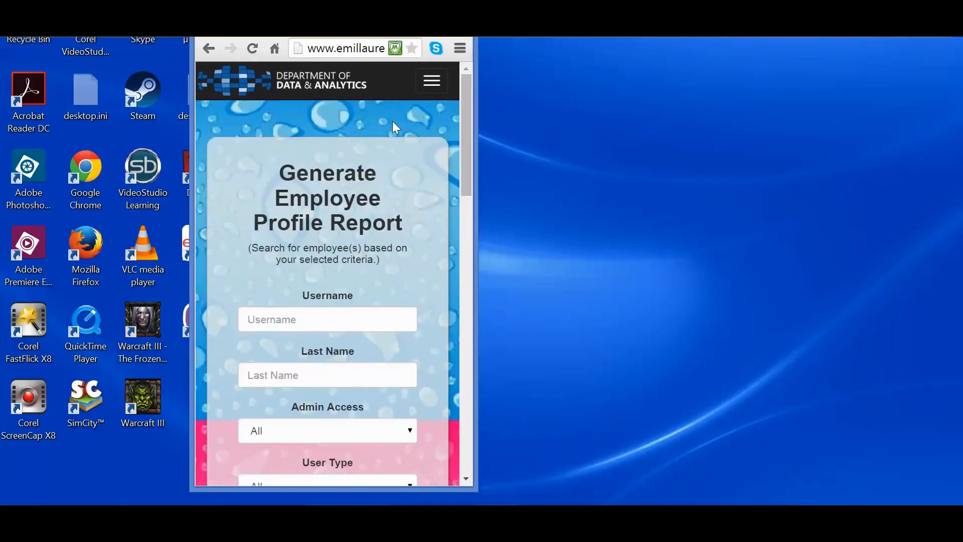
pyautogui.scroll(-15, 400, 134)
pyautogui.scroll(15, 410, 145)
pyautogui.moveTo(474, 214)
pyautogui.mouseDown()
pyautogui.moveTo(957, 260)
pyautogui.moveTo(468, 228)
pyautogui.moveTo(479, 230)
pyautogui.mouseUp()
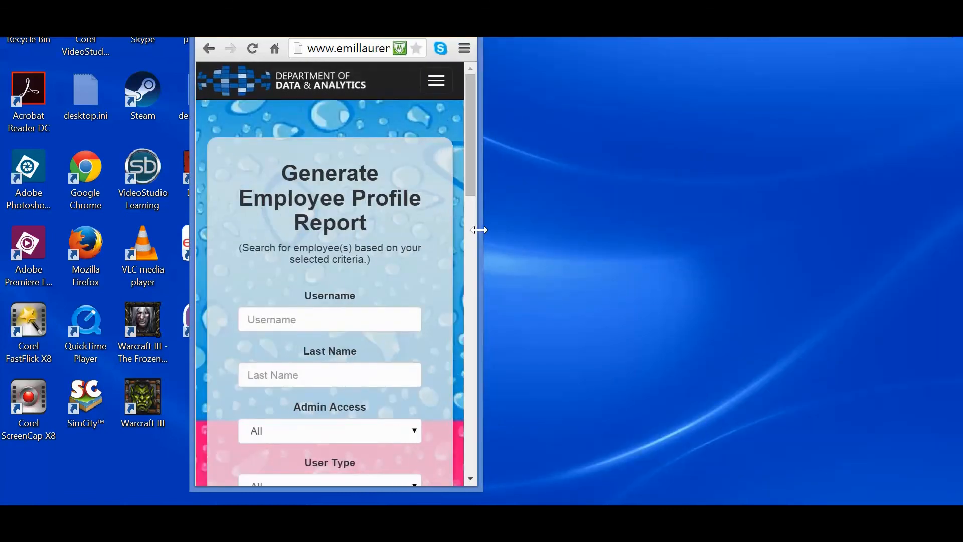